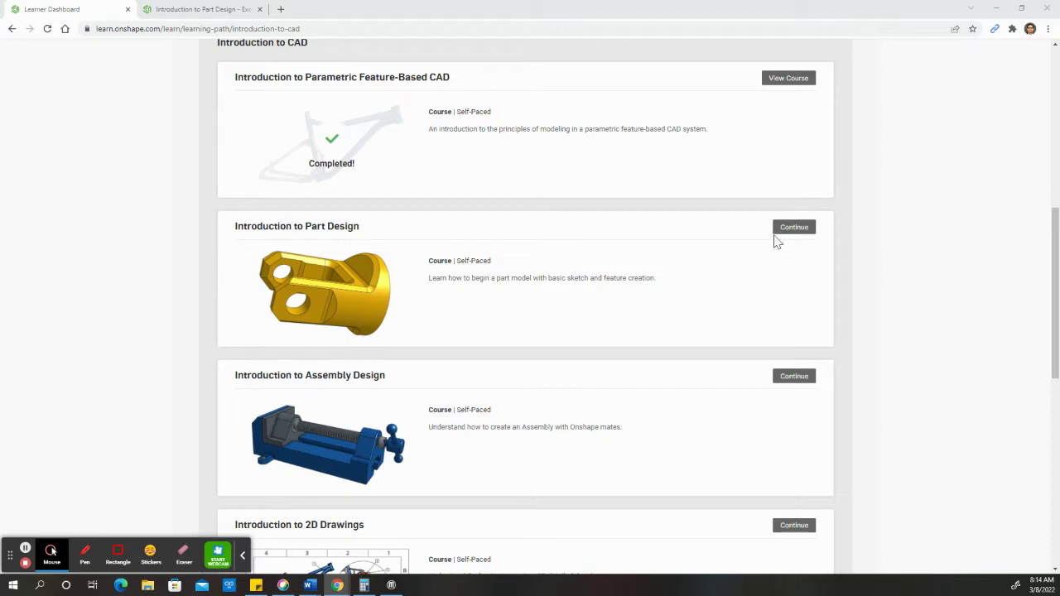
Continue the Introduction to Part Design course and scroll down its page
left_click(793, 228)
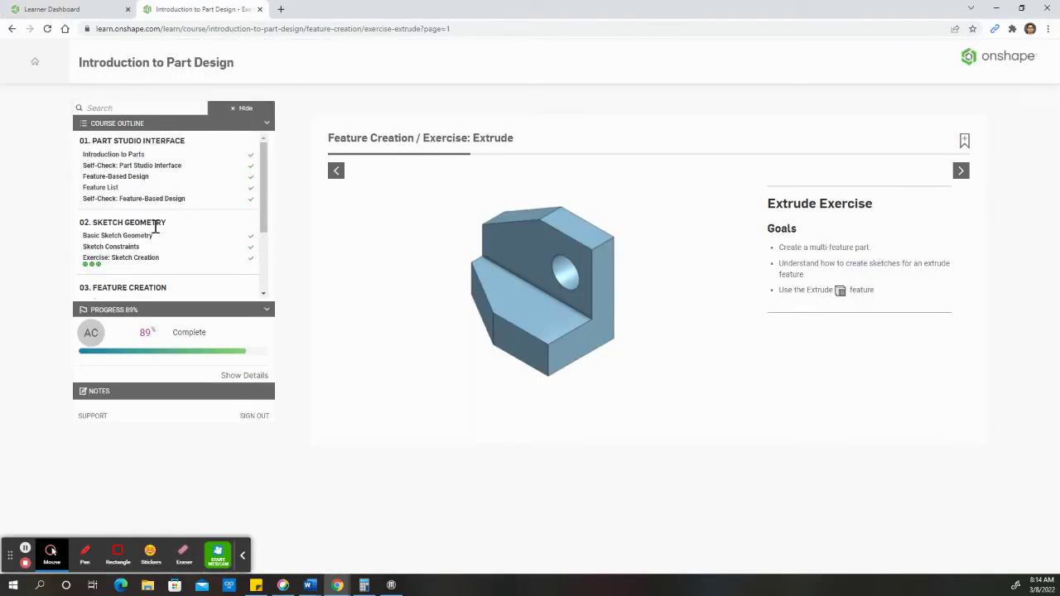
scroll(152, 218, "down", 1)
scroll(151, 218, "down", 1)
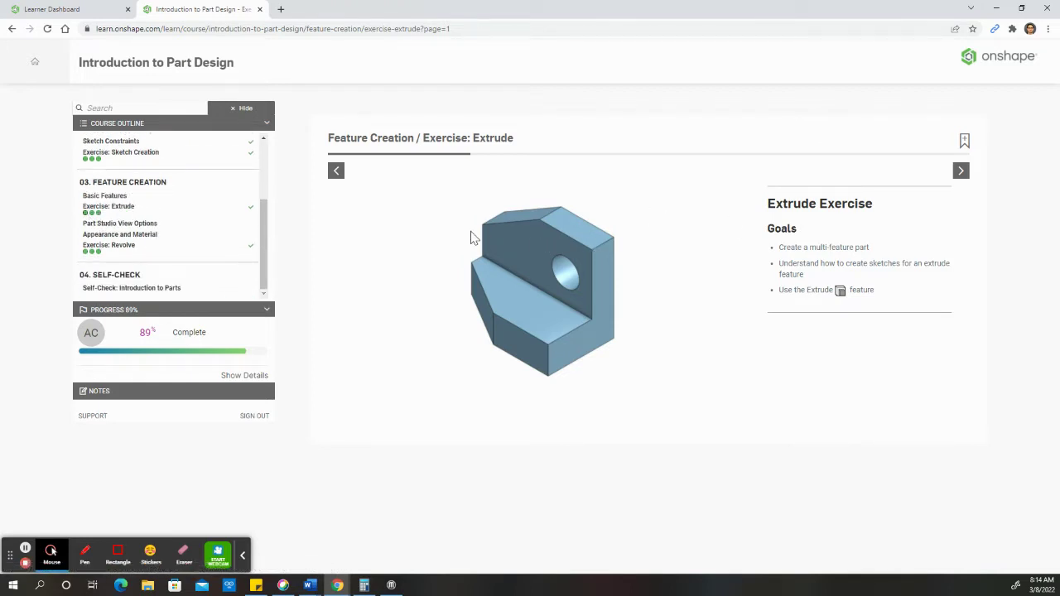
Advance to the Extrude exercise slideshow, staying on the exercise page at Step 1
left_click(961, 170)
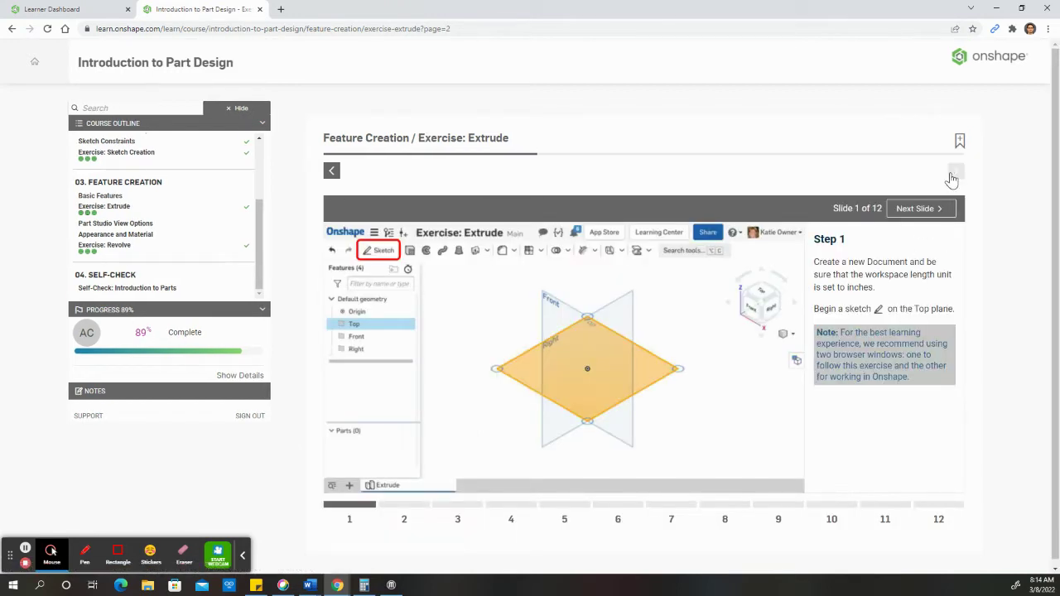
left_click(953, 175)
left_click(882, 281)
left_click(928, 211)
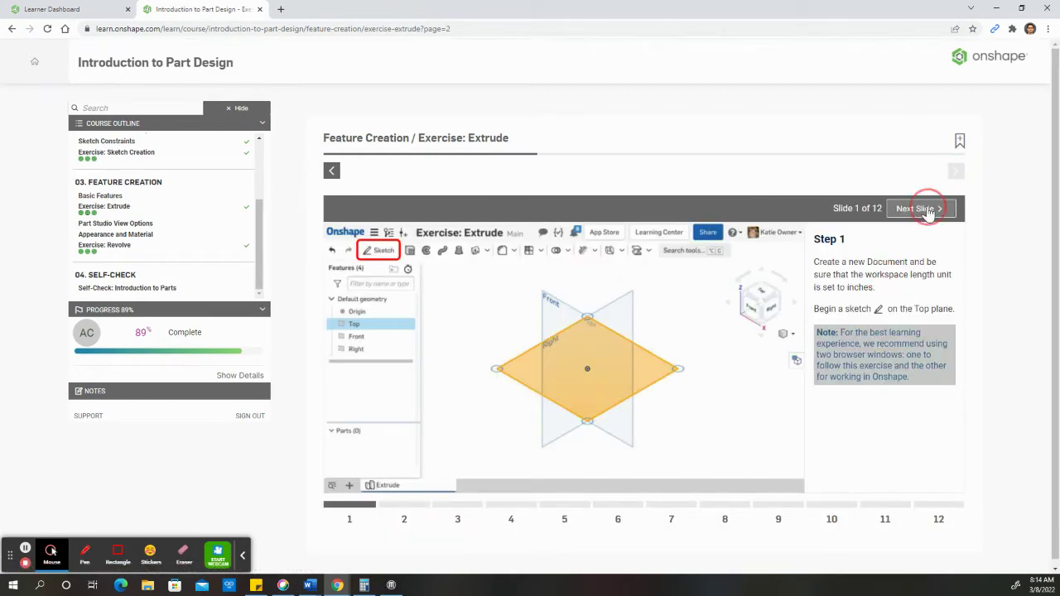
left_click(820, 208)
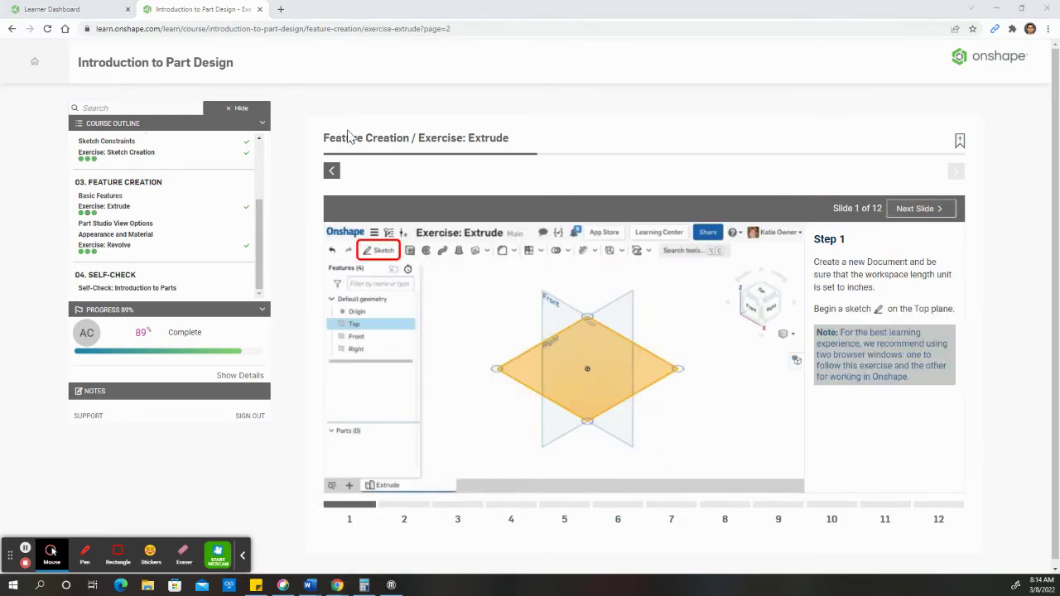
In the Extrude 3_8 Part Studio, create Sketch 1 on the Top plane viewed from Top
key("alt+Tab")
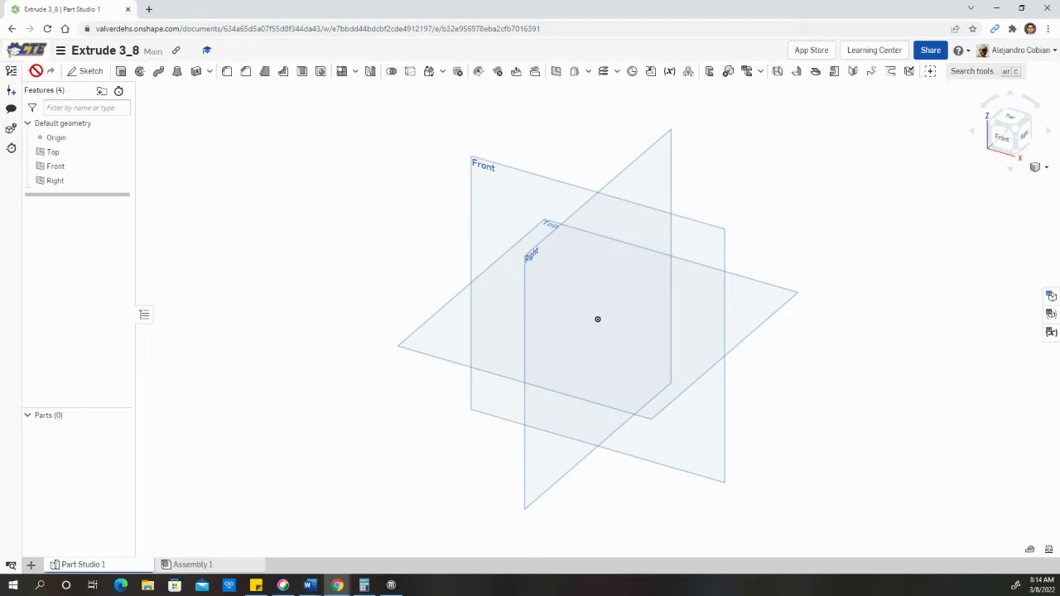
key("alt+Tab")
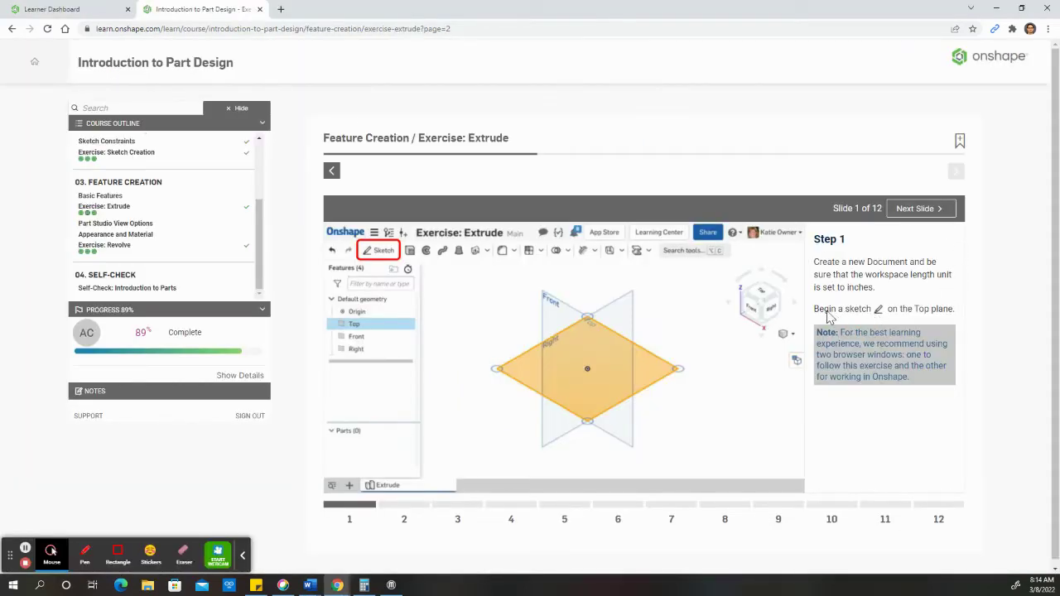
key("alt+Tab")
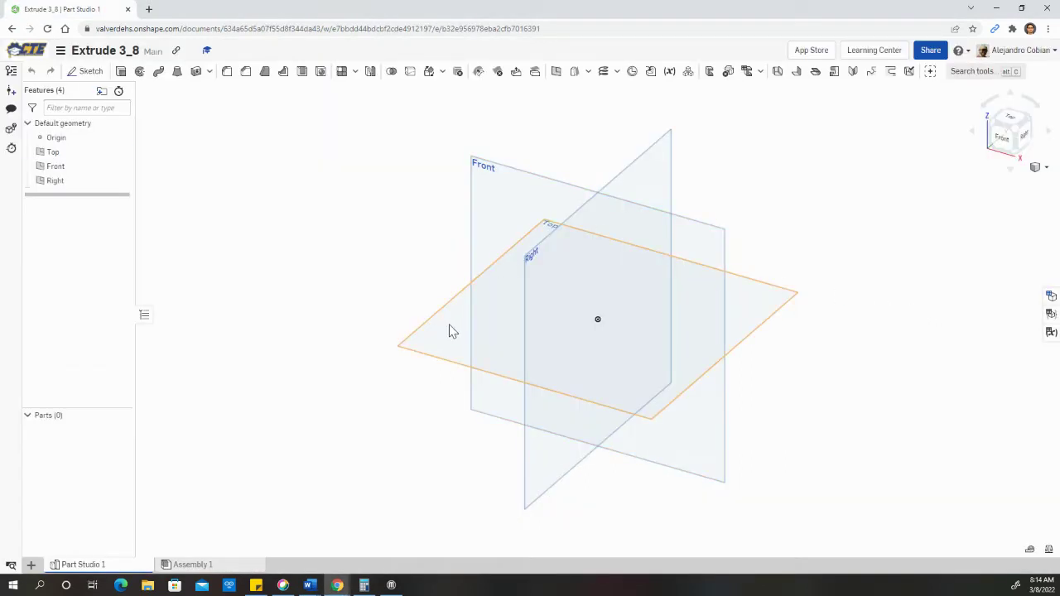
left_click(449, 331)
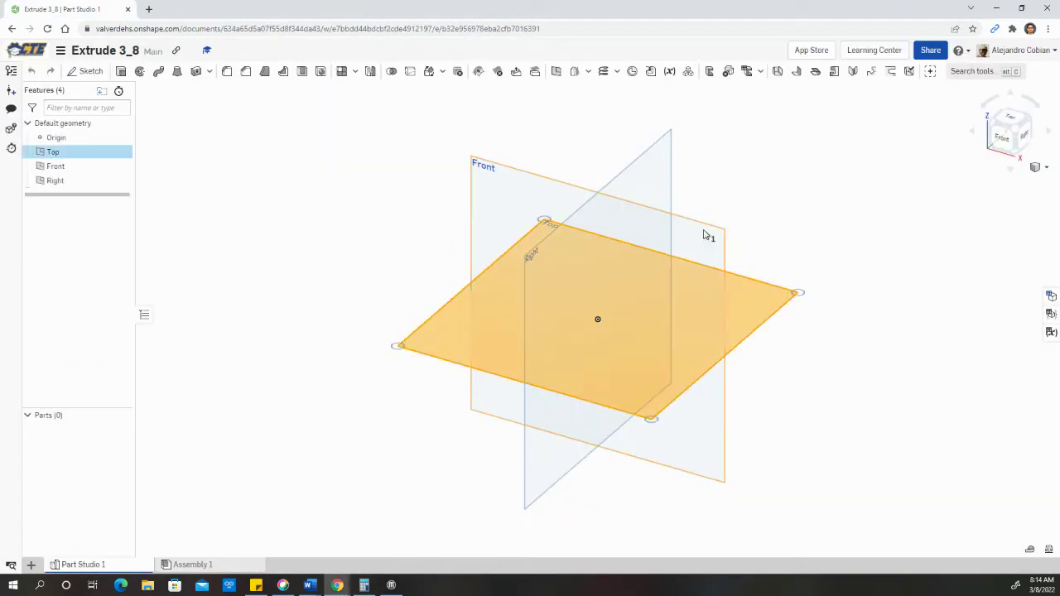
left_click(1012, 120)
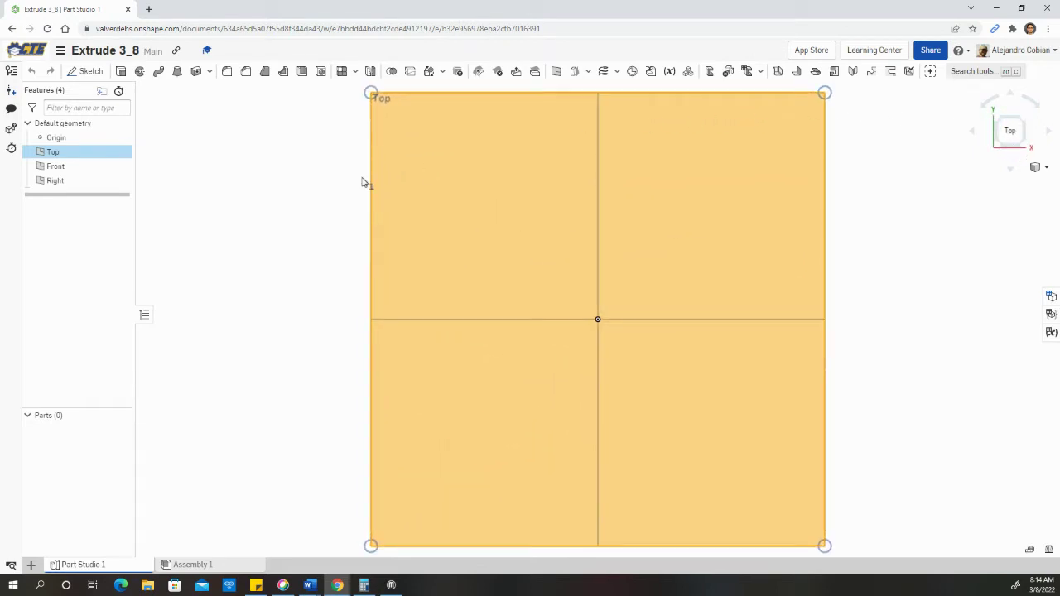
left_click(83, 73)
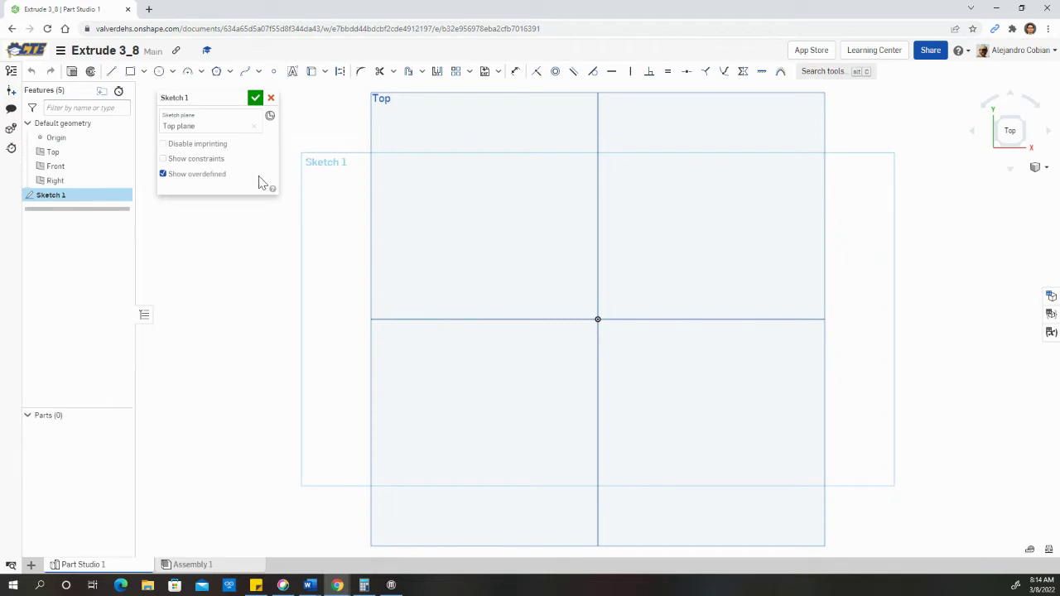
key("alt+Tab")
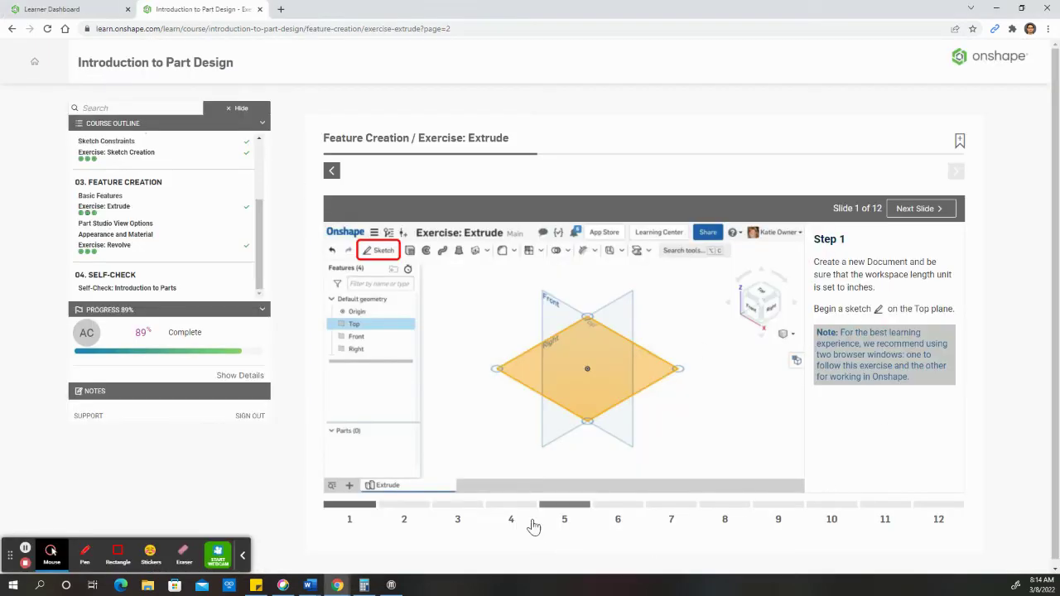
Draw a 0.072 × 0.048 corner rectangle from a lower-left point to the origin
left_click(405, 507)
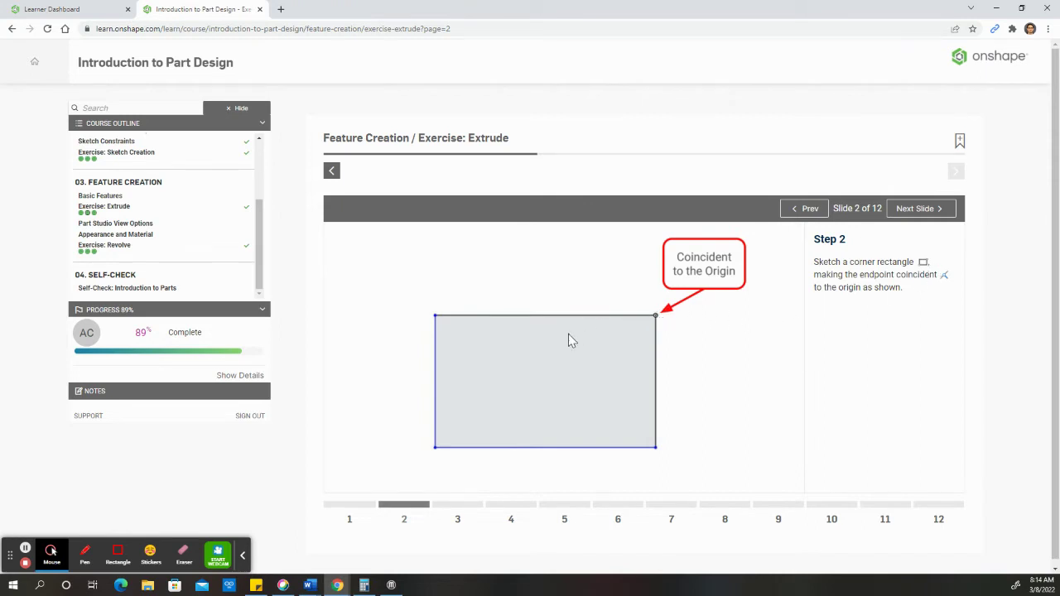
key("alt+Tab")
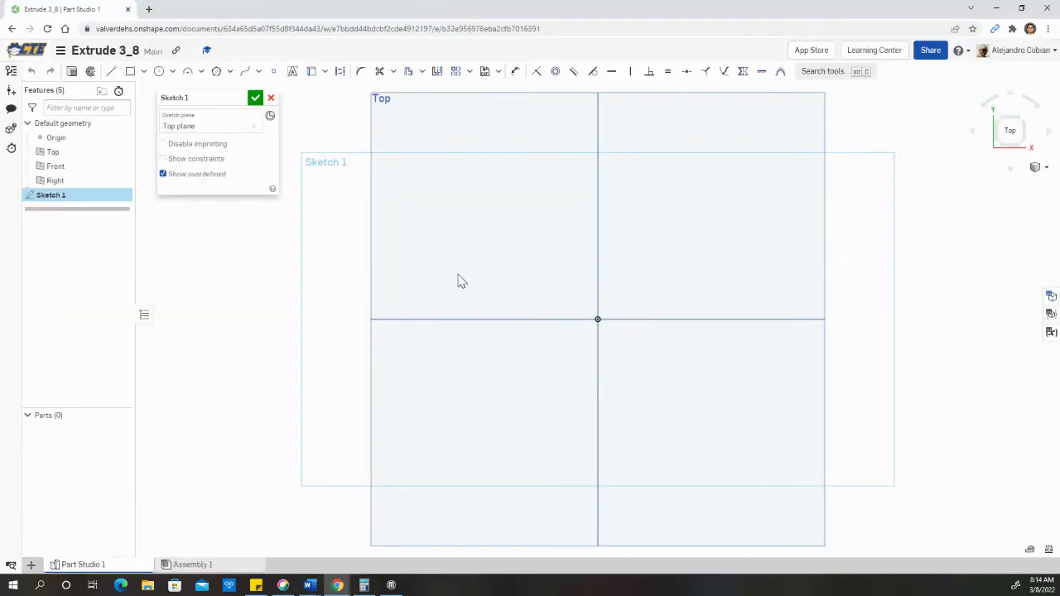
left_click(130, 71)
left_click(381, 467)
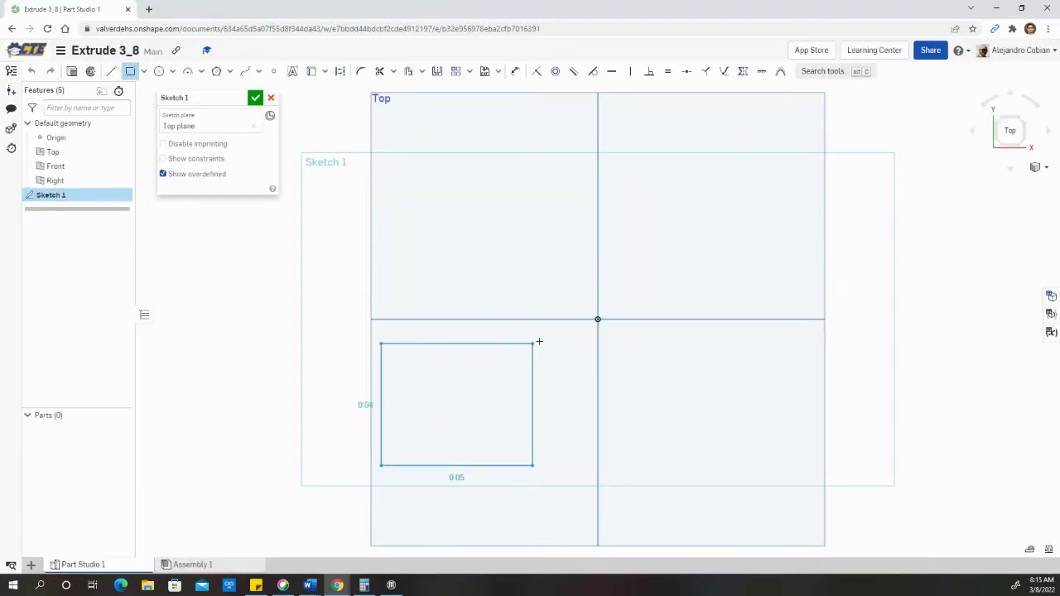
left_click(598, 319)
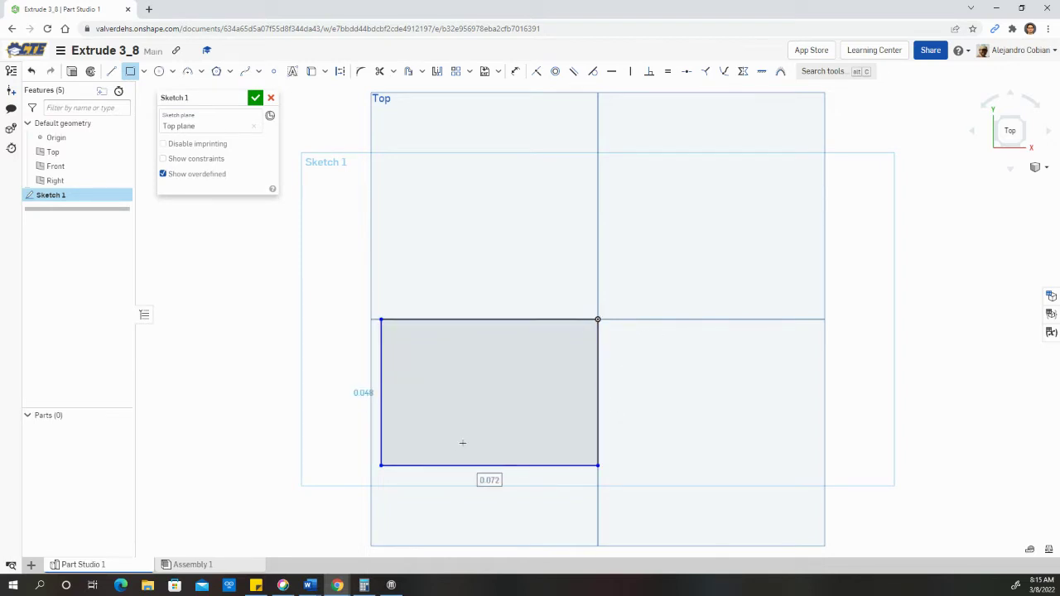
key("alt+Tab")
left_click(469, 513)
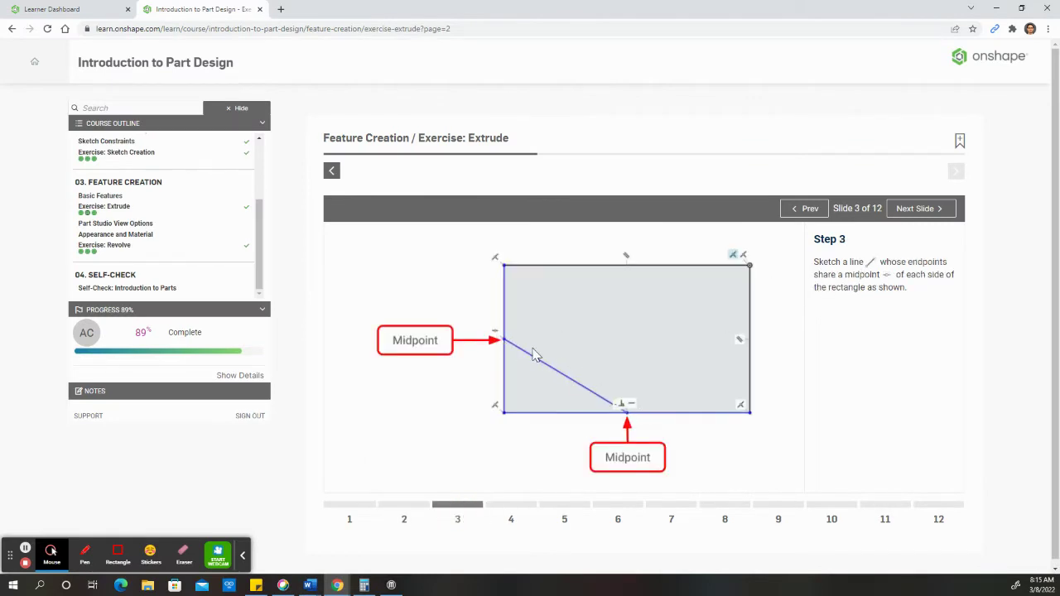
Draw a line from the rectangle's left edge to its bottom edge, trimming off the lower-left corner
key("alt+Tab")
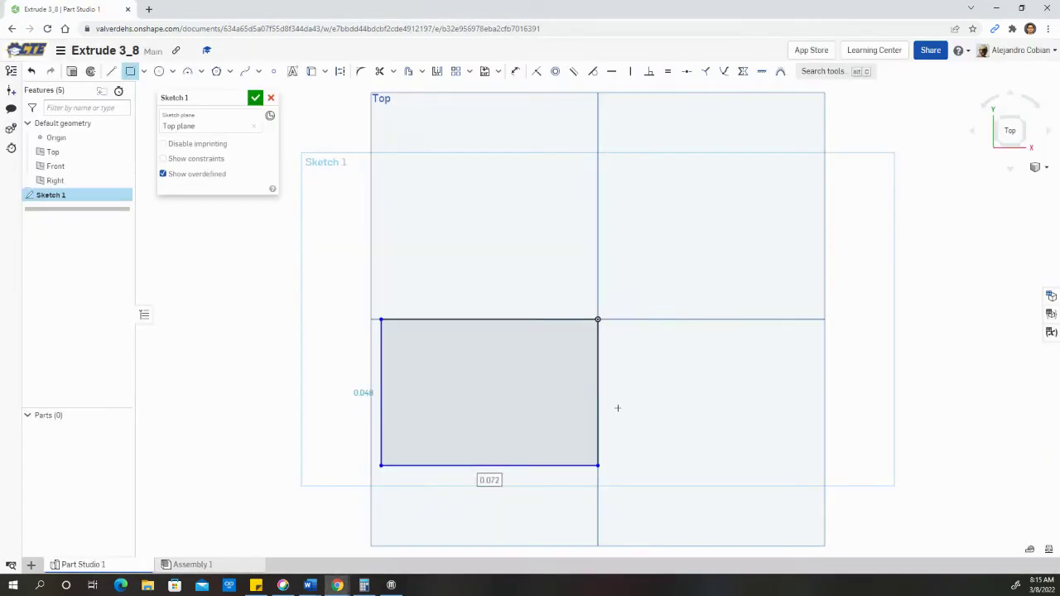
left_click(111, 74)
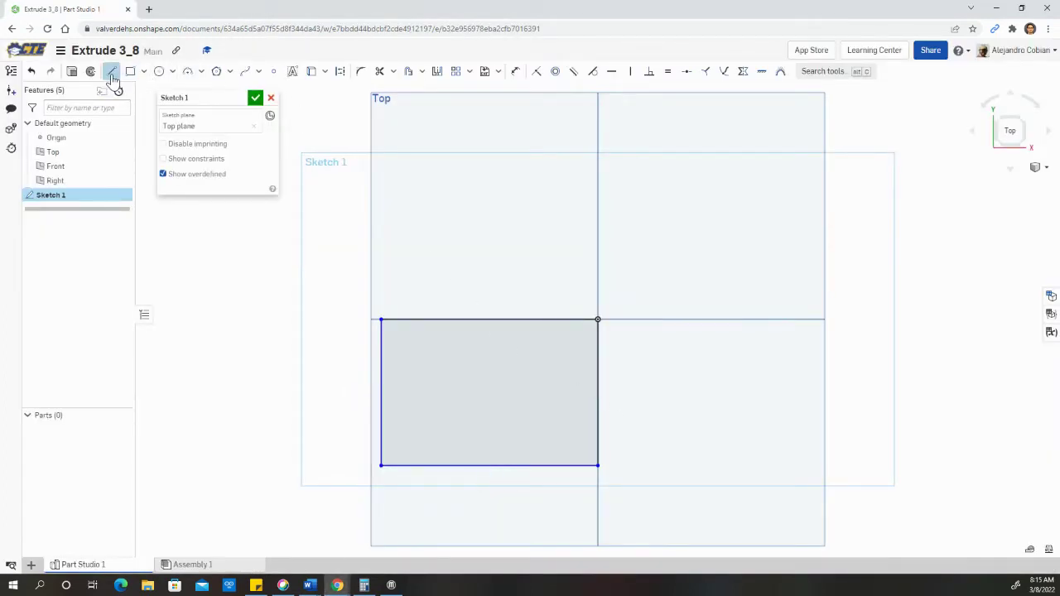
left_click(381, 394)
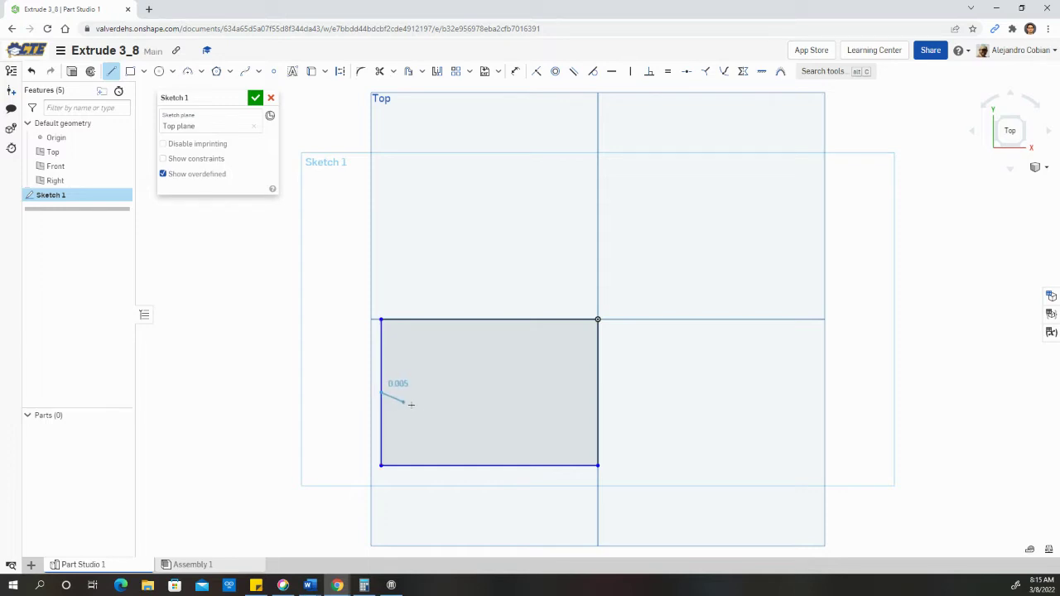
left_click(488, 467)
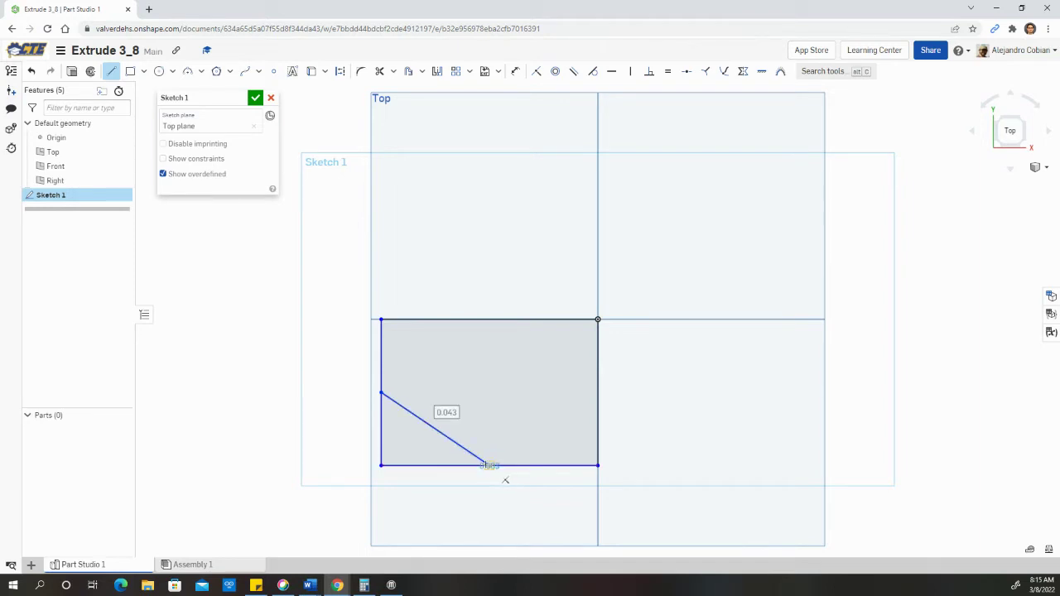
key("Escape")
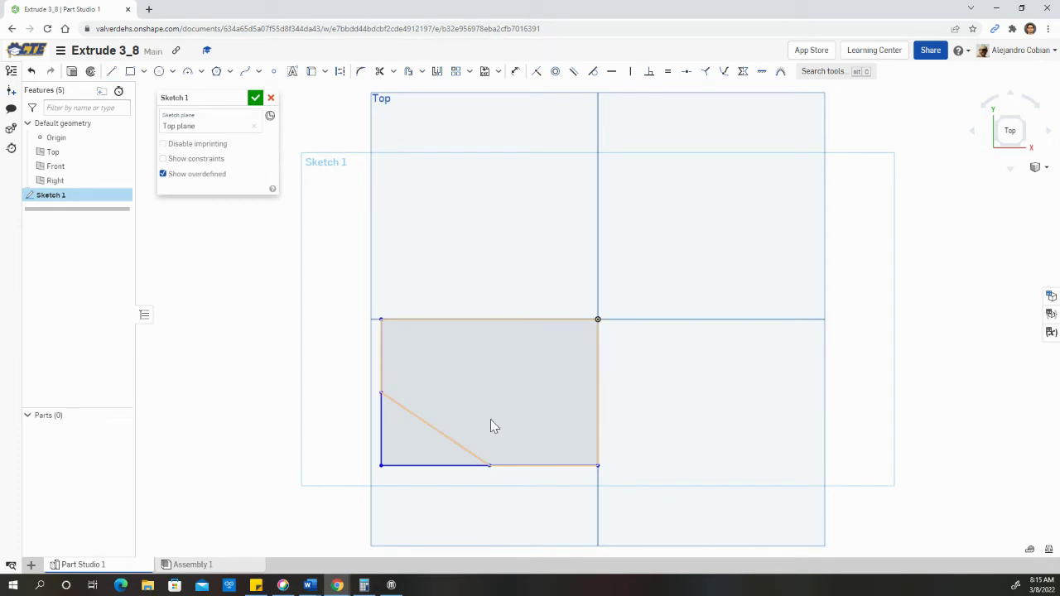
key("alt+Tab")
left_click(505, 516)
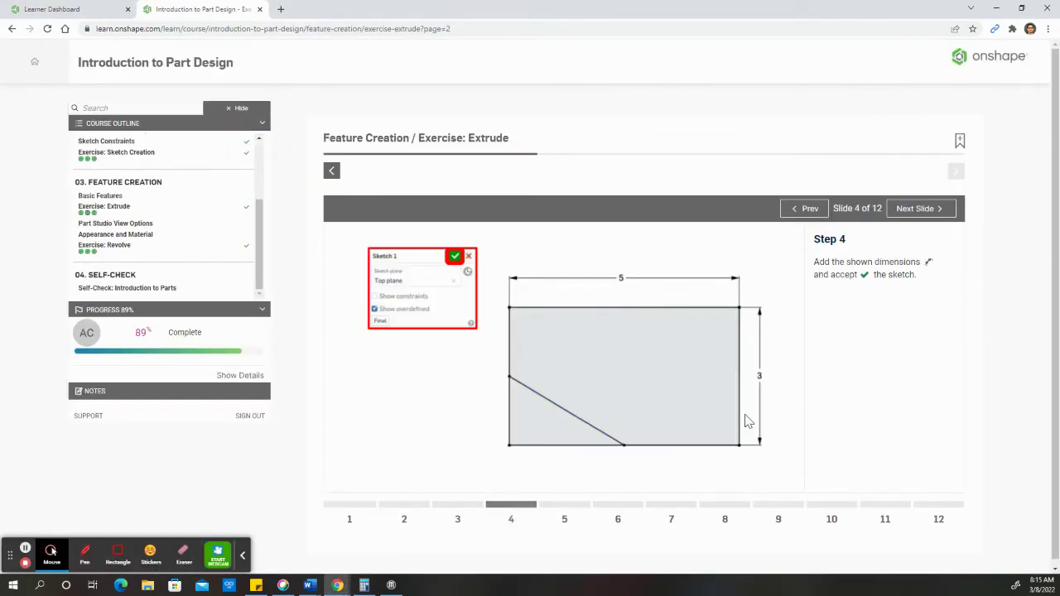
Dimension the rectangle's top edge with a width dimension placed above it
key("alt+Tab")
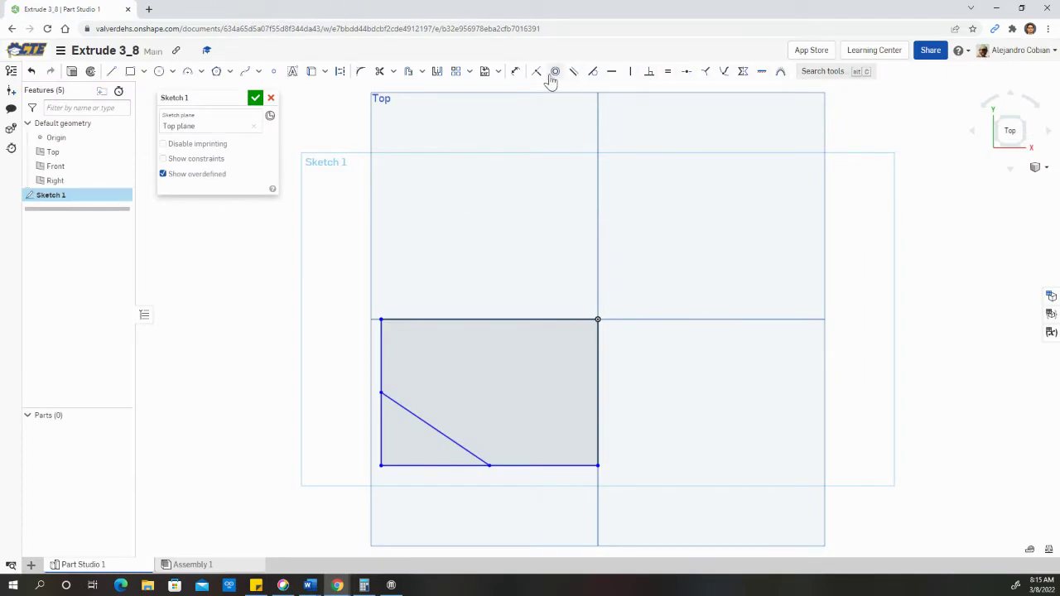
left_click(516, 72)
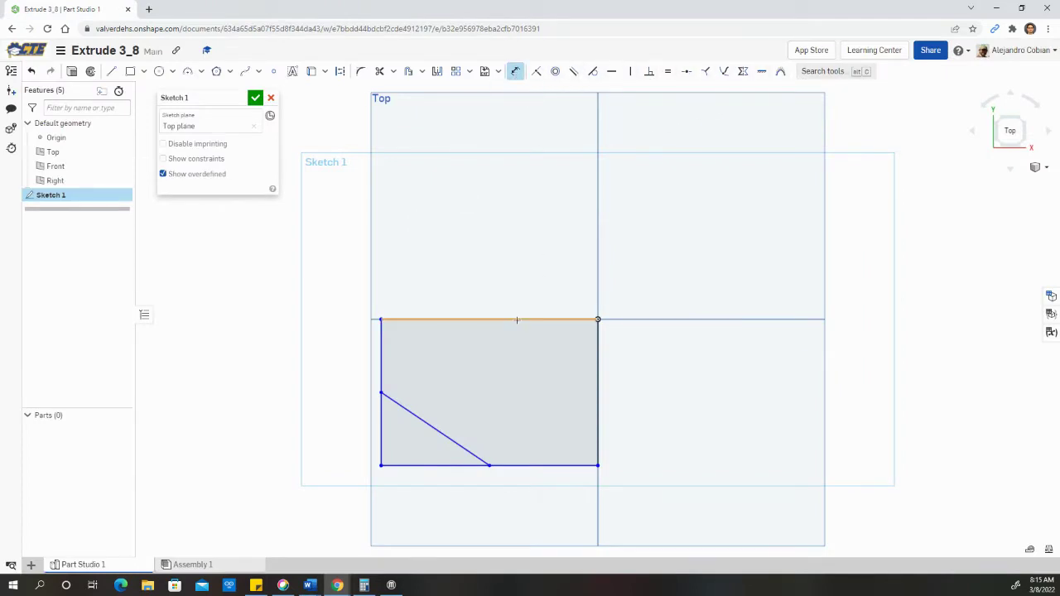
left_click(489, 319)
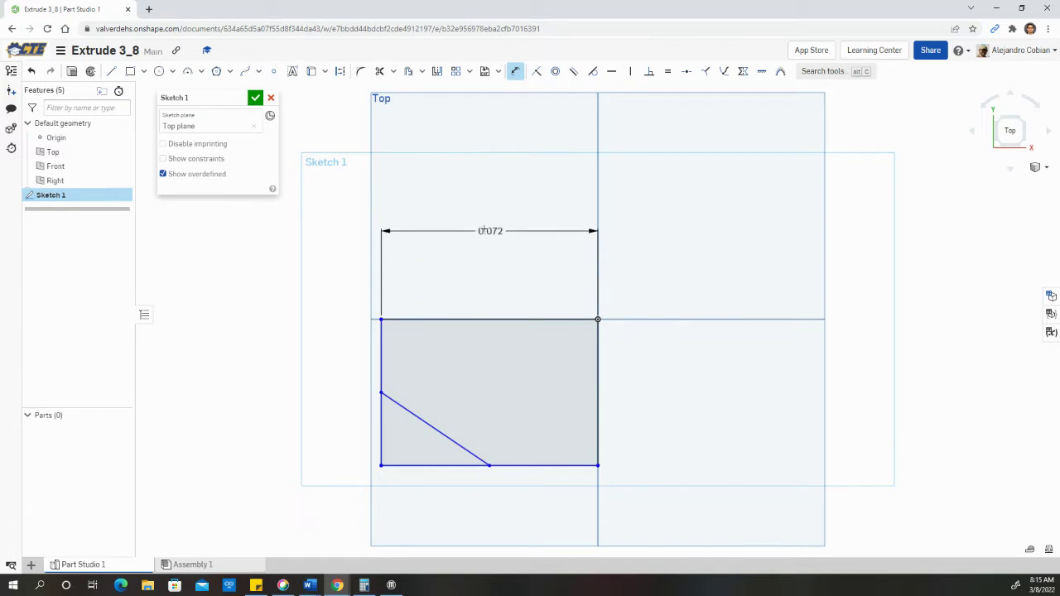
left_click(478, 229)
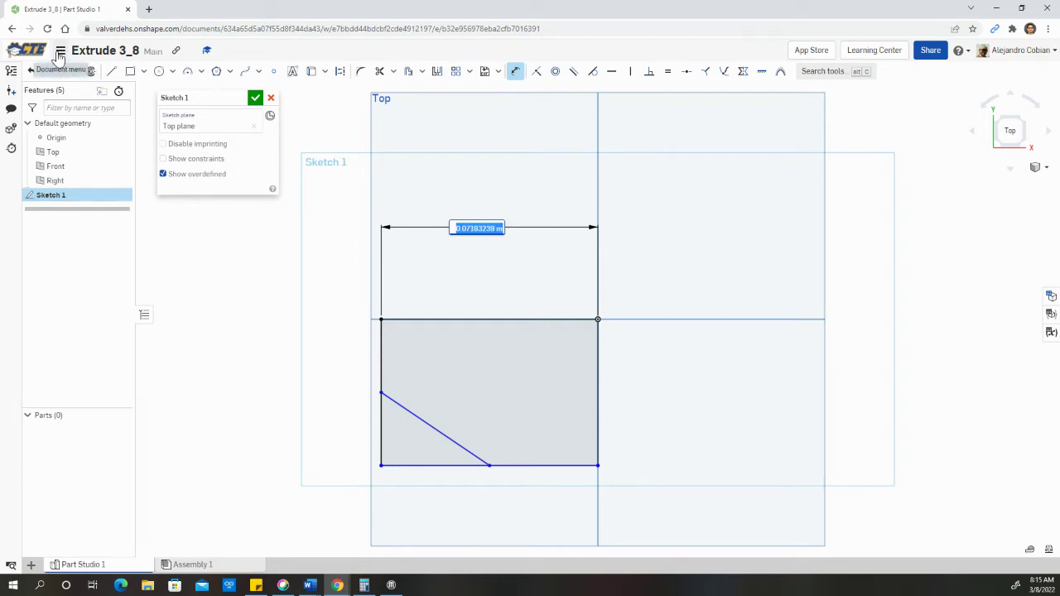
left_click(60, 53)
Change the Workspace units default length unit from Meter to Inch
left_click(98, 140)
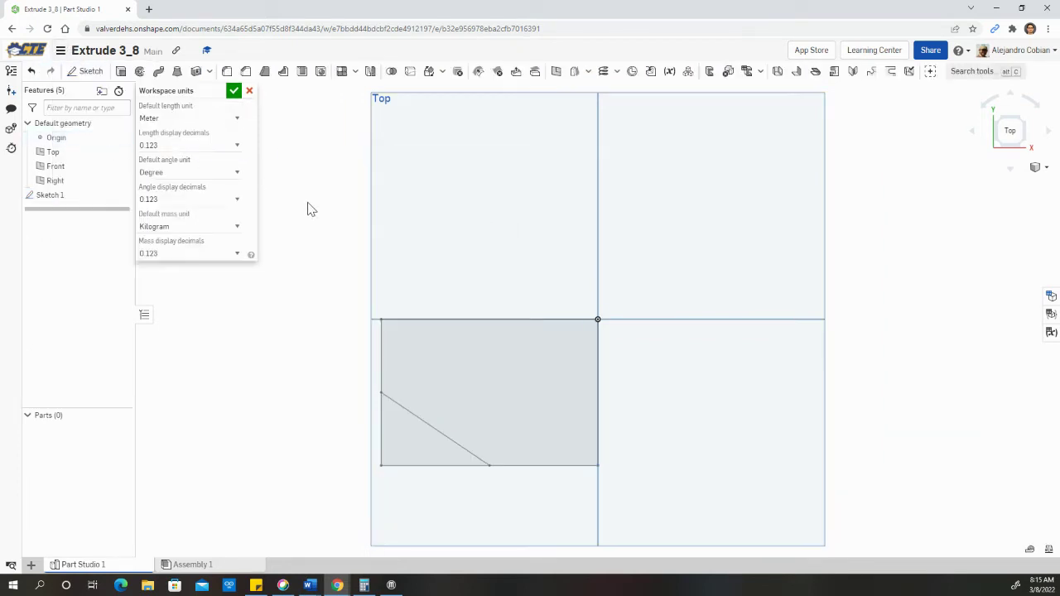
left_click(190, 120)
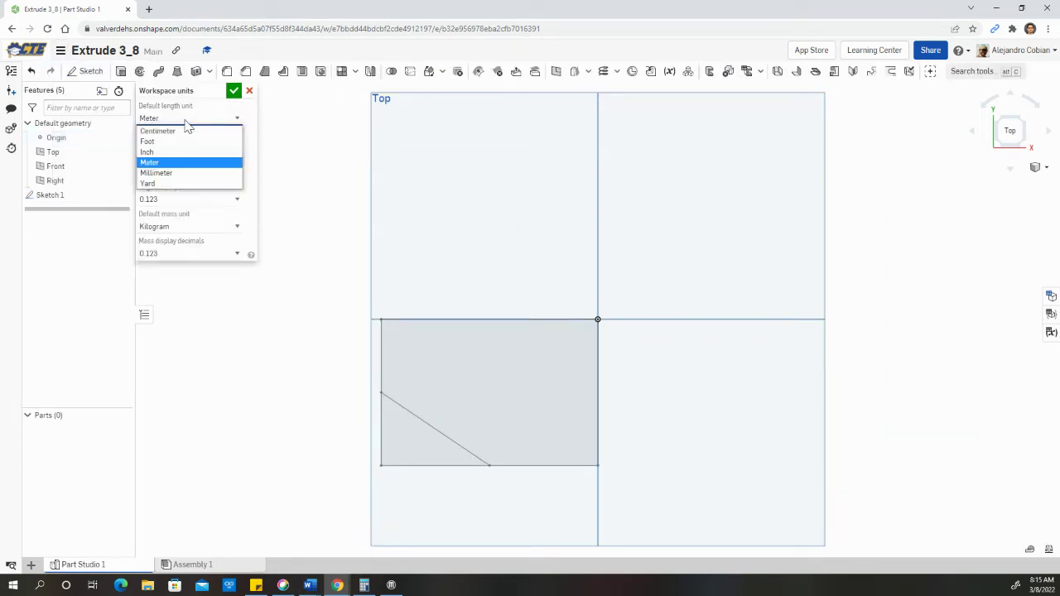
left_click(179, 152)
left_click(234, 91)
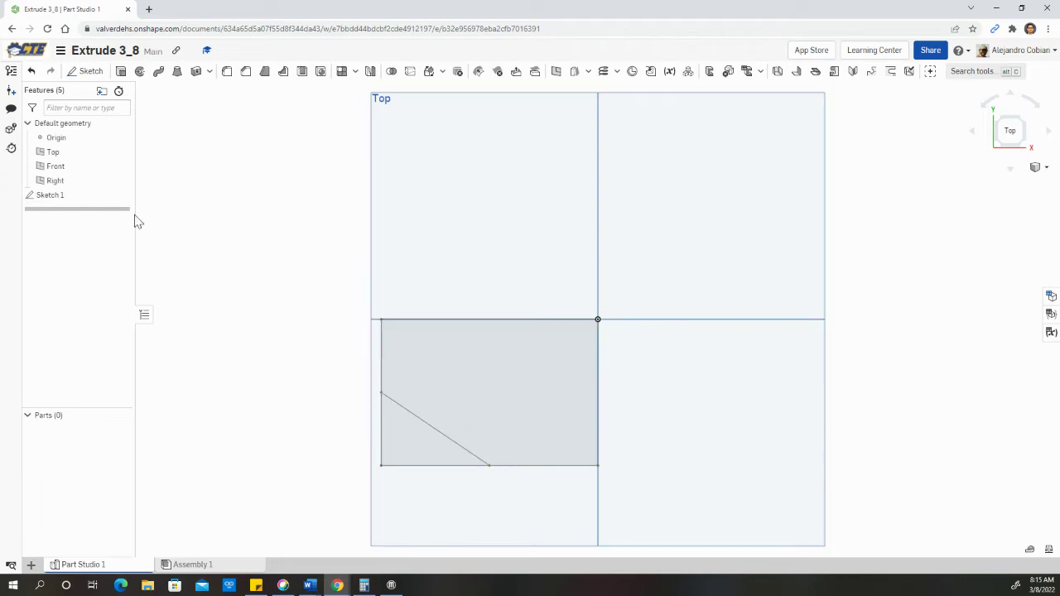
right_click(58, 204)
Reopen Sketch 1 and change the 2.82 width dimension to 5
left_click(74, 225)
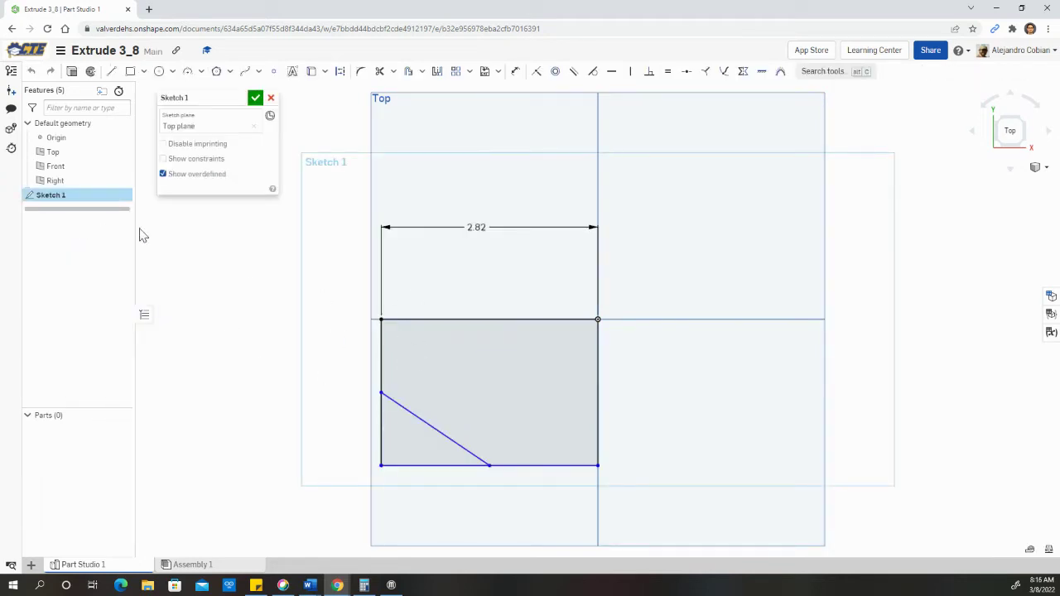
double_click(477, 227)
type("5")
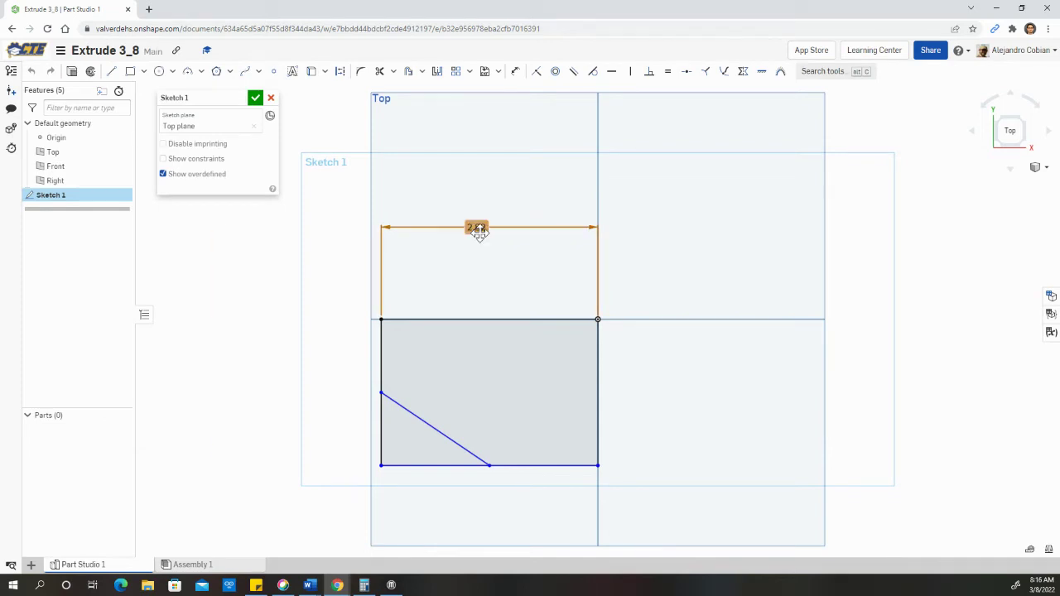
key("Return")
Dimension the rectangle's right edge to a height of 3 in
key("alt+Tab")
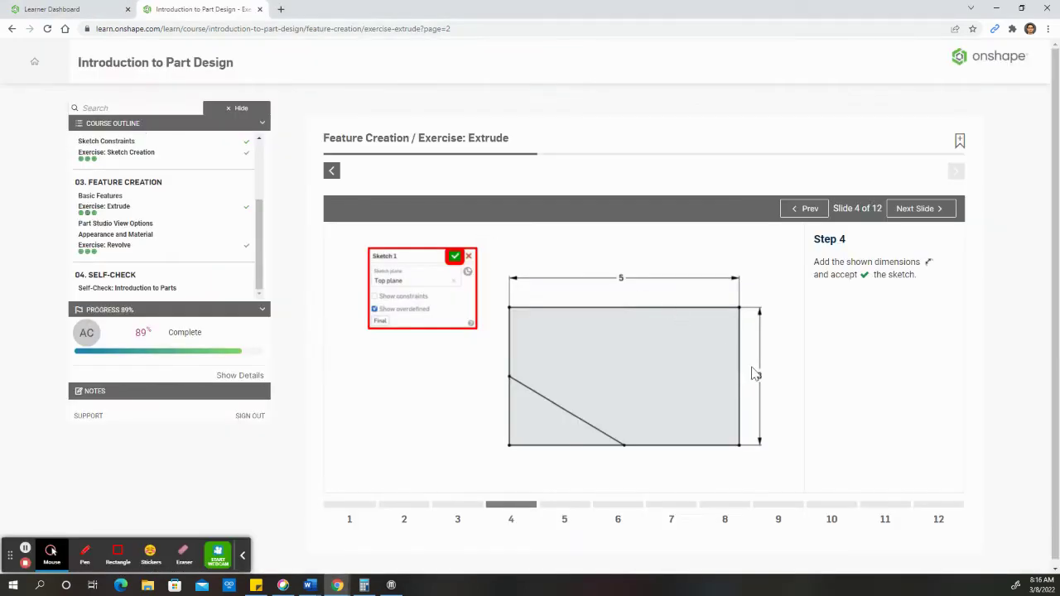
key("alt+Tab")
scroll(557, 352, "up", 2)
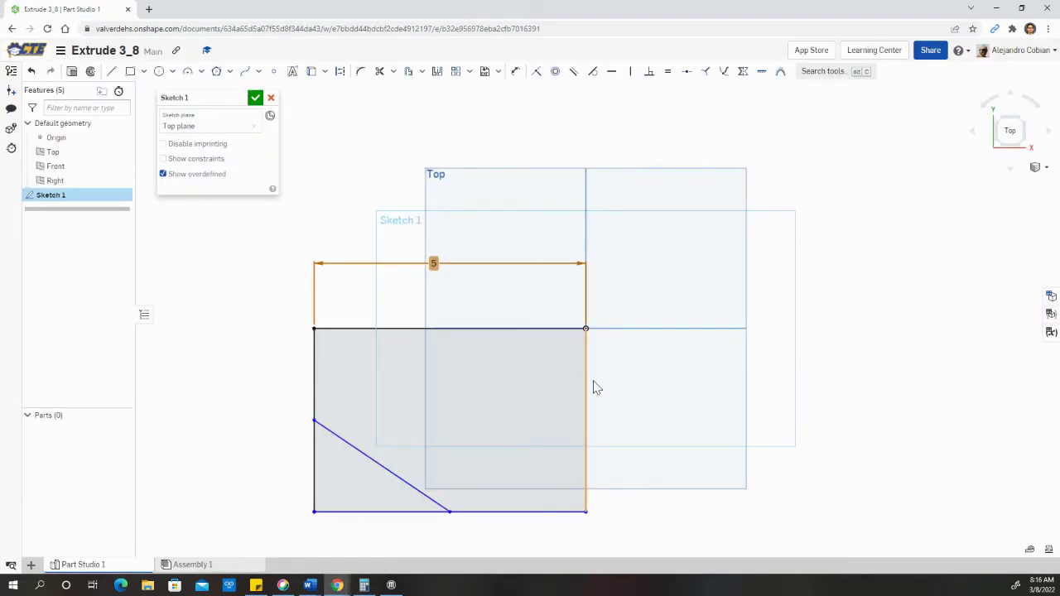
left_click(516, 71)
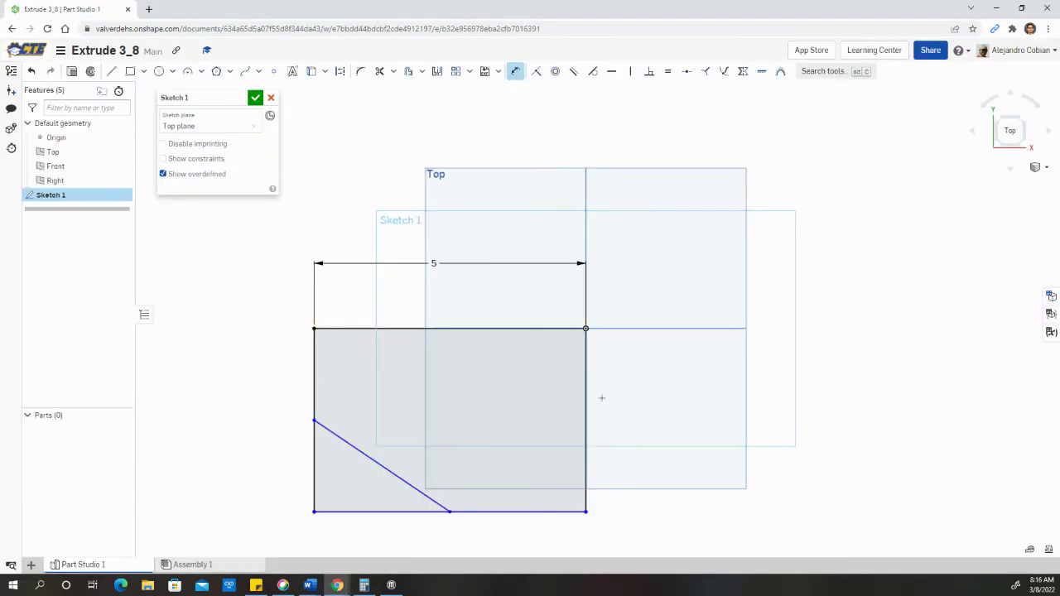
left_click(585, 405)
left_click(647, 406)
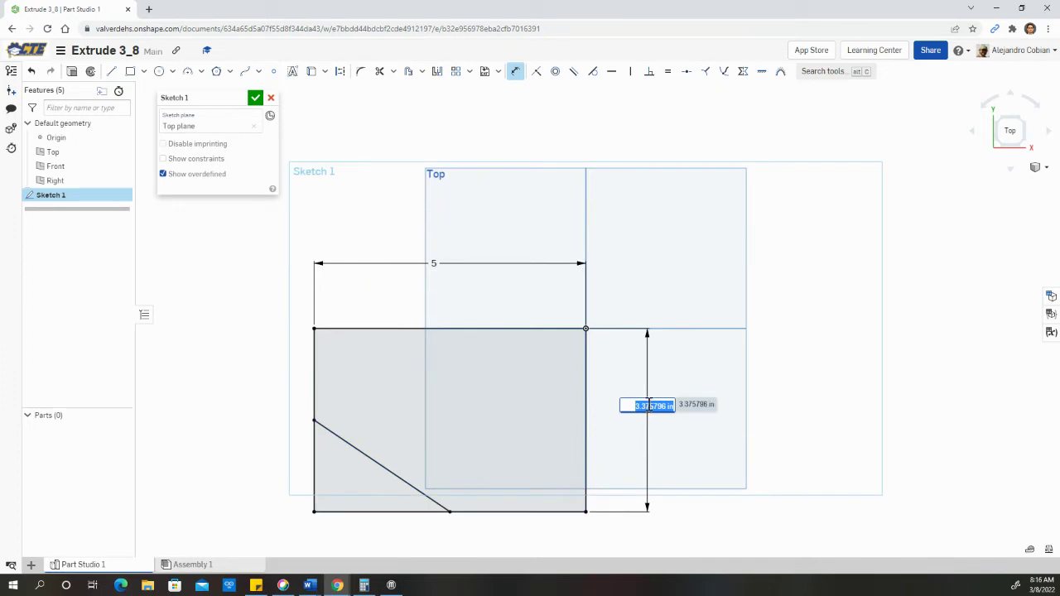
type("3")
key("Return")
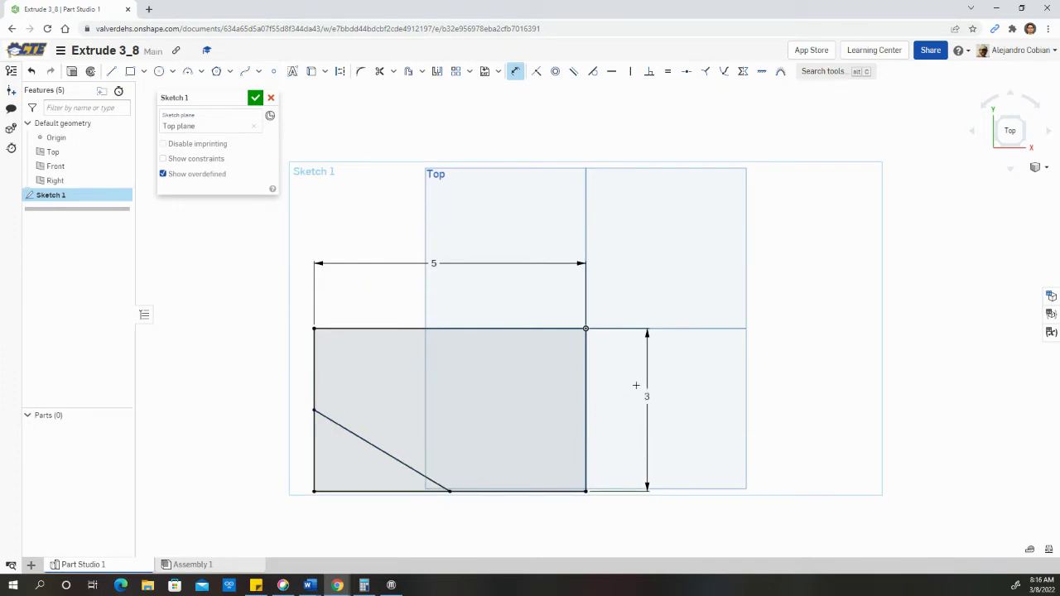
key("alt+Tab")
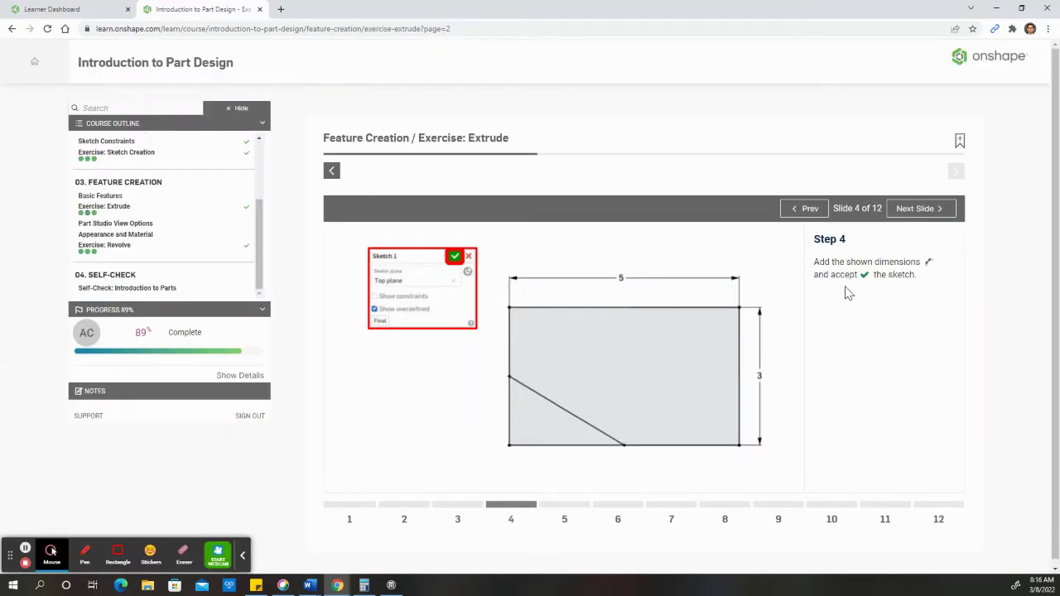
key("alt+Tab")
Accept Sketch 1 and advance the course to slide 5
left_click(255, 98)
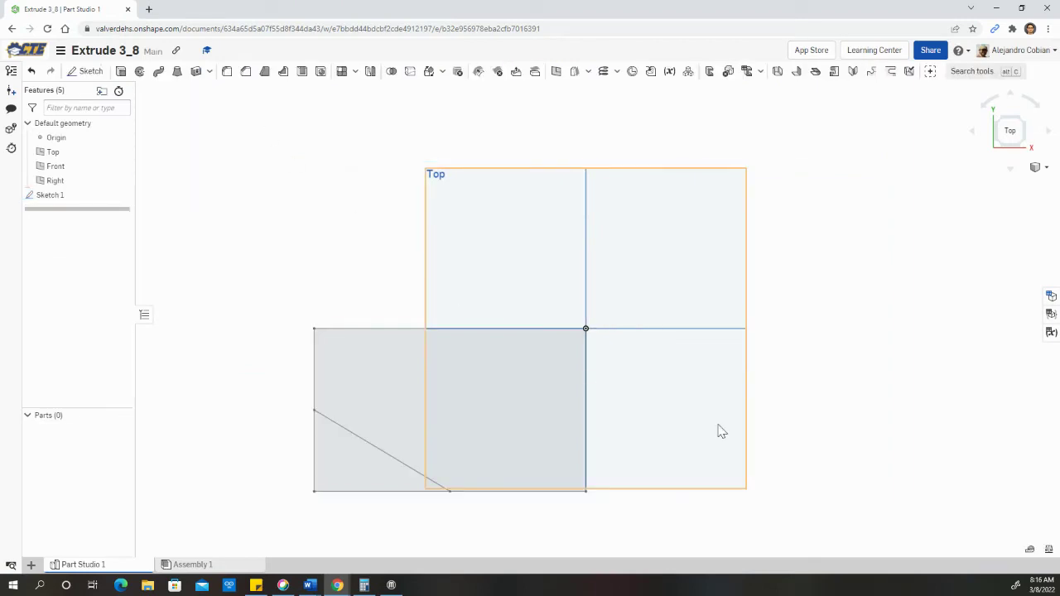
key("alt+Tab")
left_click(586, 506)
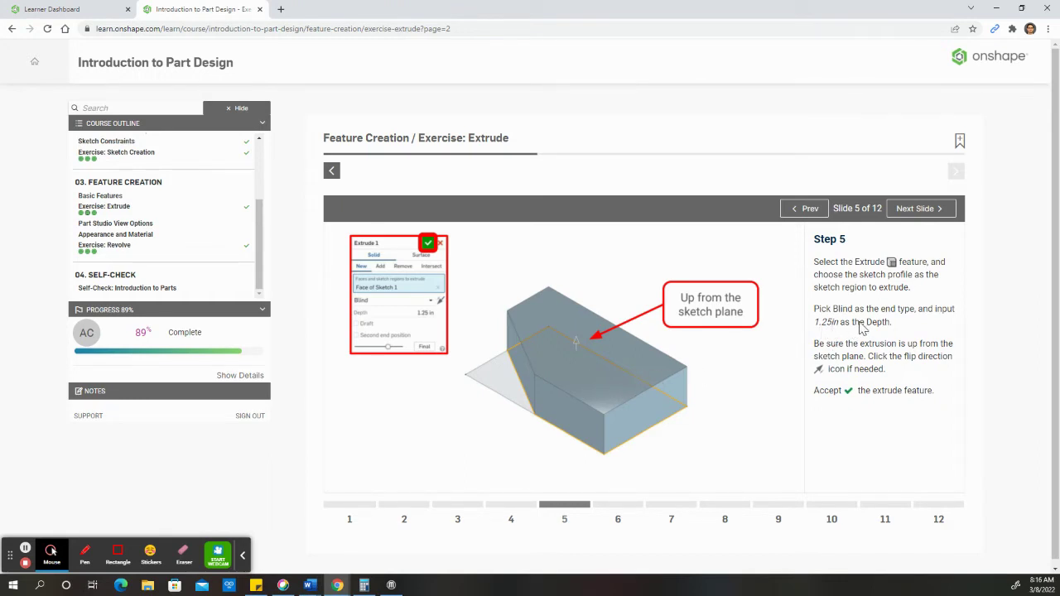
Rotate to an isometric view and select the 13.125 in² main sketch region
key("alt+Tab")
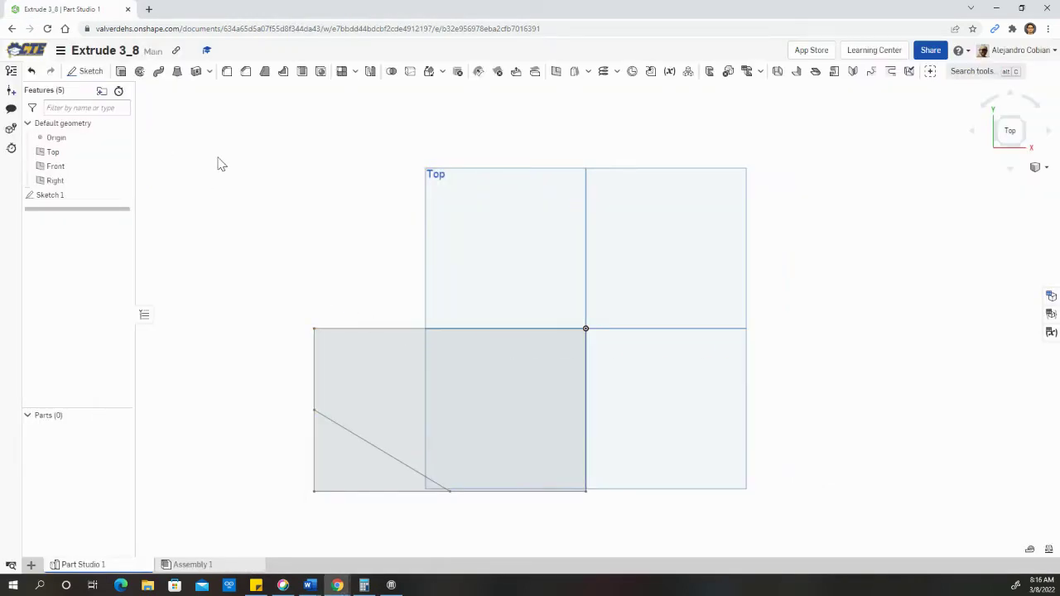
left_click(1024, 126)
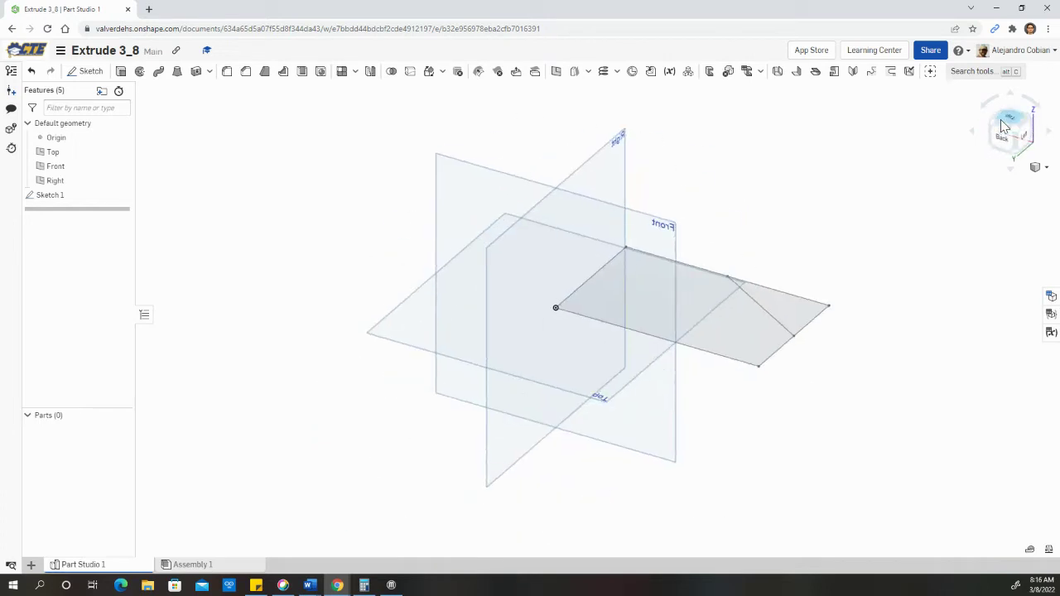
left_click(1027, 125)
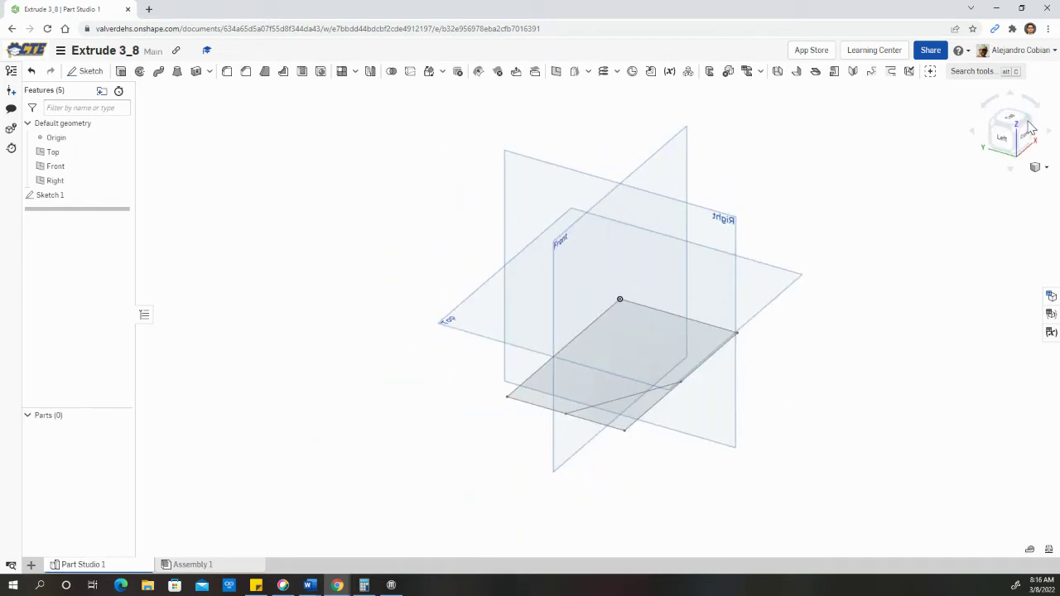
left_click(1031, 122)
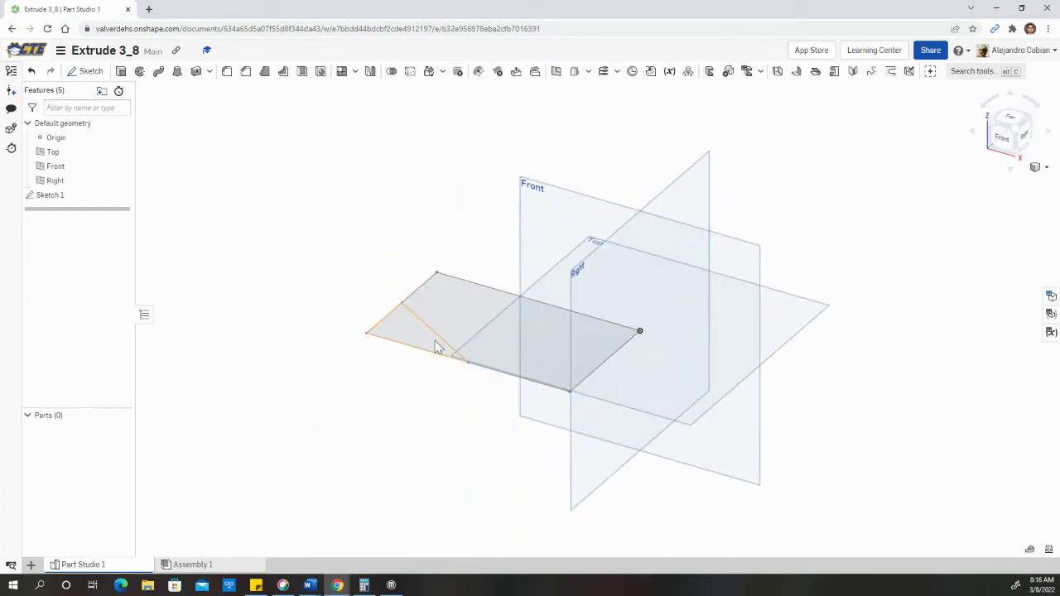
key("alt+Tab")
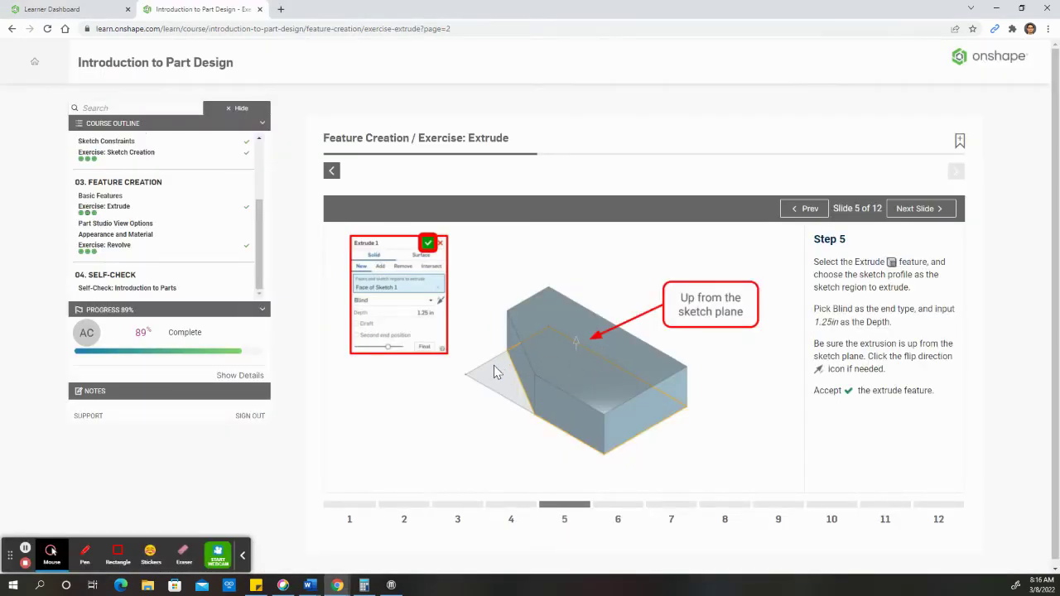
key("alt+Tab")
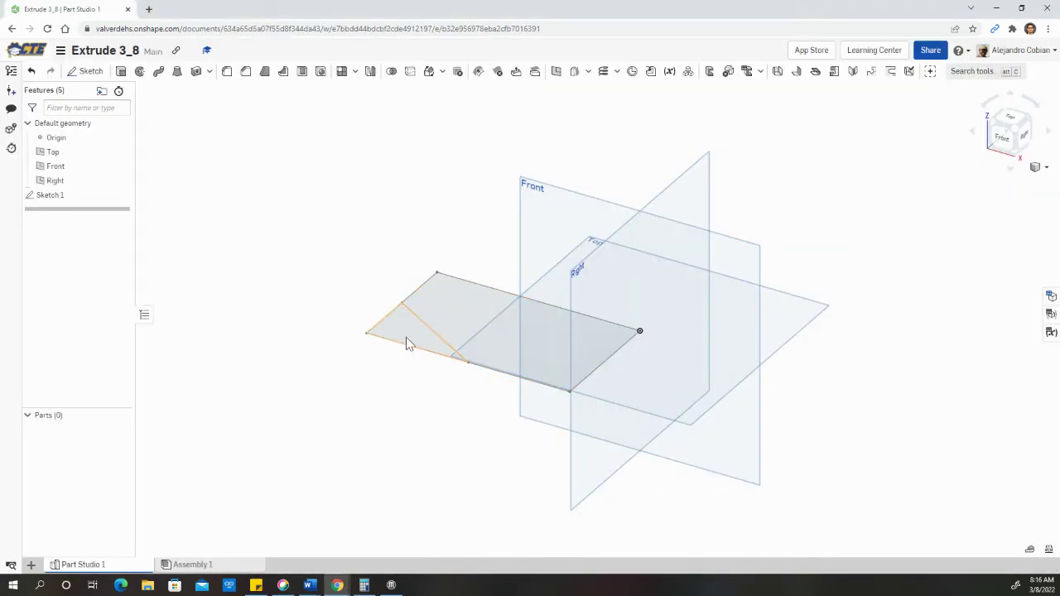
left_click(456, 308)
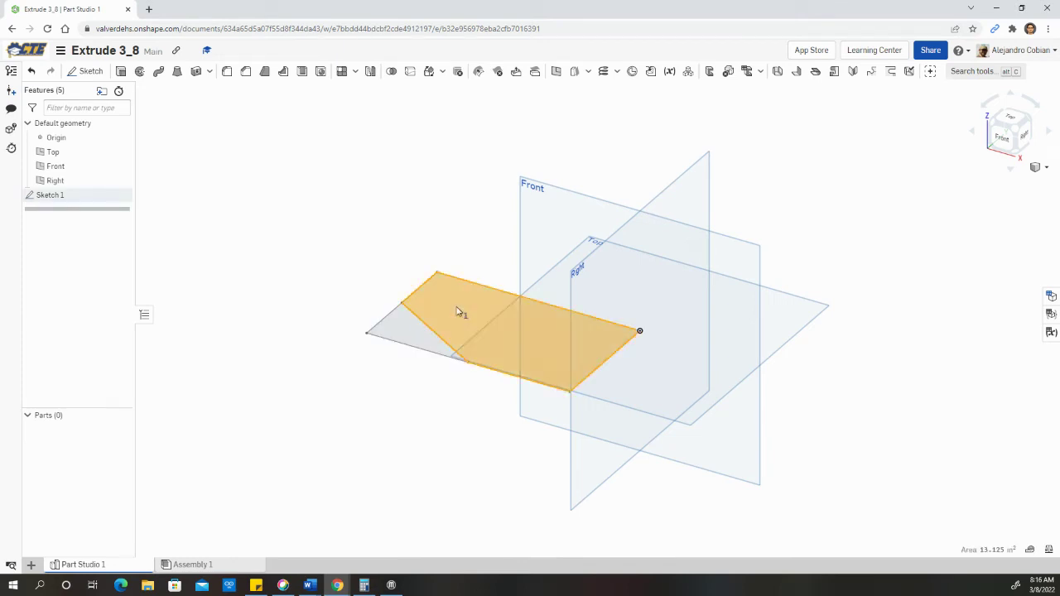
right_click(457, 308)
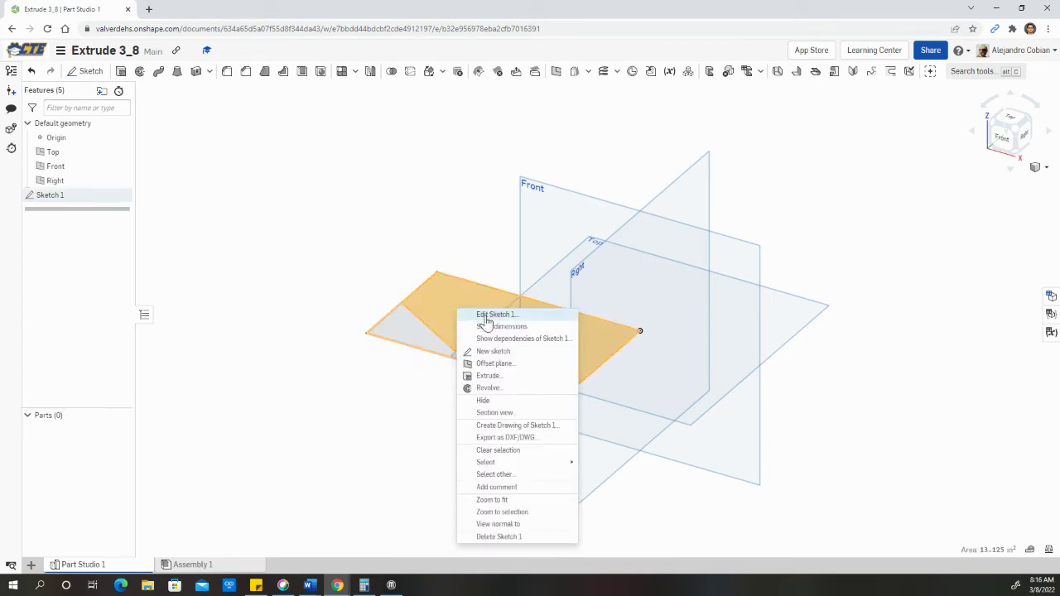
Start an extrude with both sketch regions selected, then cancel it
left_click(491, 319)
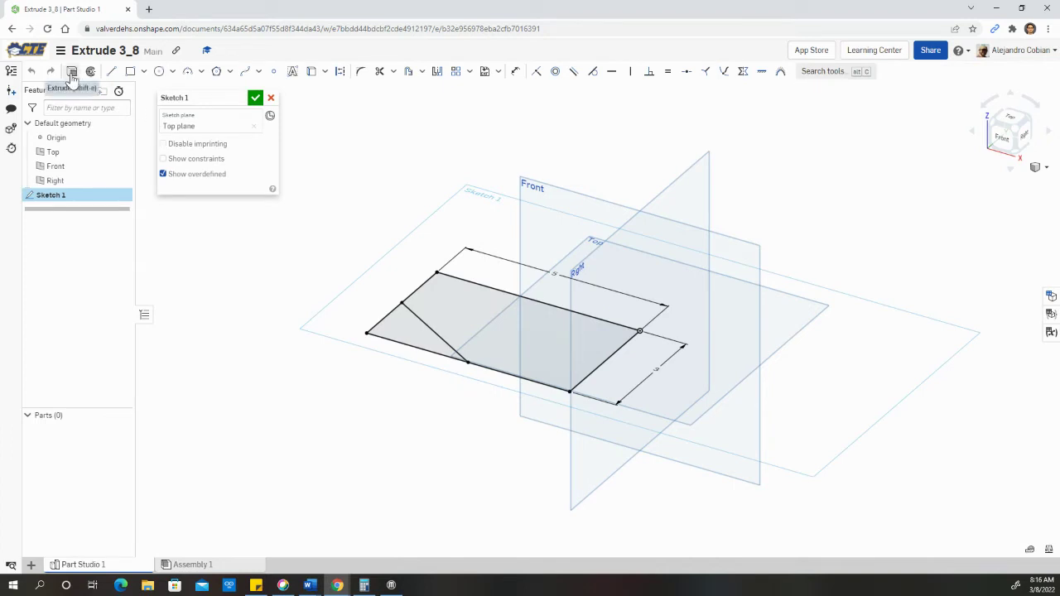
left_click(478, 322)
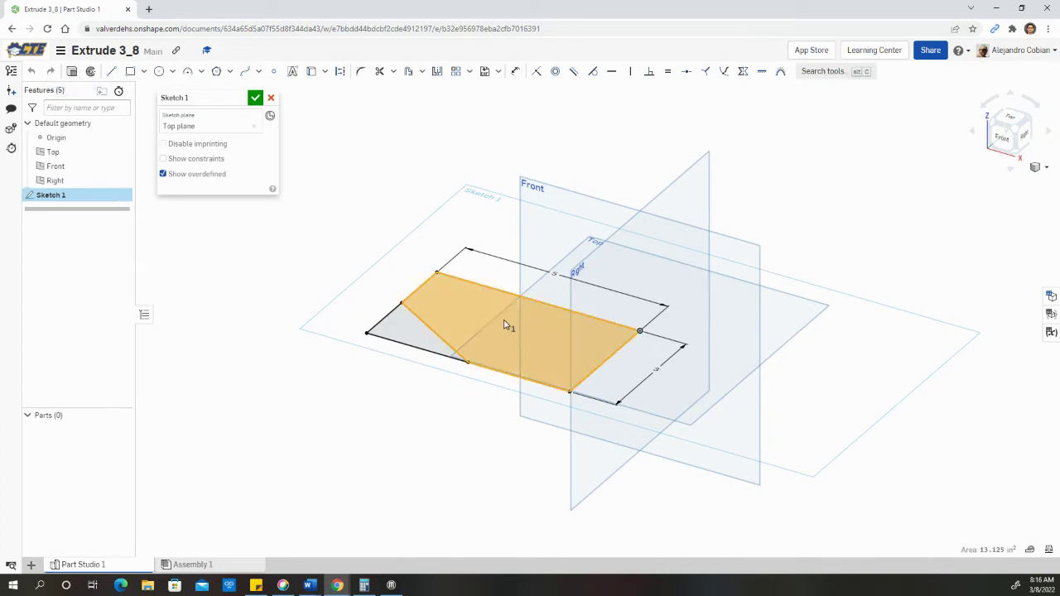
left_click(415, 340)
left_click(73, 71)
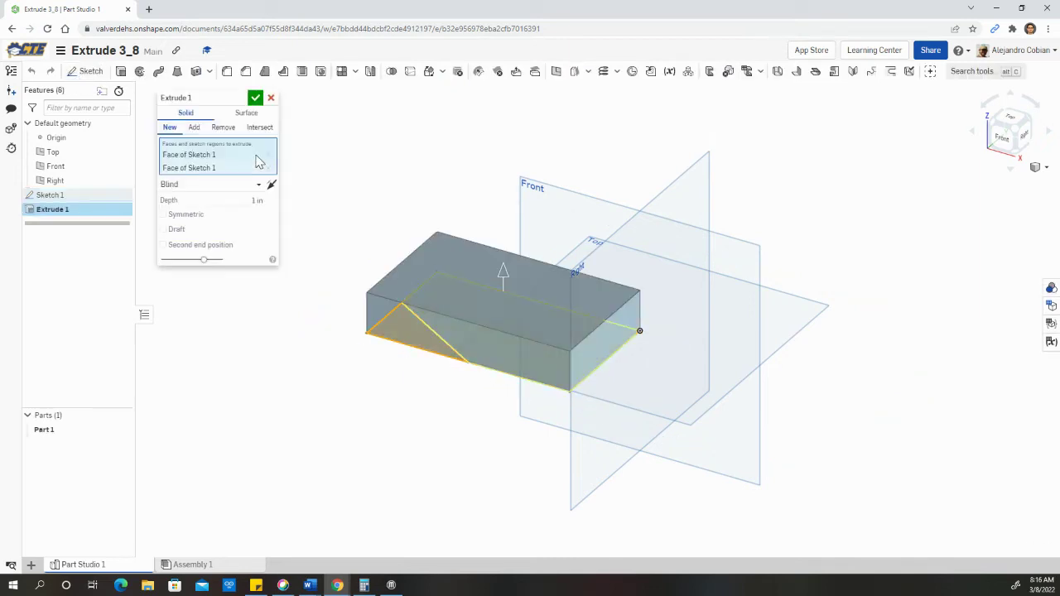
left_click(271, 98)
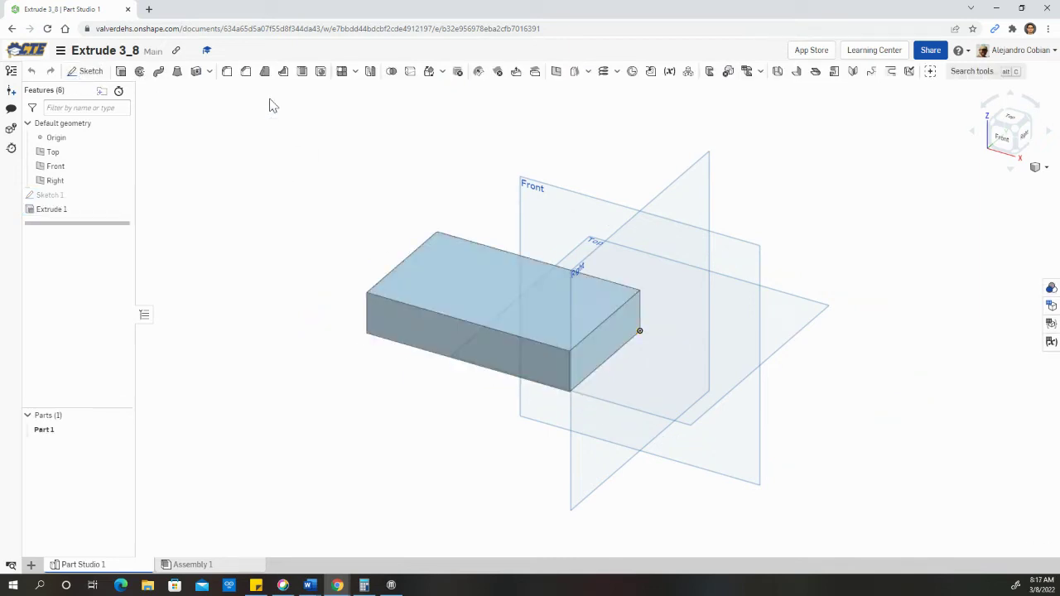
Extrude only the main region as a Blind 1.25 in extrusion upward
left_click(477, 310)
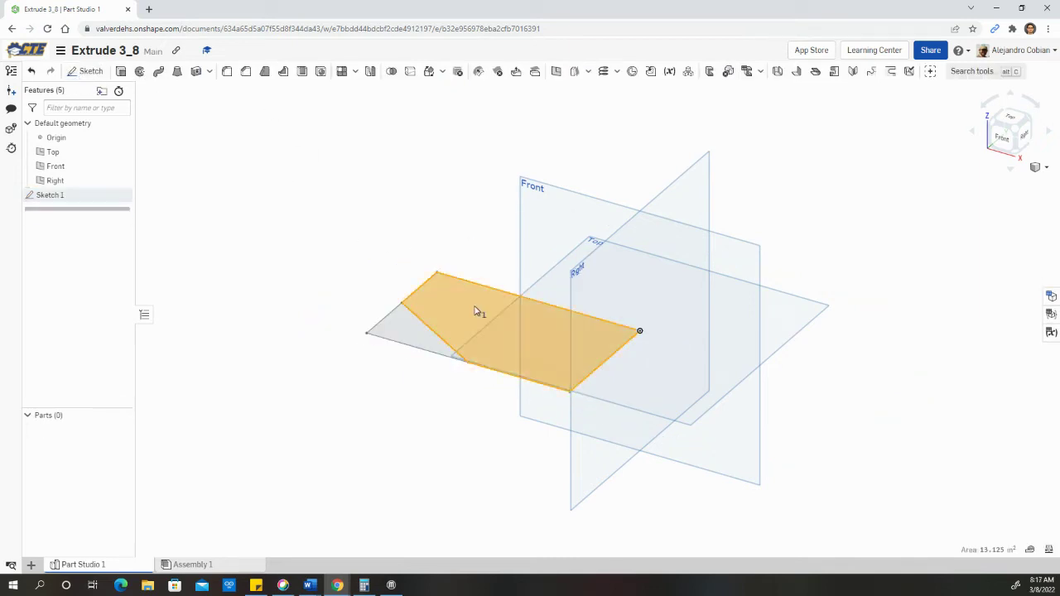
left_click(120, 71)
left_click(253, 189)
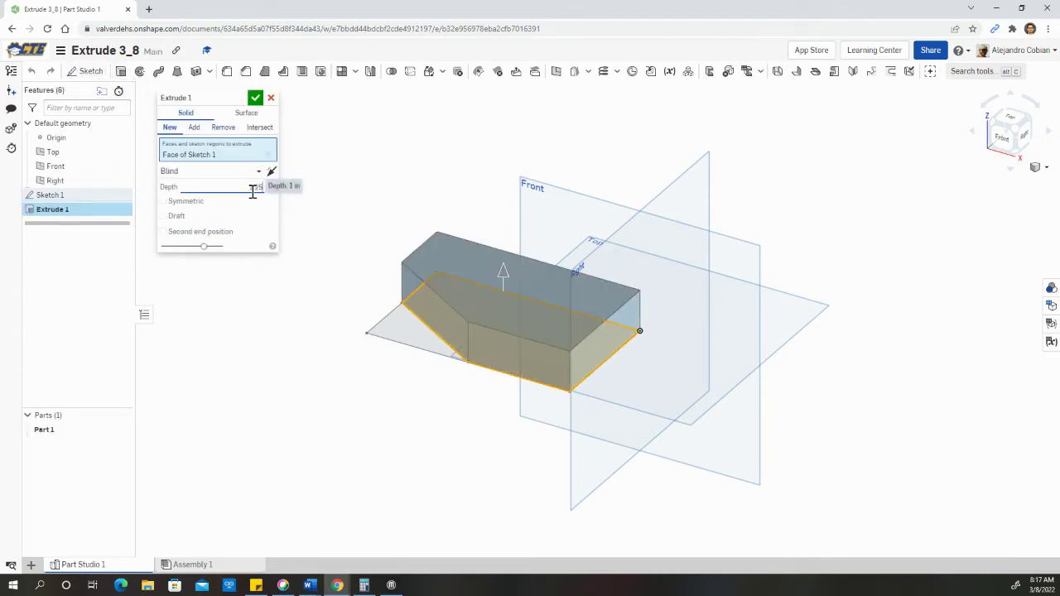
type("1.25")
key("Return")
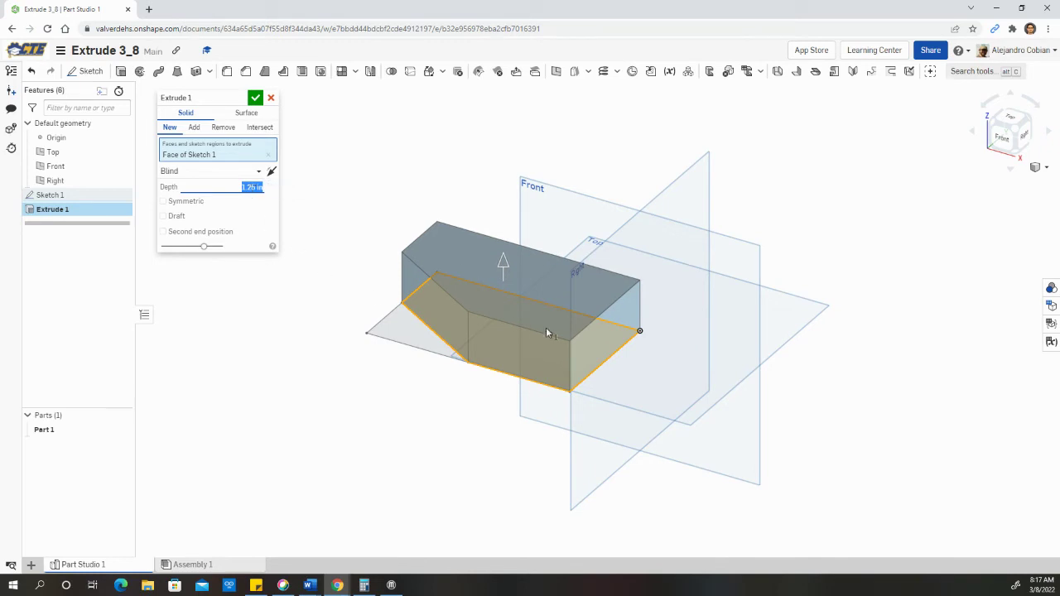
key("alt+Tab")
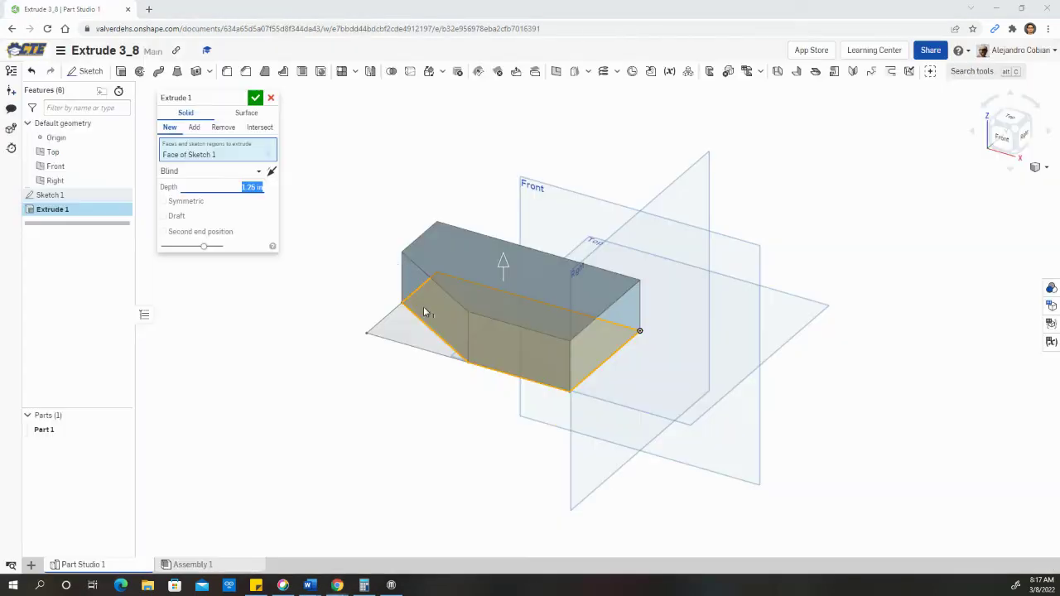
left_click(271, 172)
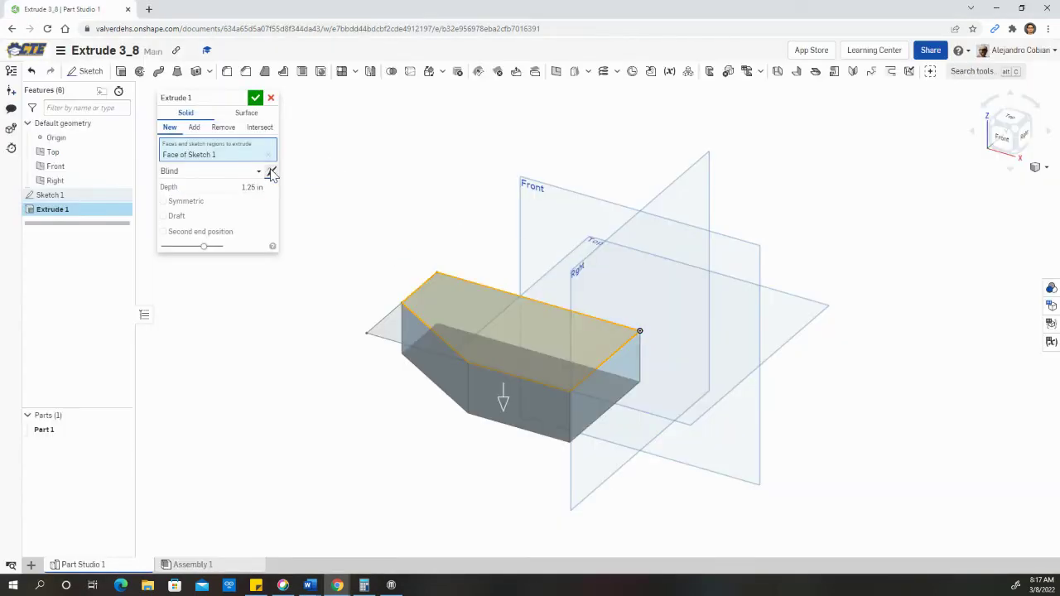
left_click(272, 172)
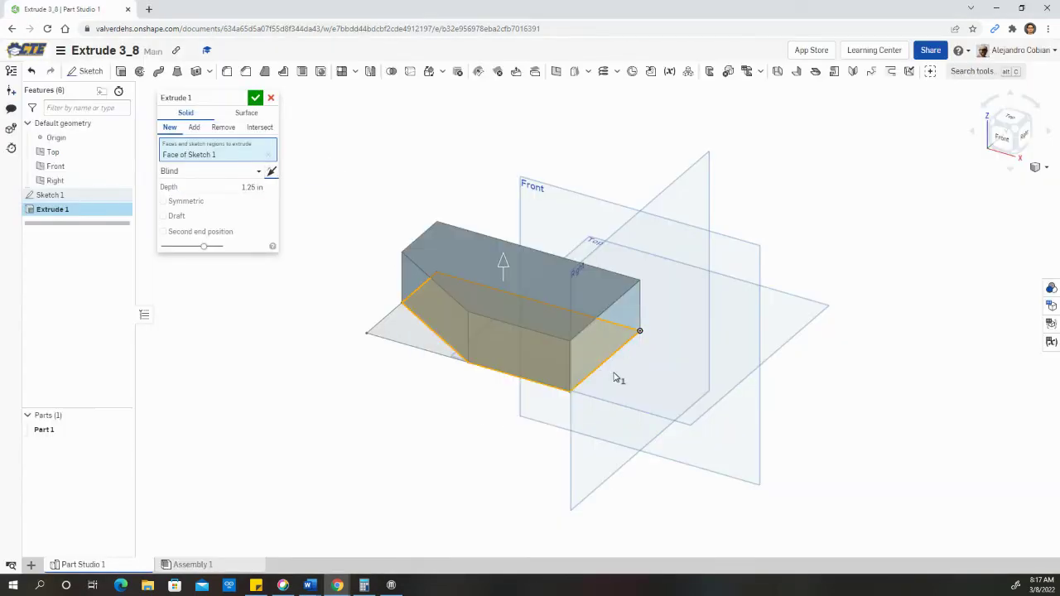
left_click(255, 98)
key("alt+Tab")
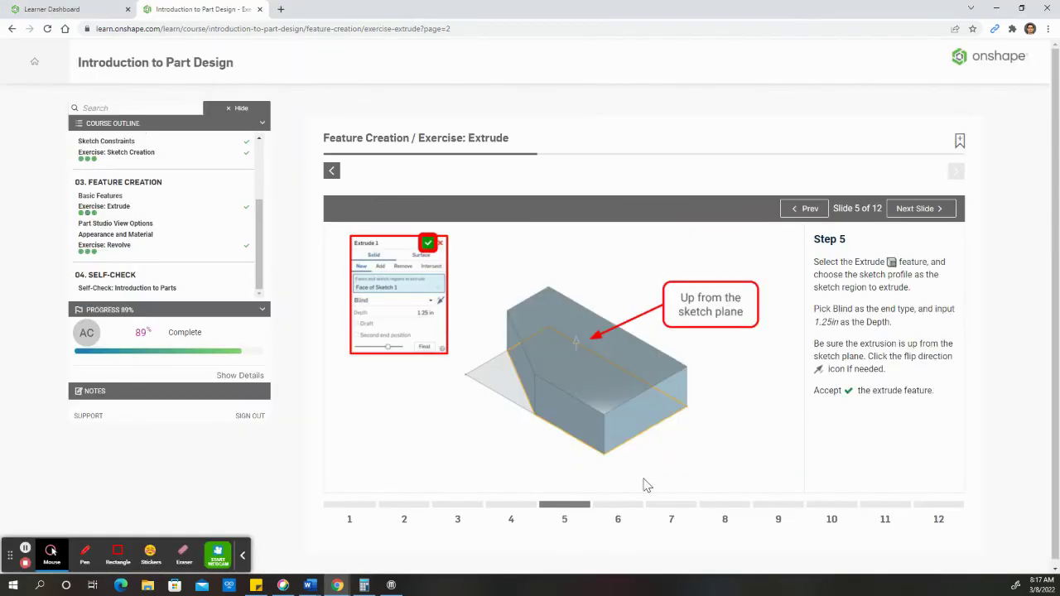
Select the base block's back face and create Sketch 2 on it
left_click(631, 503)
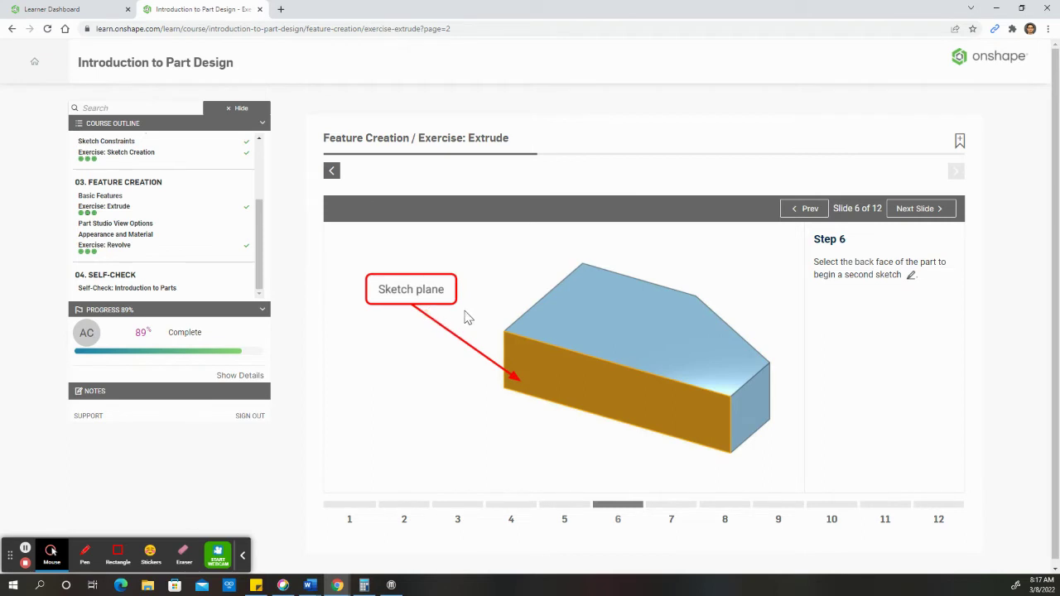
key("alt+Tab")
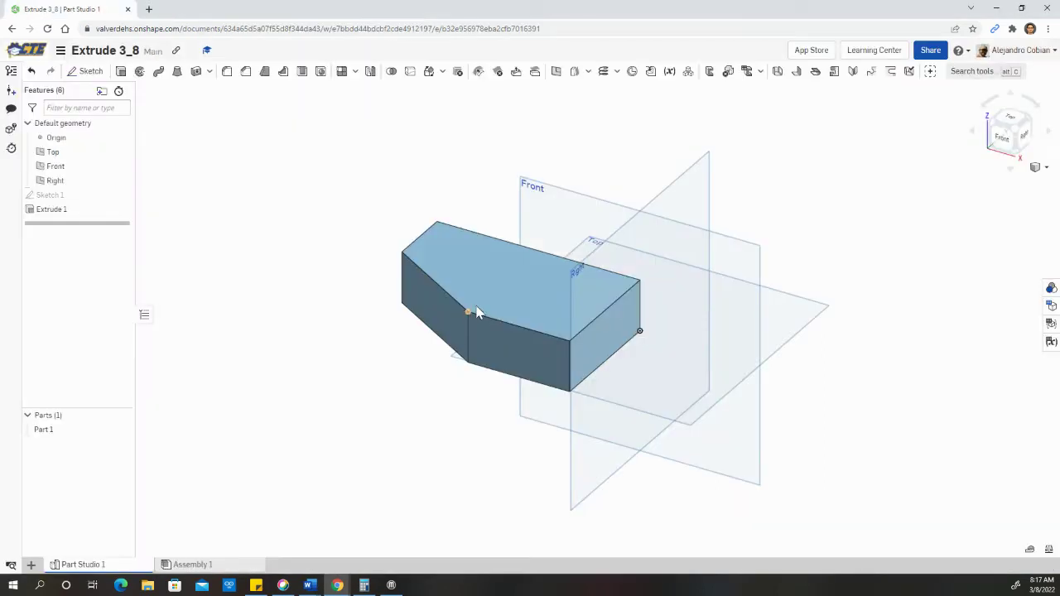
left_click(1033, 122)
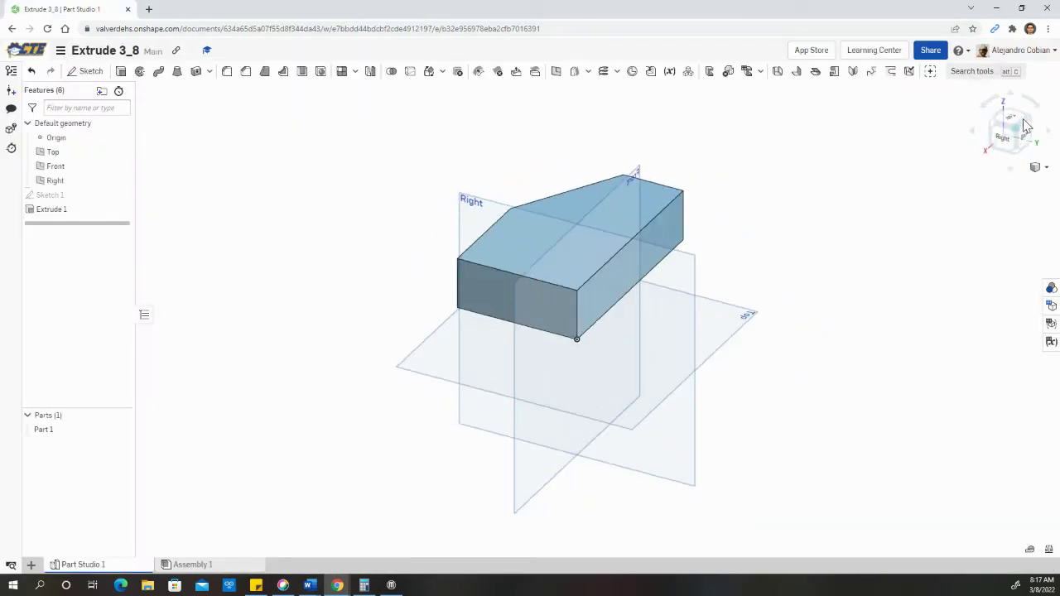
left_click(686, 239)
key("alt+Tab")
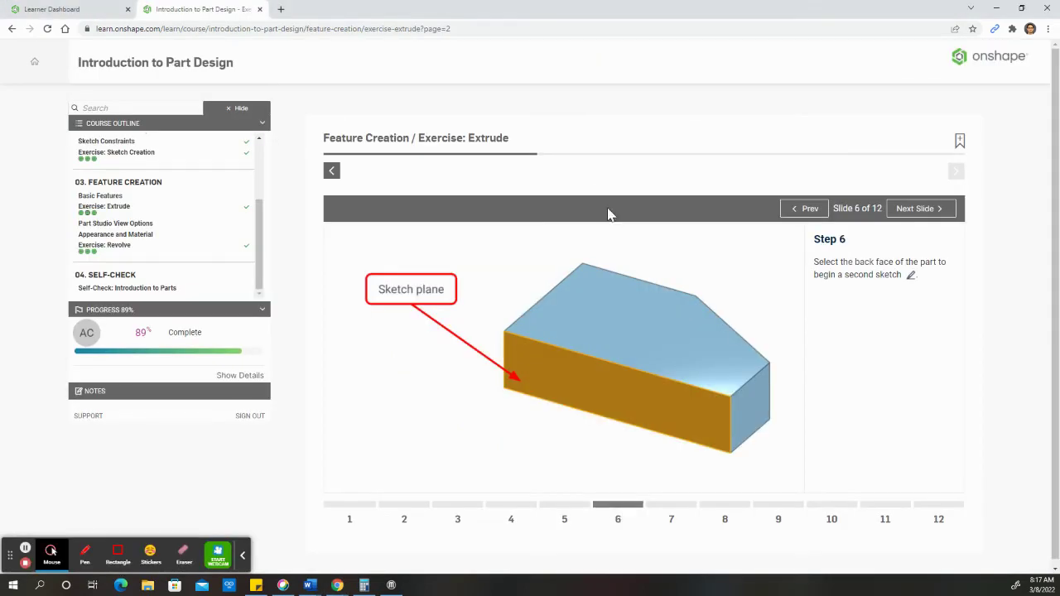
left_click(655, 512)
key("alt+Tab")
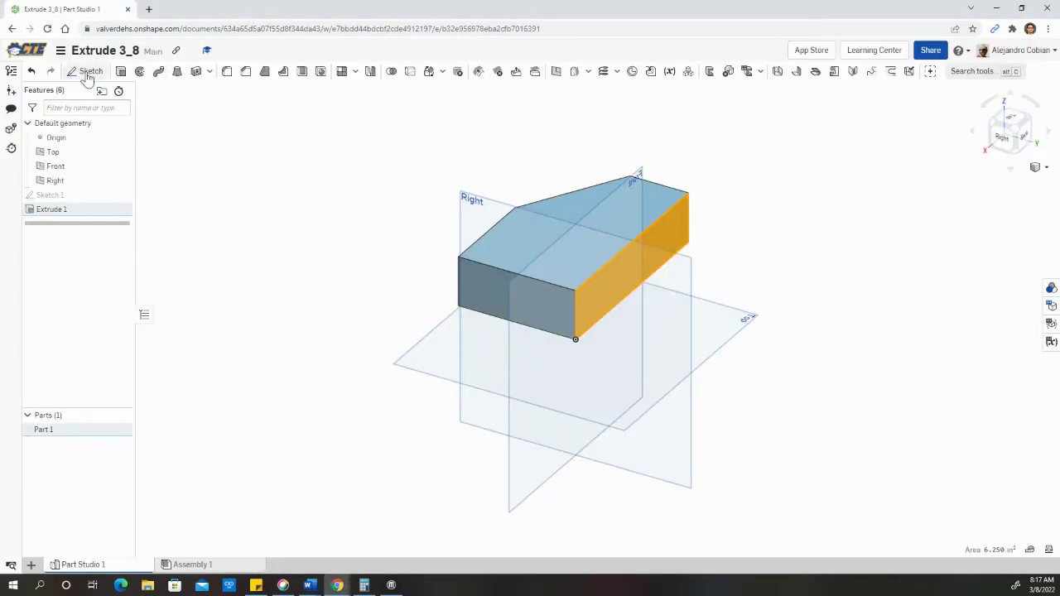
left_click(85, 72)
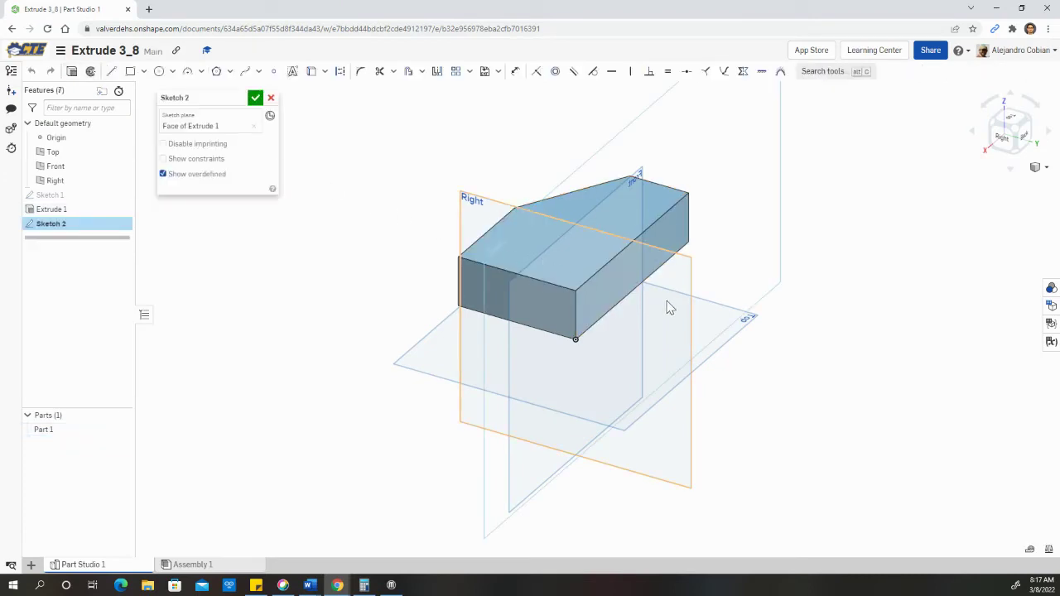
Preview the exercise's later steps 8, 9, 12 and 11 in the course
key("alt+Tab")
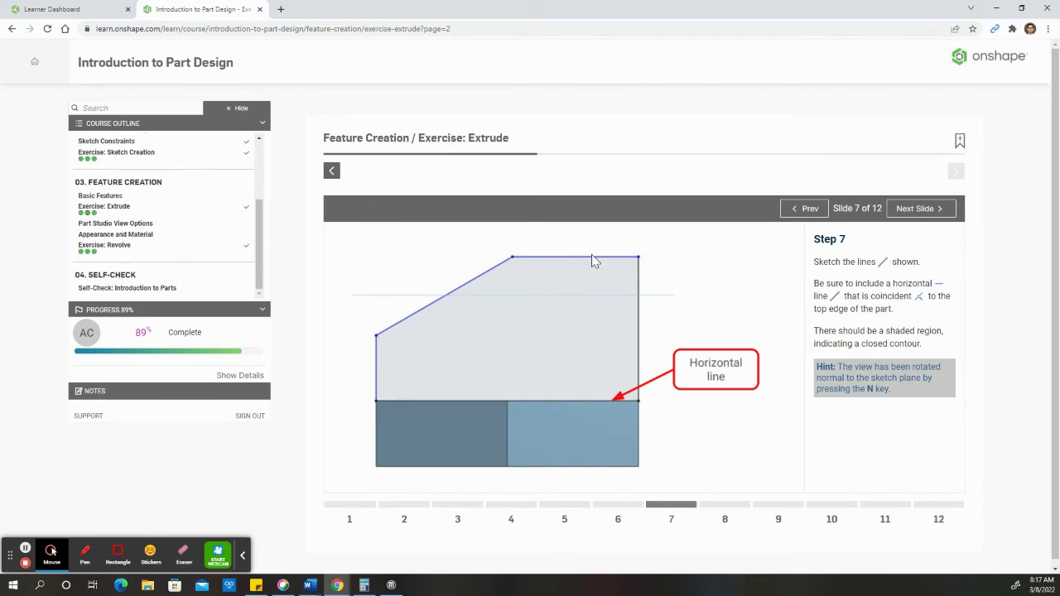
left_click(713, 502)
left_click(780, 504)
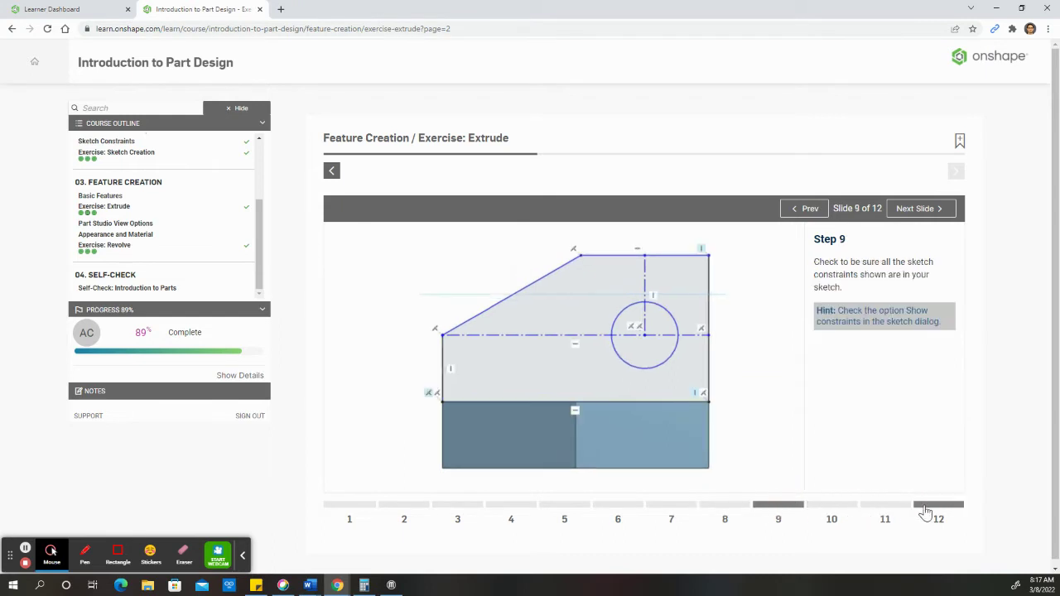
left_click(927, 505)
left_click(884, 507)
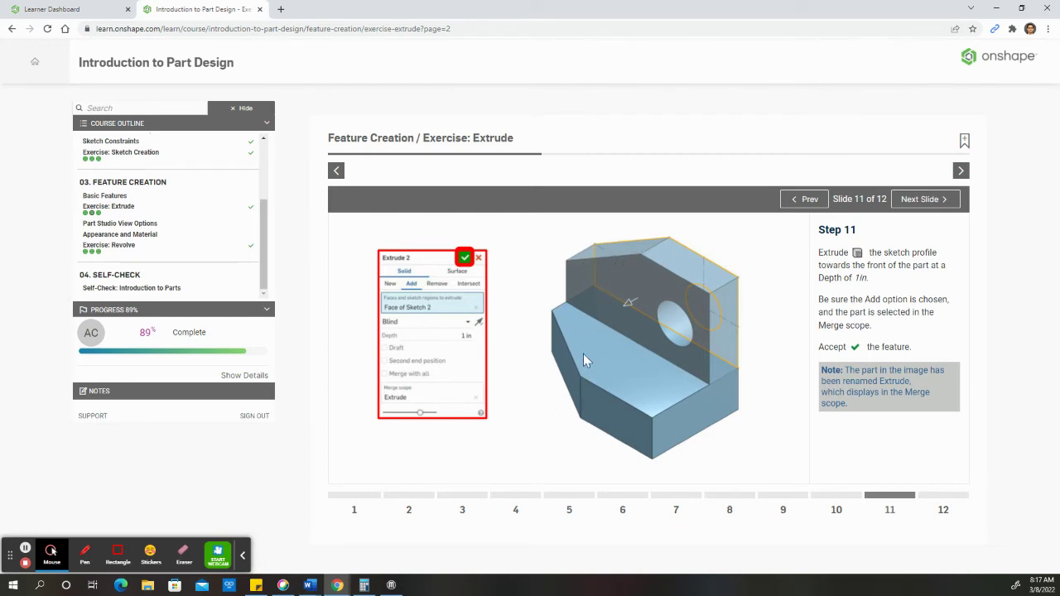
Turn the model to the Back view and return the course to Step 7
key("alt+Tab")
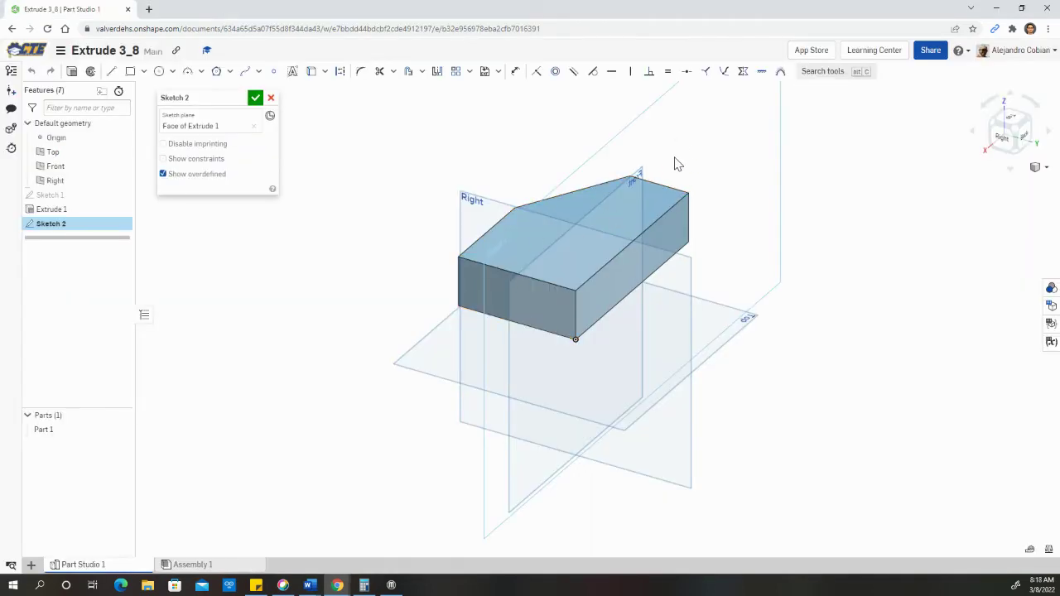
left_click(1027, 125)
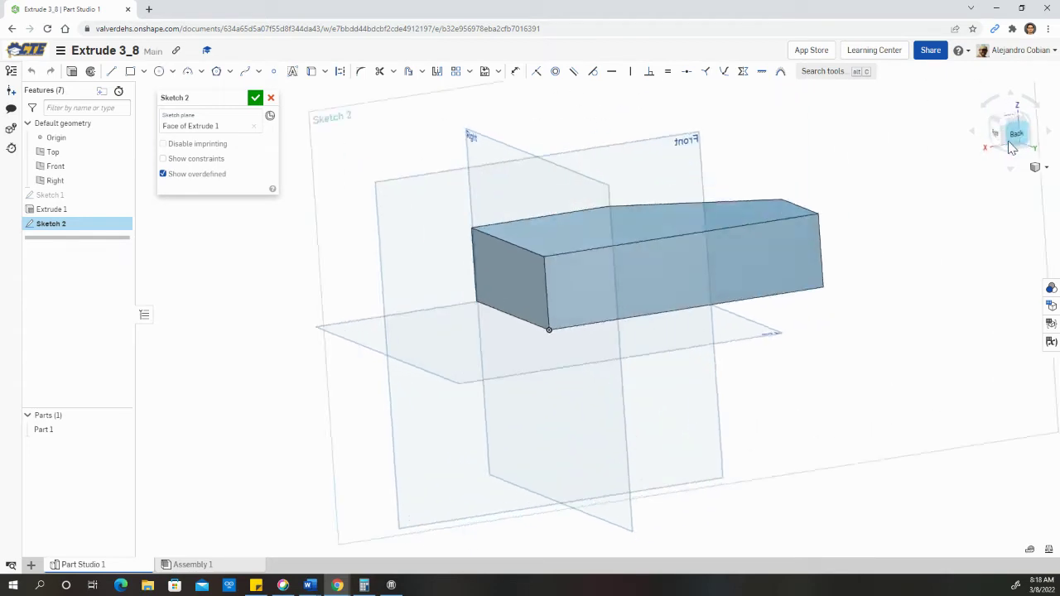
key("alt+Tab")
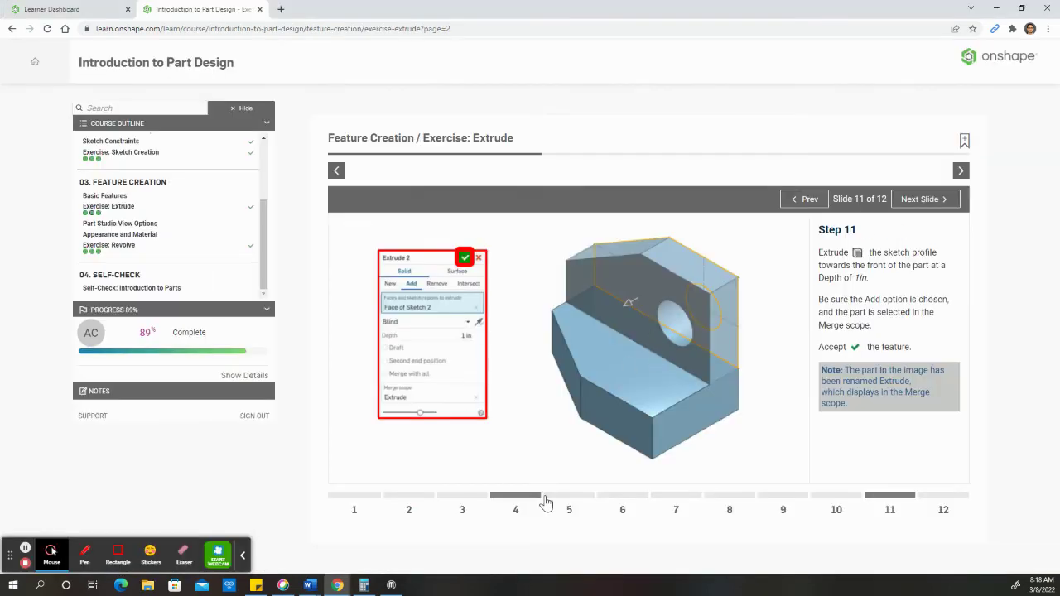
left_click(568, 500)
left_click(621, 497)
left_click(675, 497)
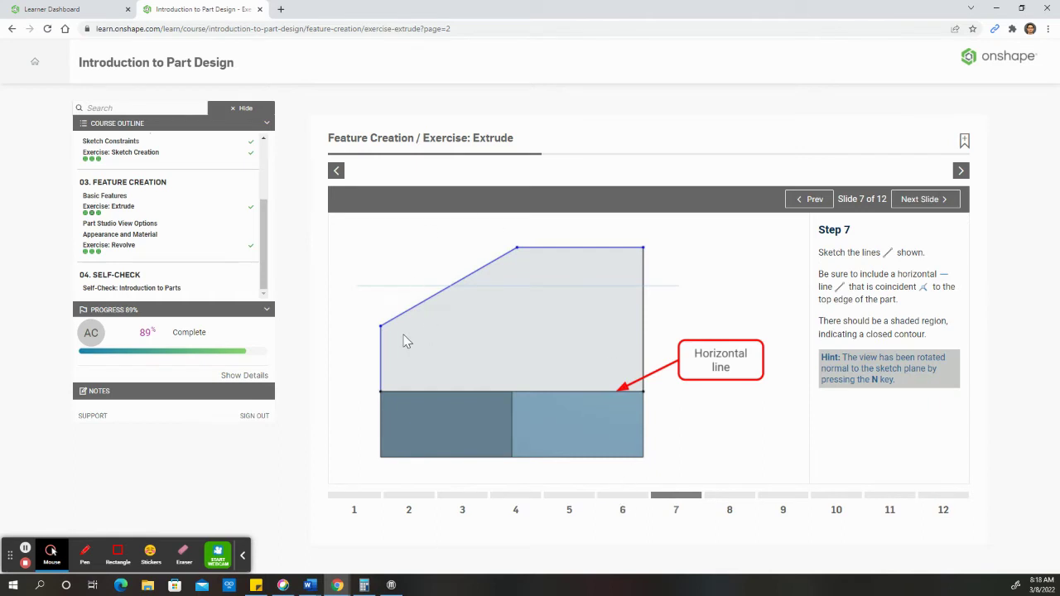
Draw a closed outline up from the top-right corner, sloped, across, and down to the top-left corner
key("alt+Tab")
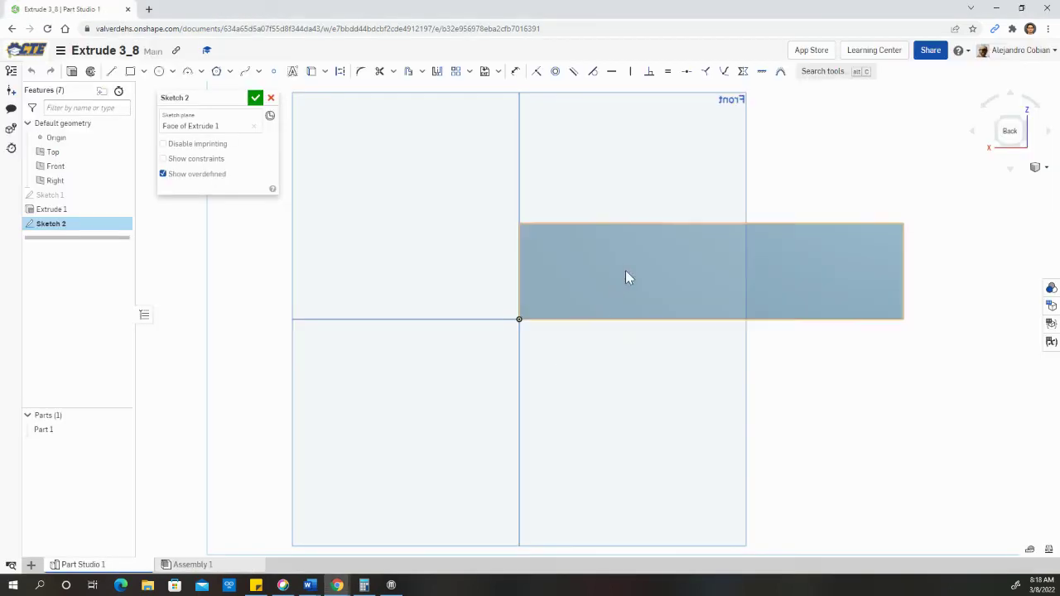
left_click(1000, 129)
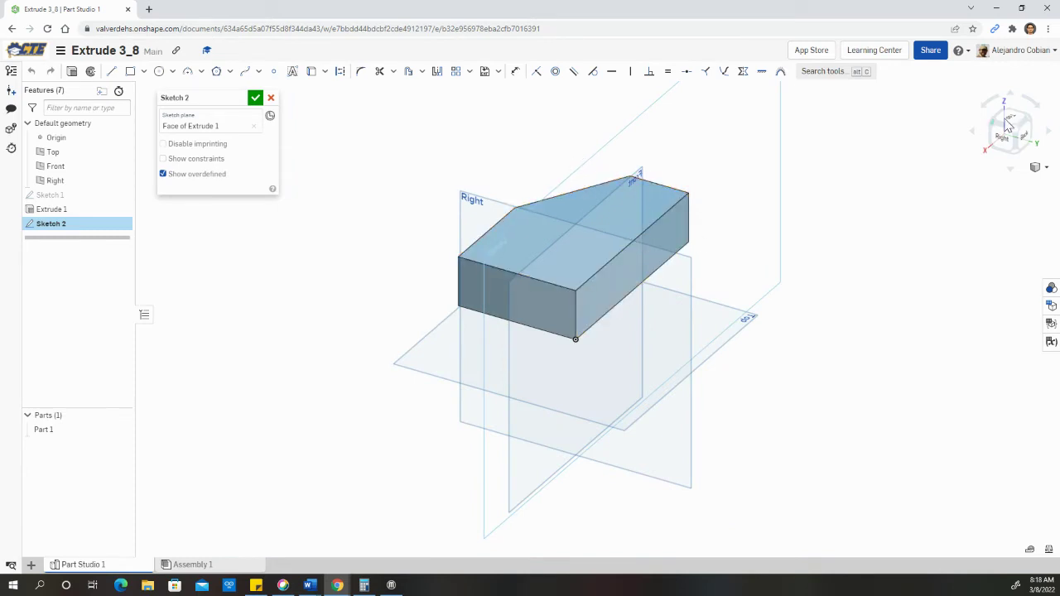
key("n")
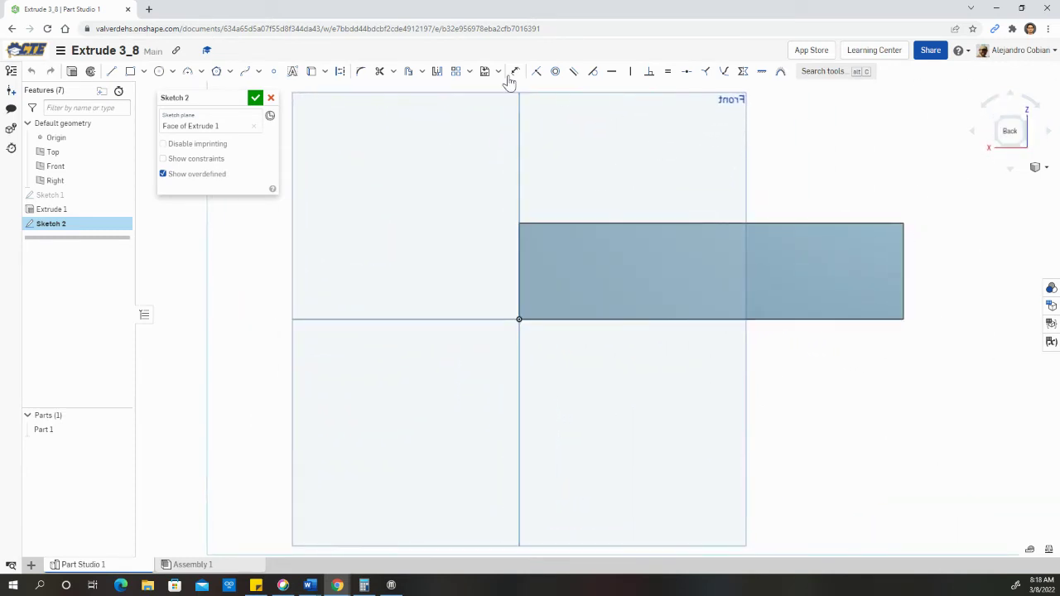
left_click(111, 72)
left_click(902, 222)
left_click(903, 153)
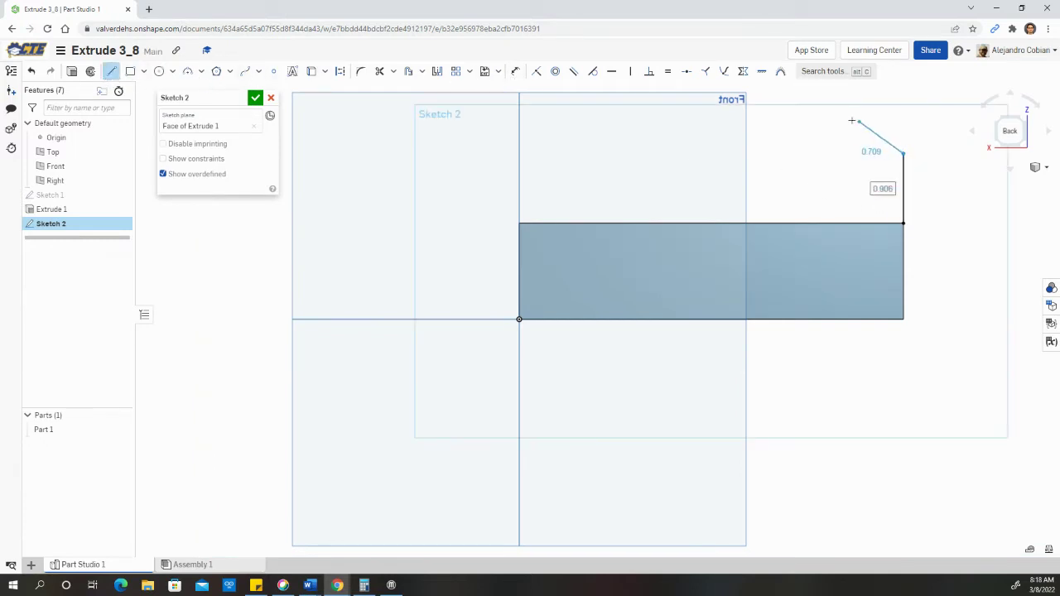
left_click(766, 106)
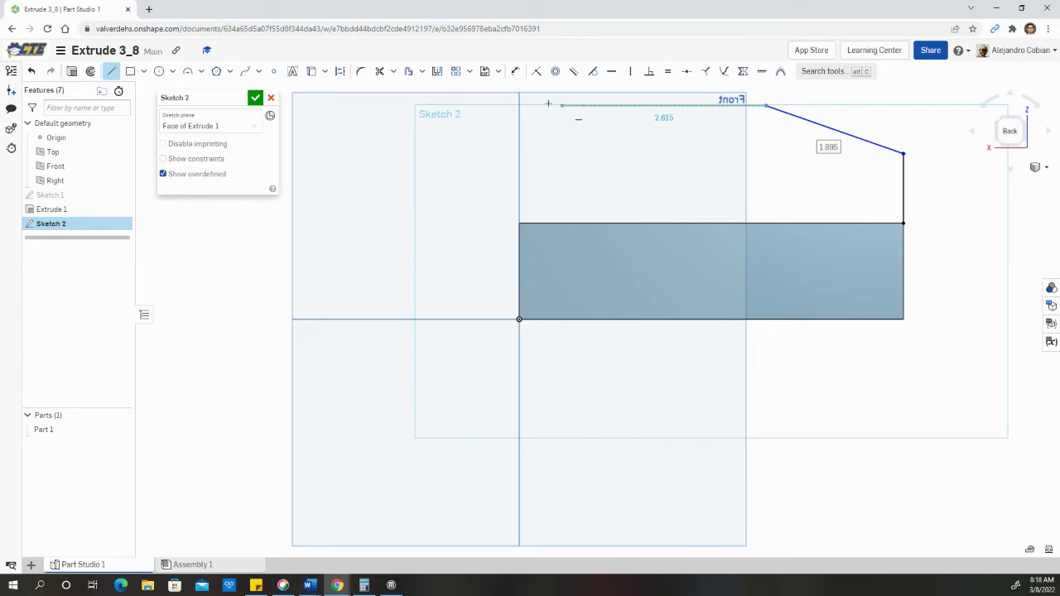
left_click(520, 104)
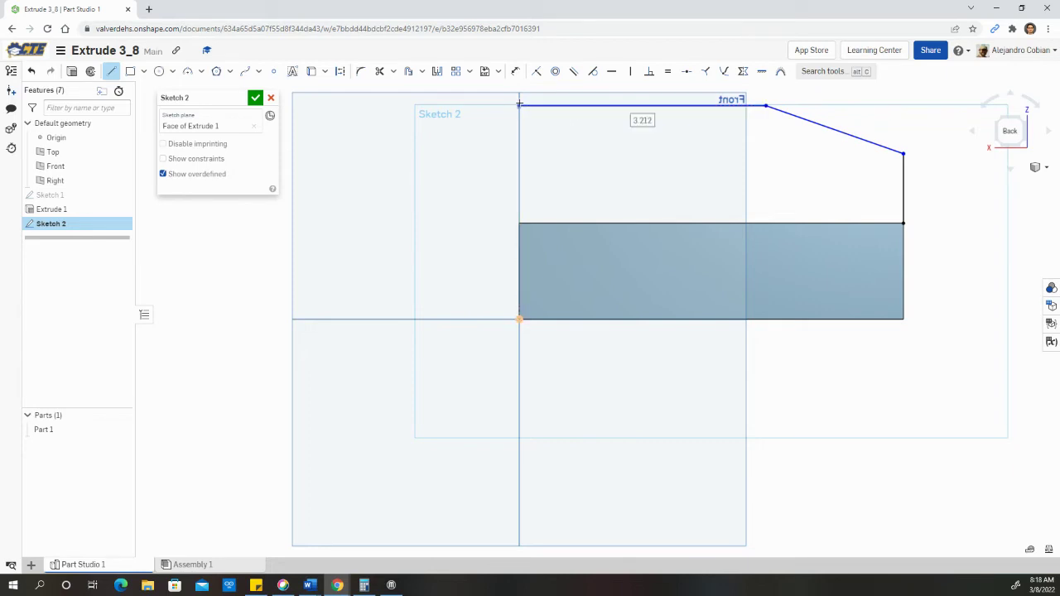
left_click(519, 223)
End the line chain and move the course on to Step 8
key("alt+Tab")
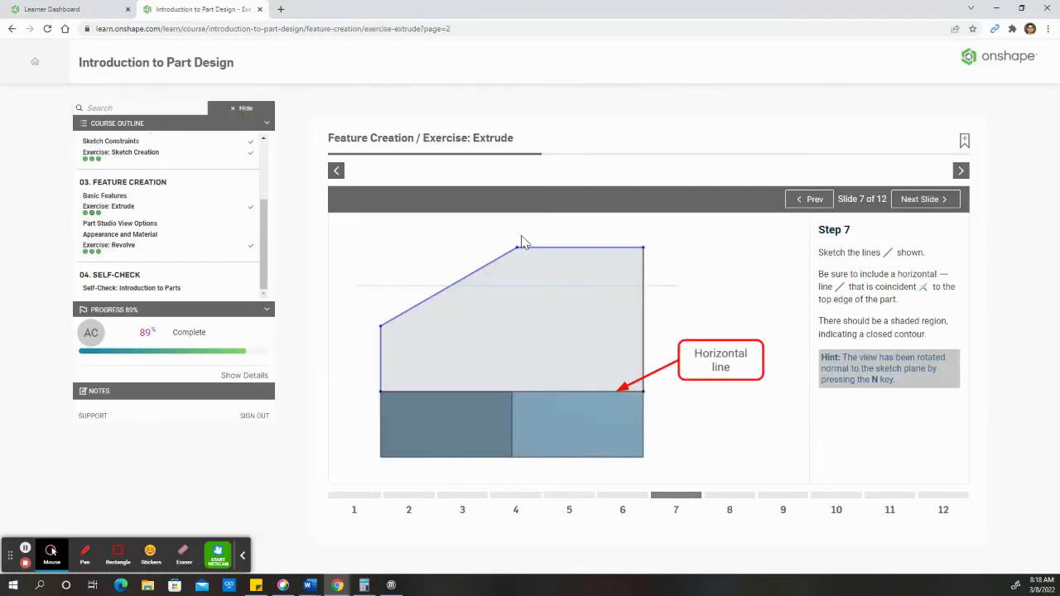
key("alt+Tab")
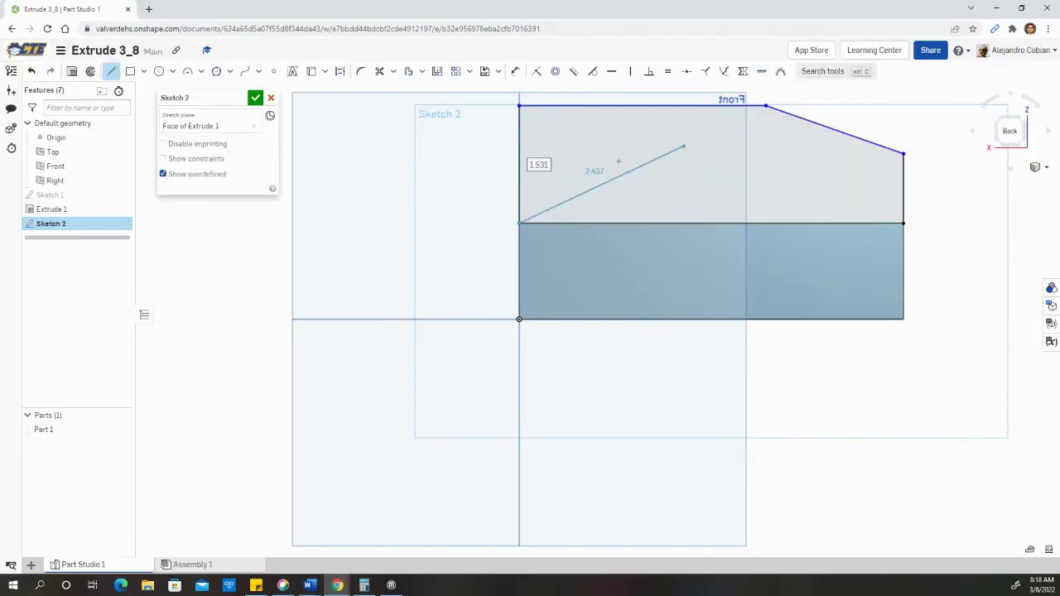
key("Escape")
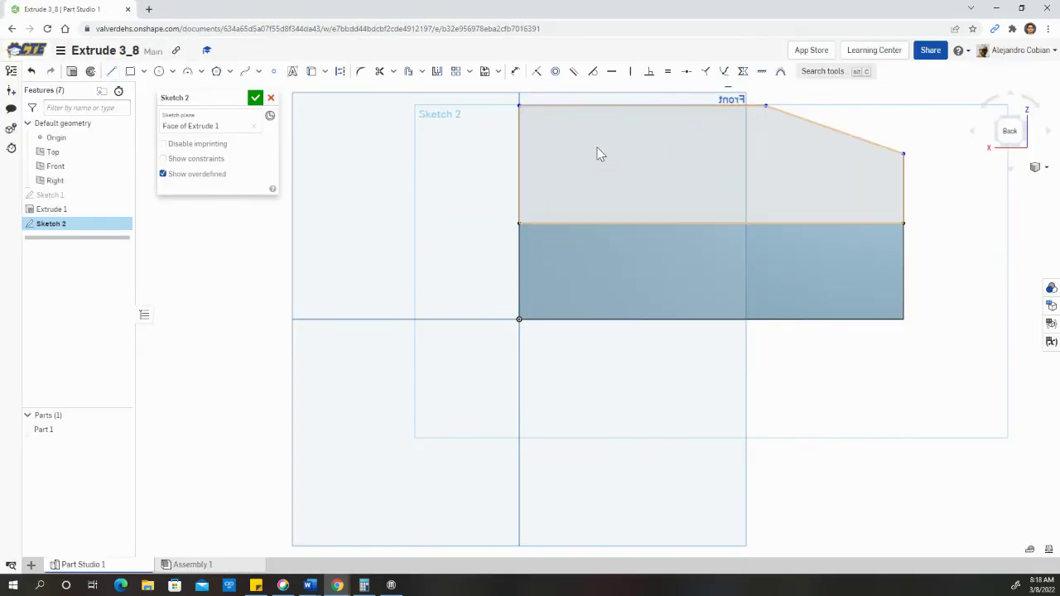
key("alt+Tab")
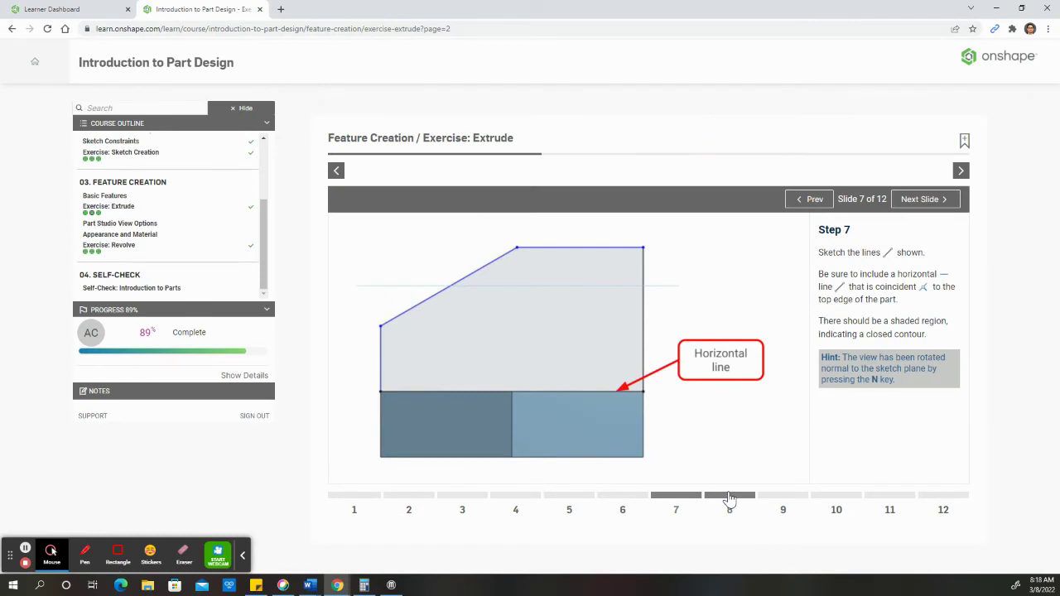
left_click(728, 497)
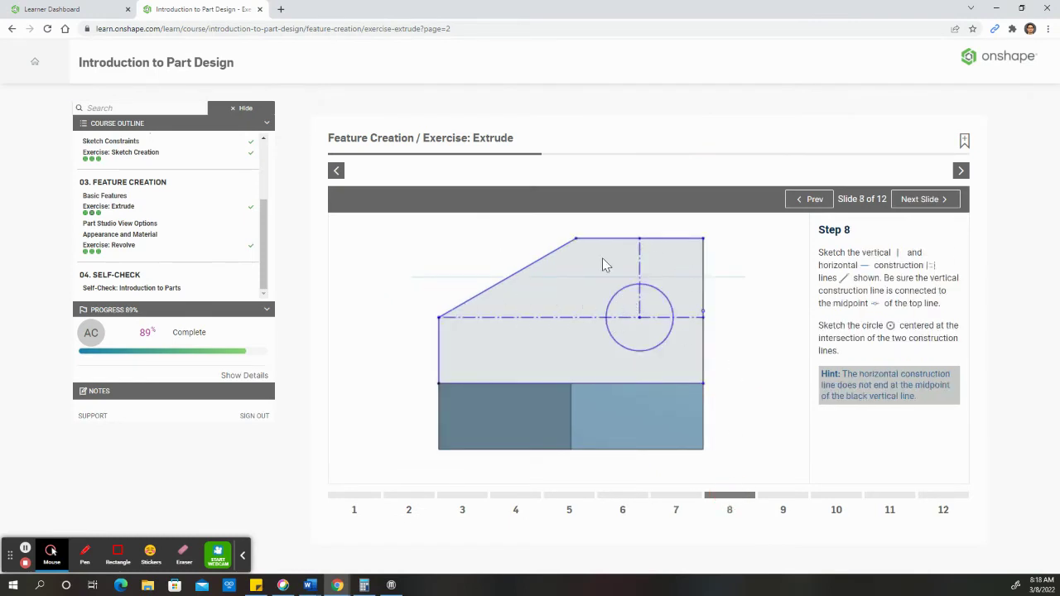
Draw a horizontal line from the sloped edge's lower end to the plate's left edge
key("alt+Tab")
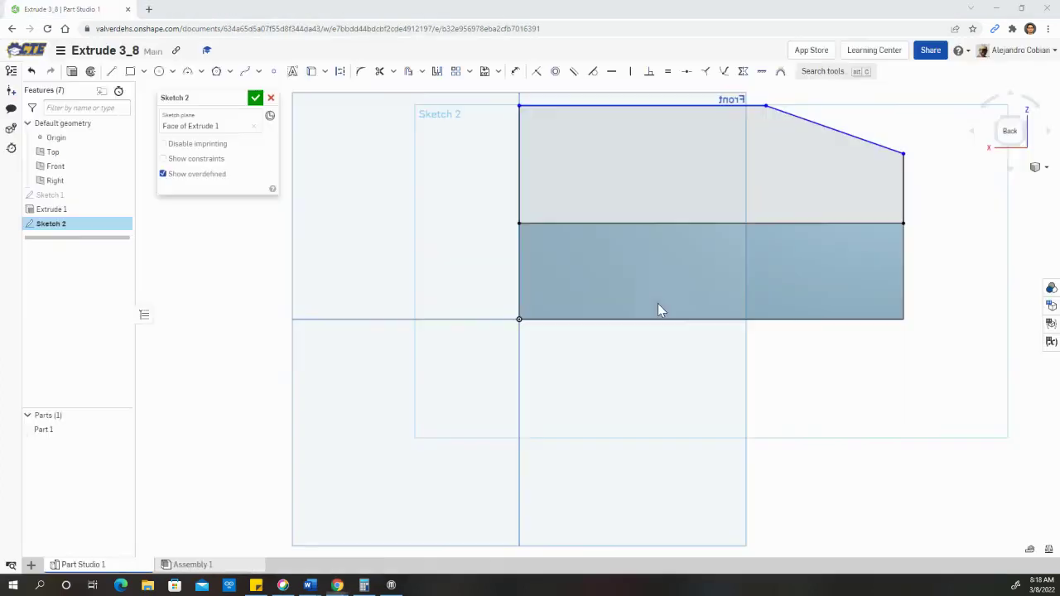
left_click(112, 72)
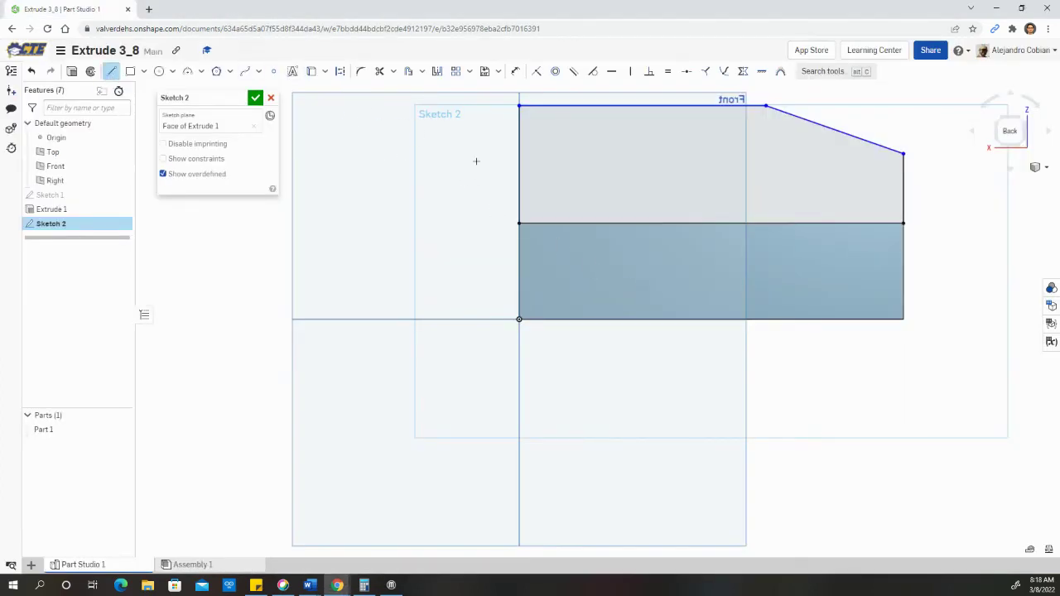
left_click(903, 154)
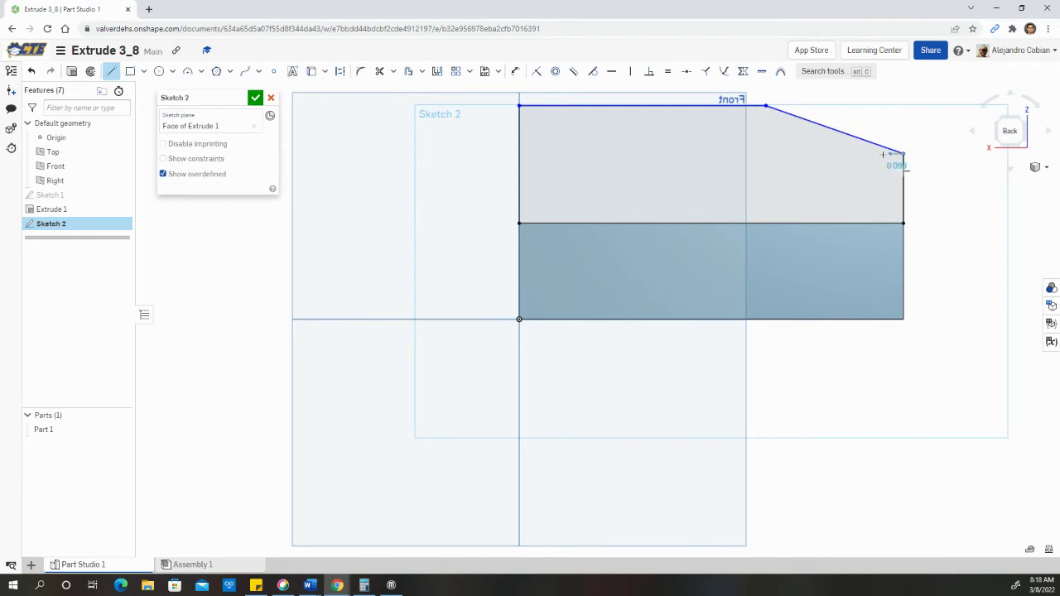
left_click(518, 154)
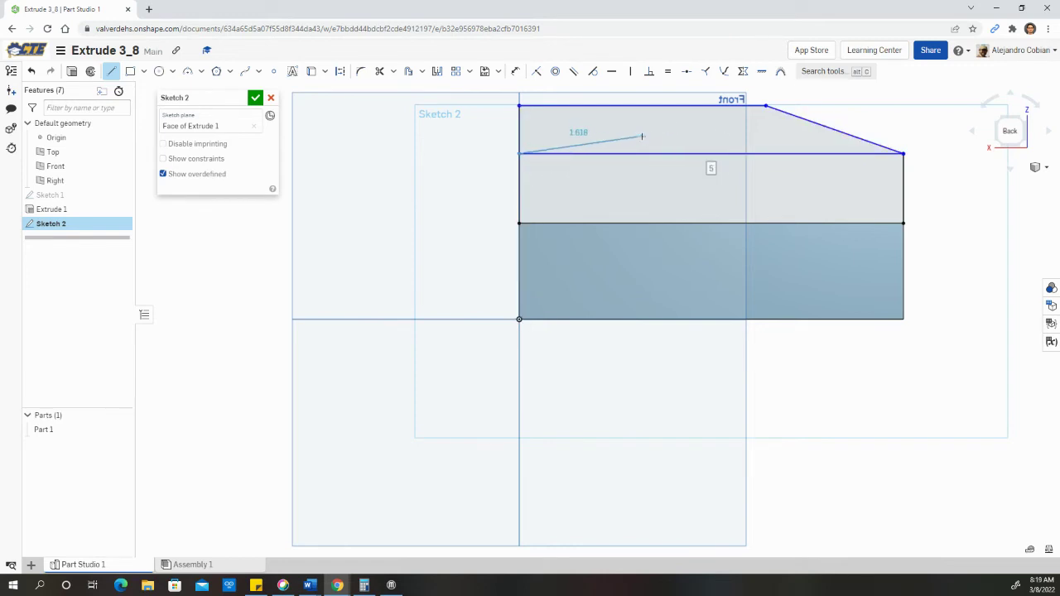
key("Escape")
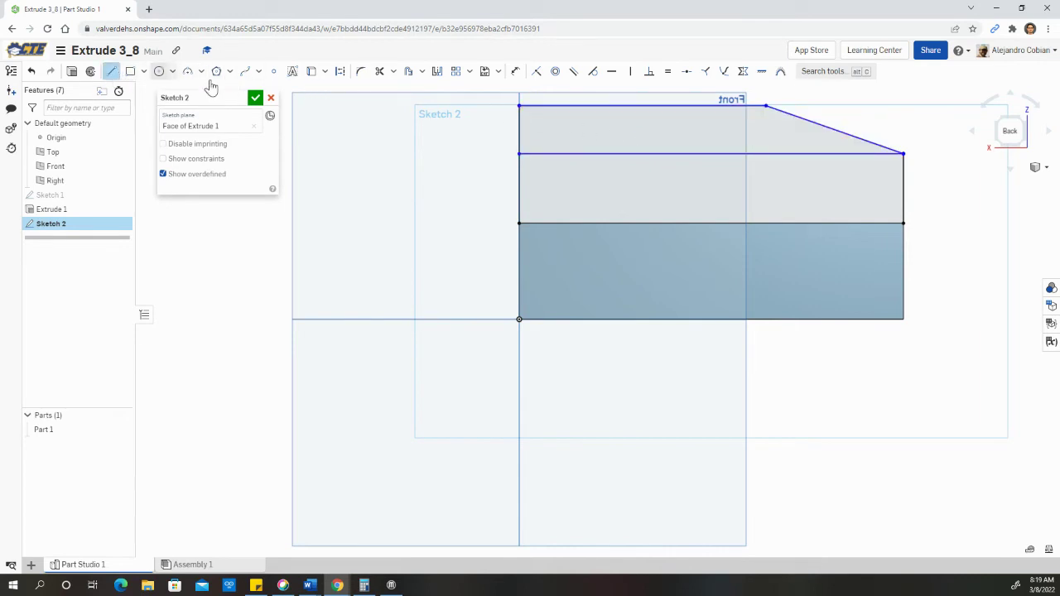
Add a short vertical line from the plate's top edge down to the horizontal line
key("alt+Tab")
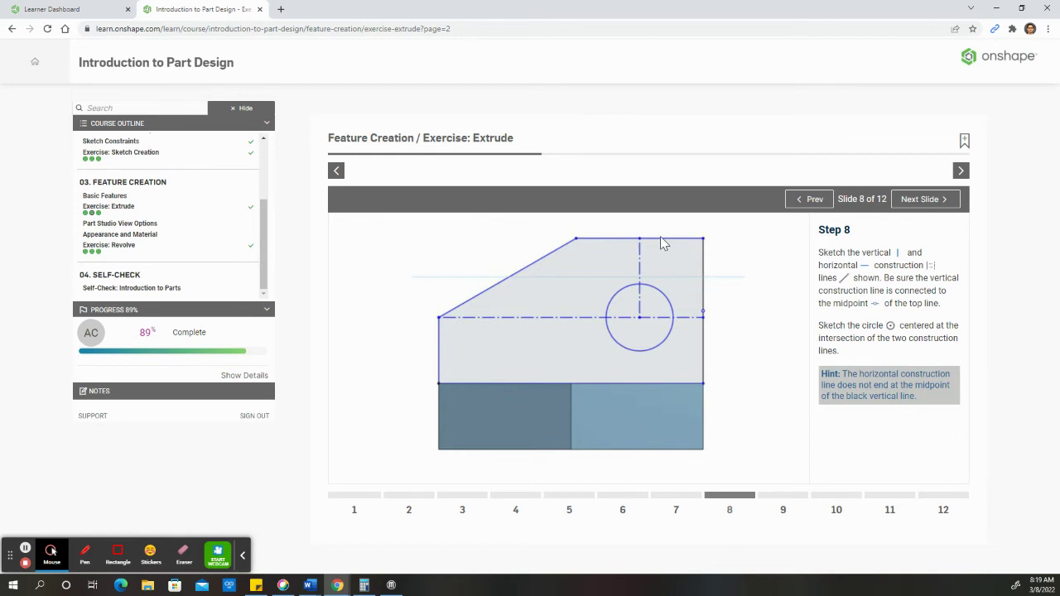
key("alt+Tab")
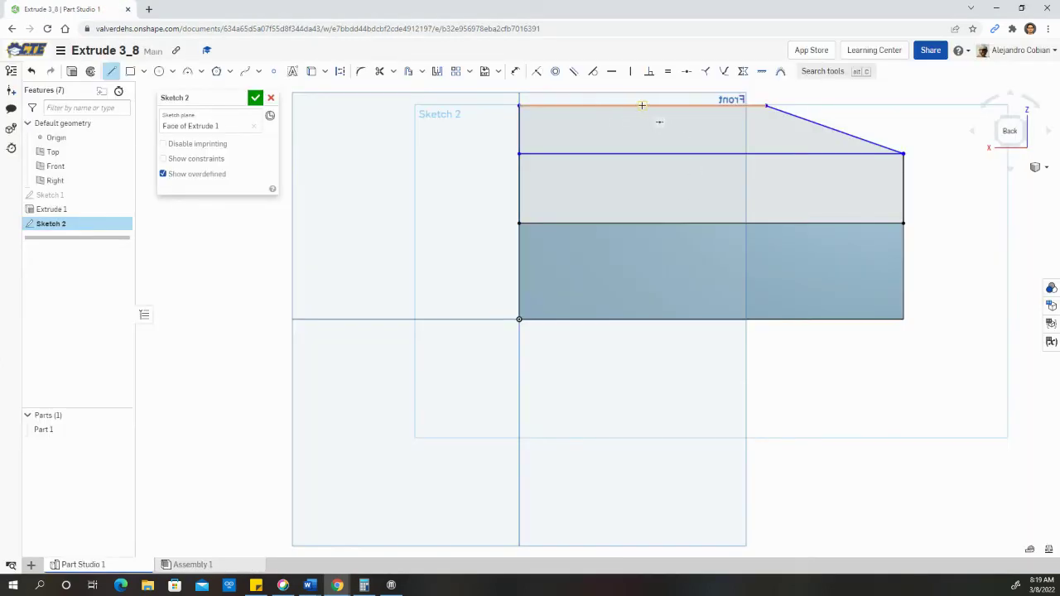
left_click(642, 105)
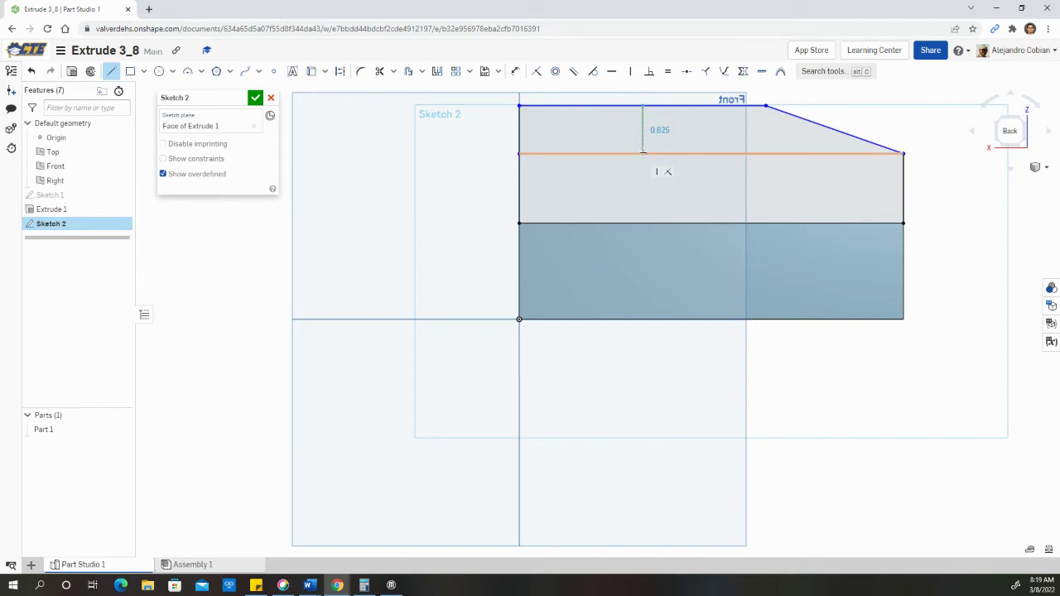
left_click(644, 153)
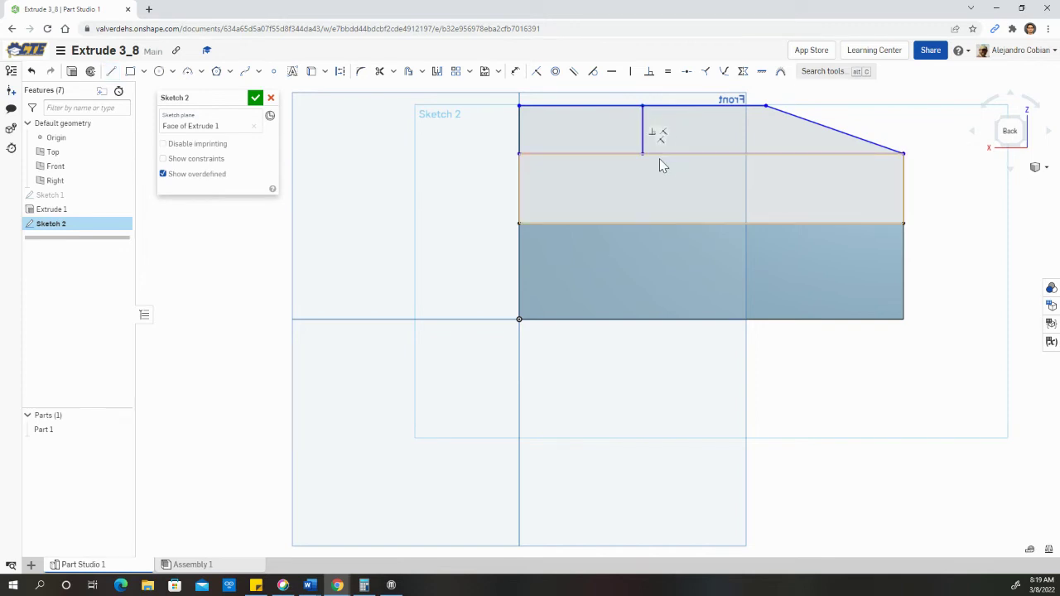
key("alt+Tab")
key("alt+Tab")
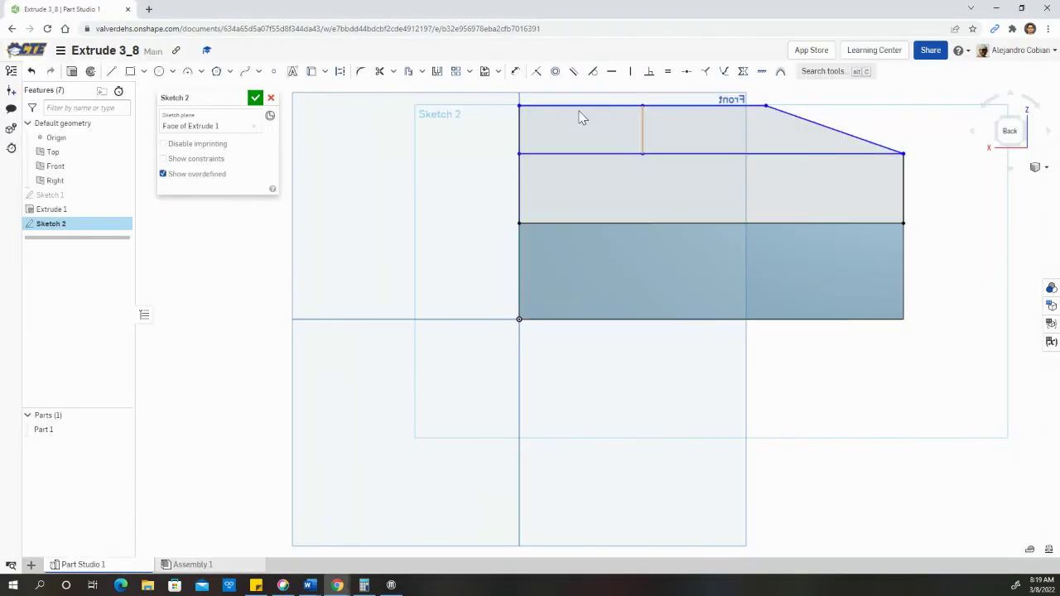
Draw a circle centred where the vertical and horizontal lines intersect
left_click(159, 71)
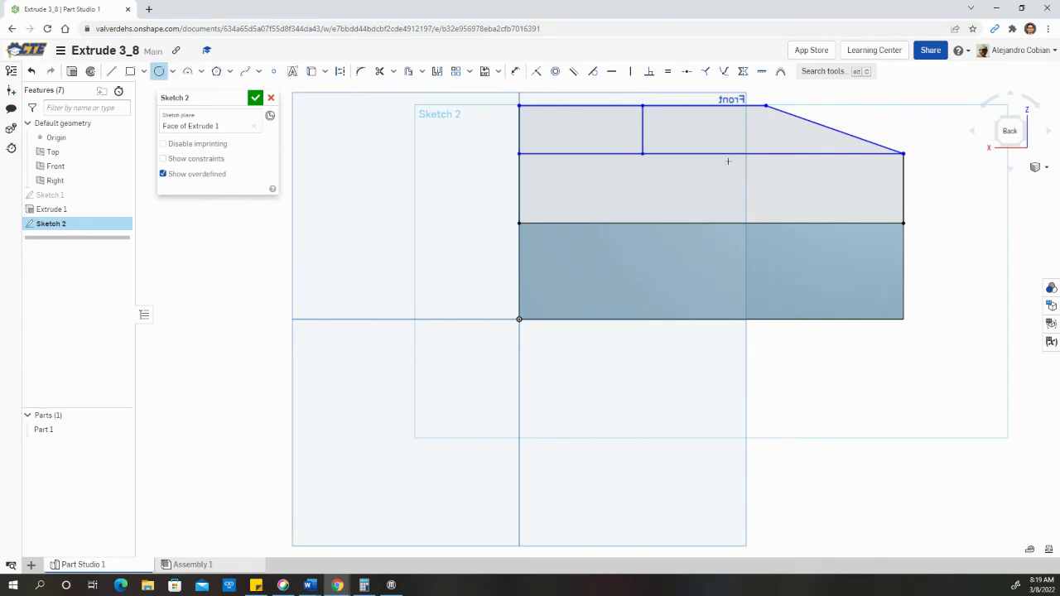
left_click(643, 154)
left_click(660, 171)
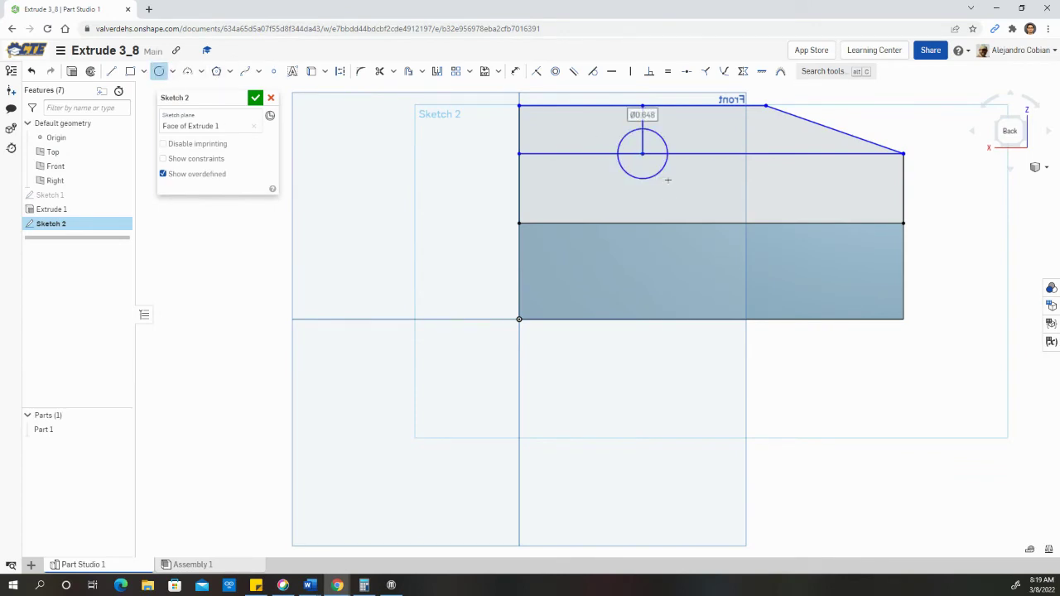
key("Escape")
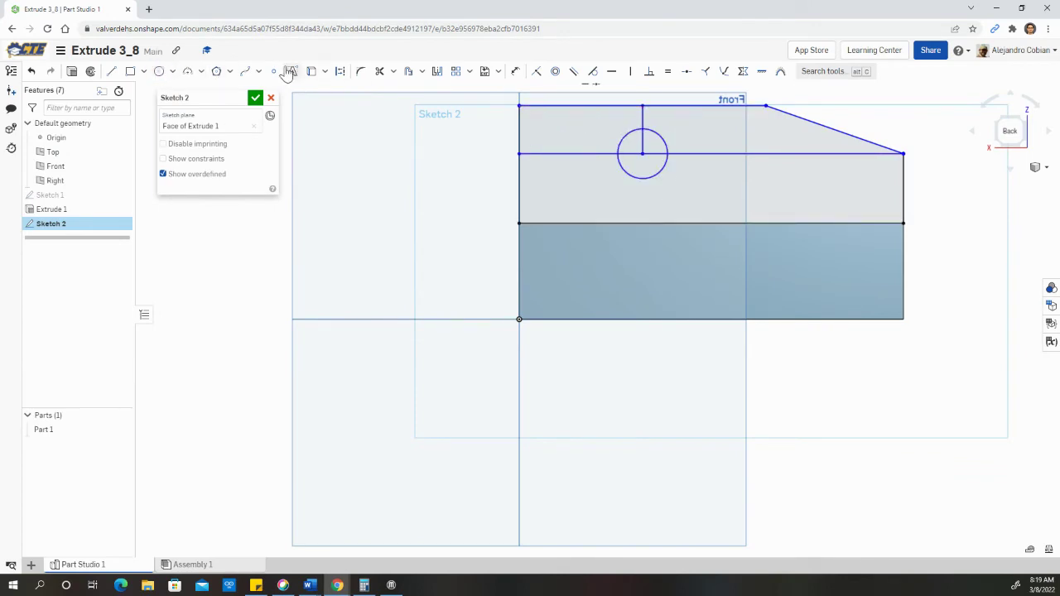
Convert the short vertical line and the long horizontal line into construction lines
left_click(643, 130)
left_click(596, 154)
left_click(594, 155)
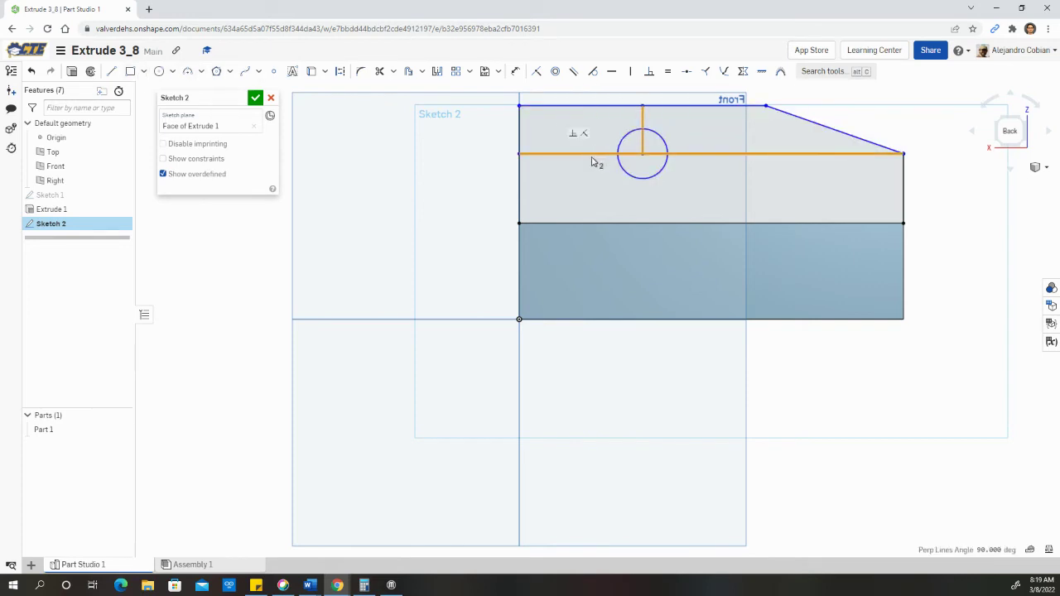
left_click(341, 73)
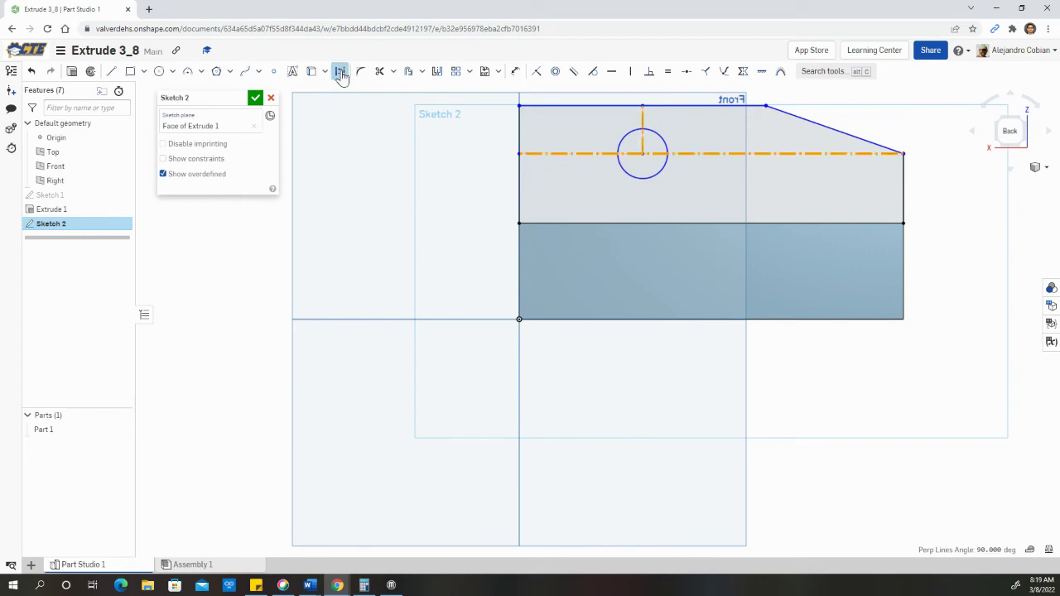
left_click(248, 296)
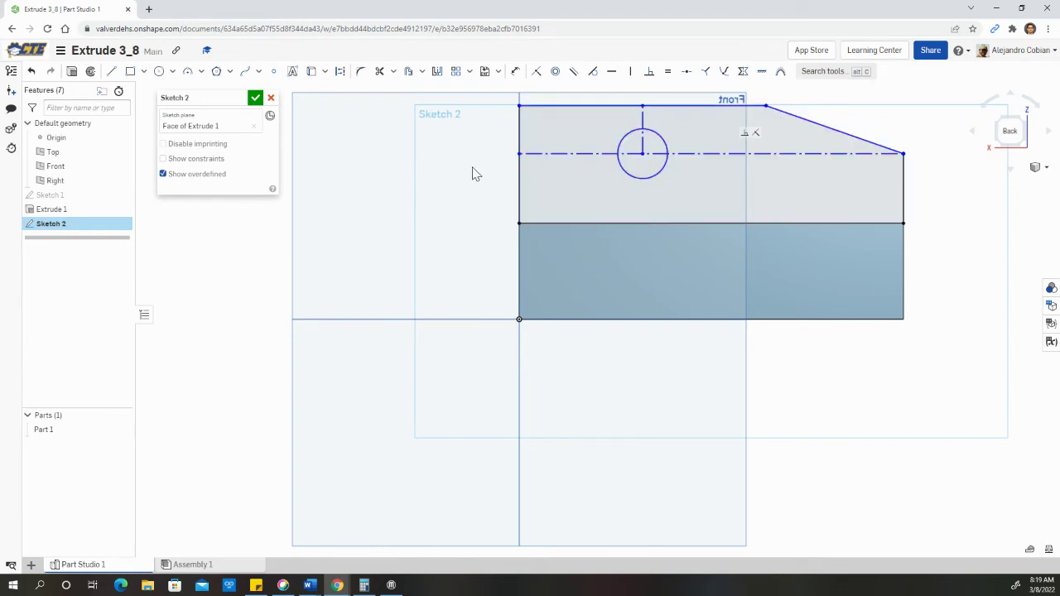
key("alt+Tab")
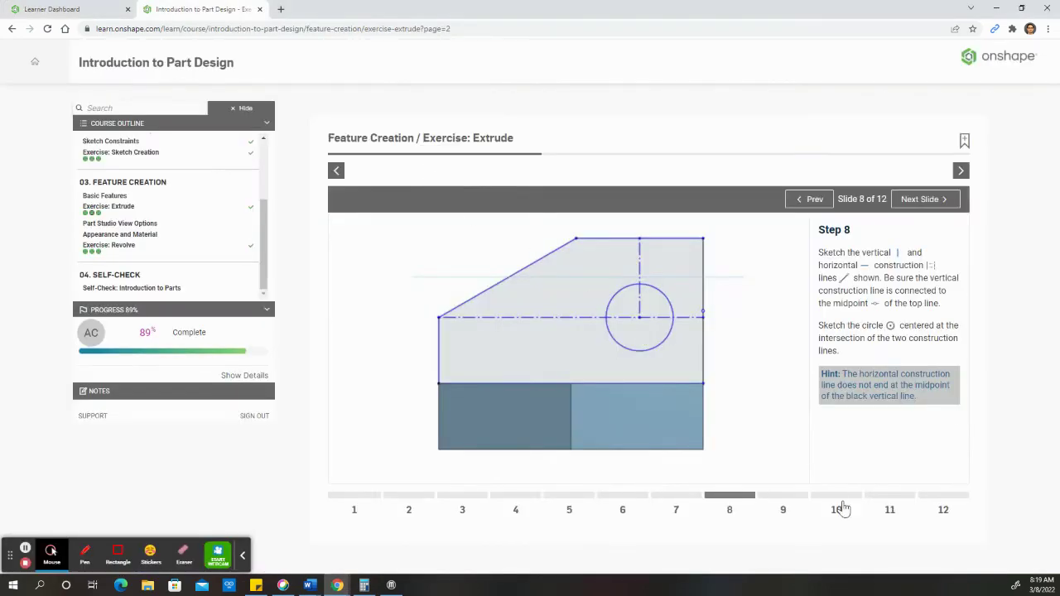
Check the Step 9 slide, show the sketch's constraints, then leave the sketch, discarding it
left_click(793, 500)
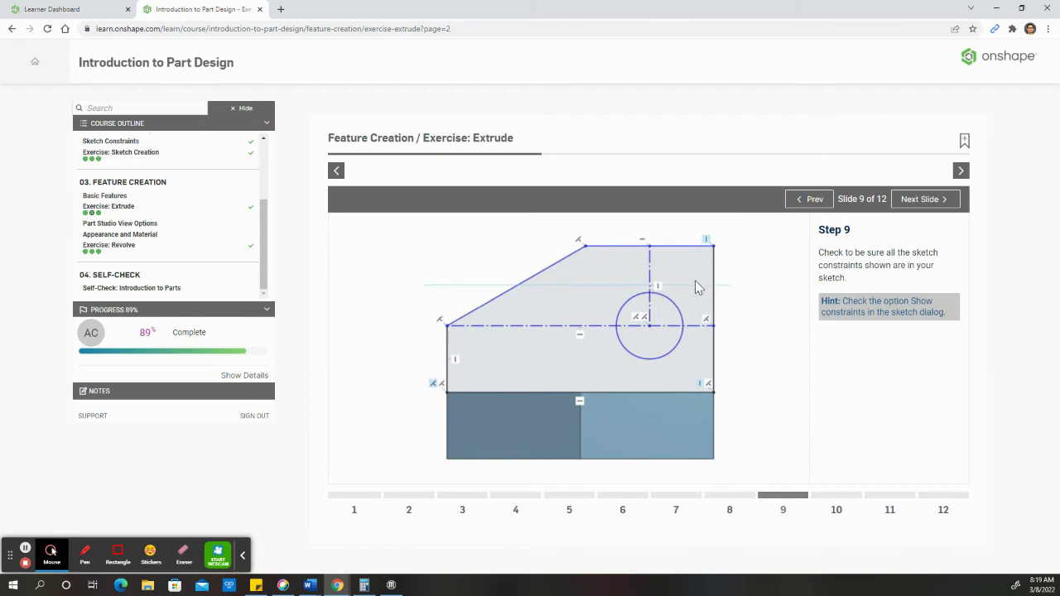
key("alt+Tab")
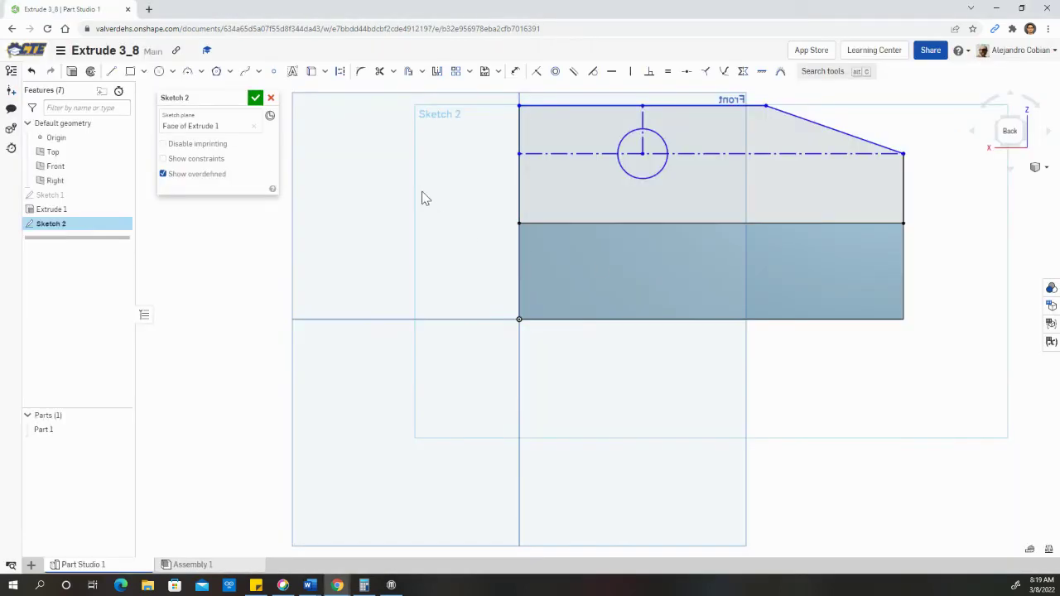
left_click(164, 158)
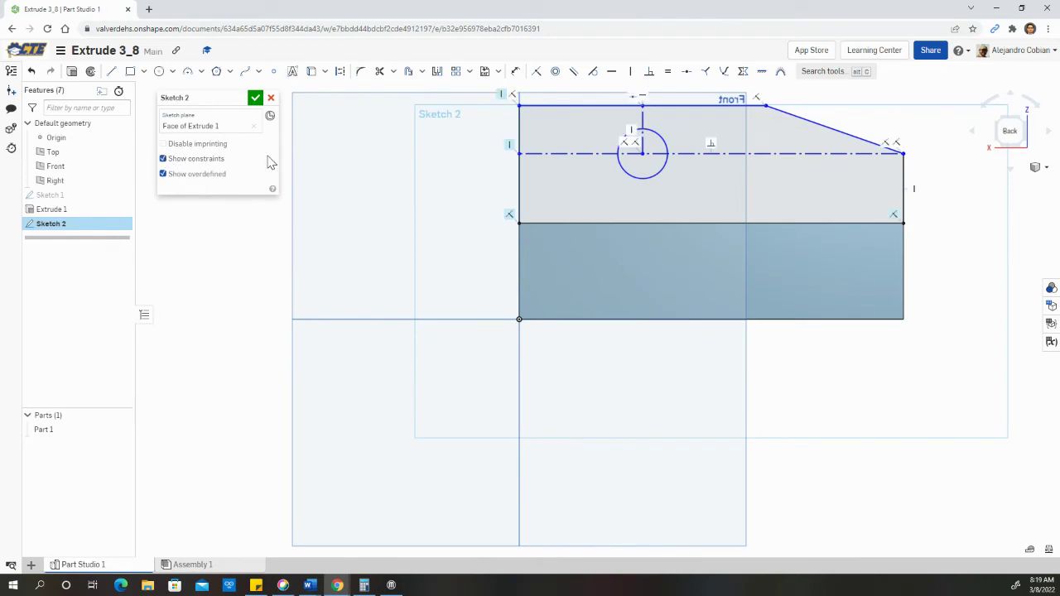
left_click(271, 97)
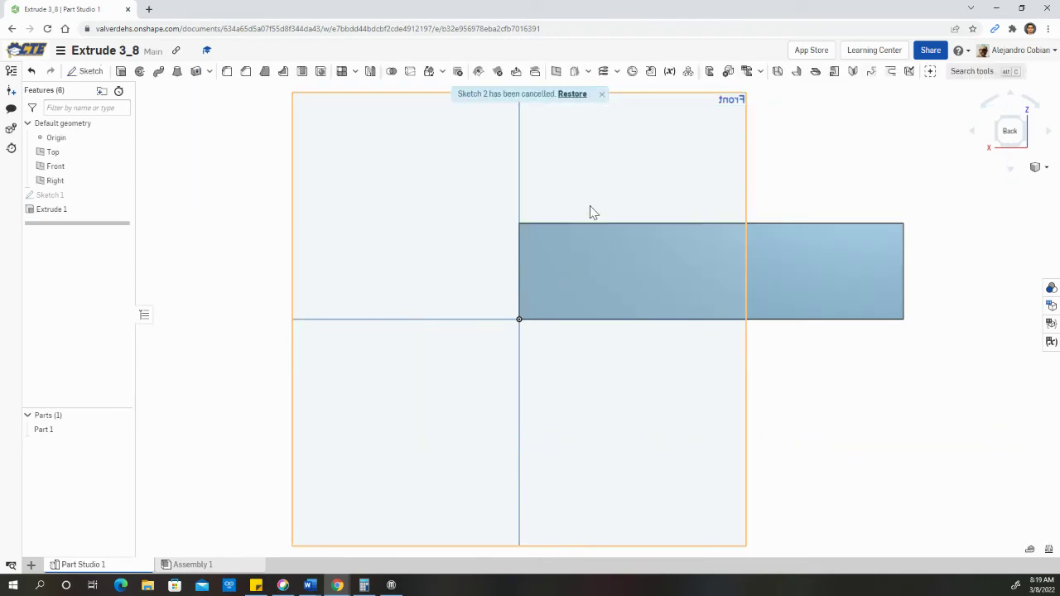
Restore the cancelled Sketch 2, reopen it for editing and show constraints again
left_click(569, 95)
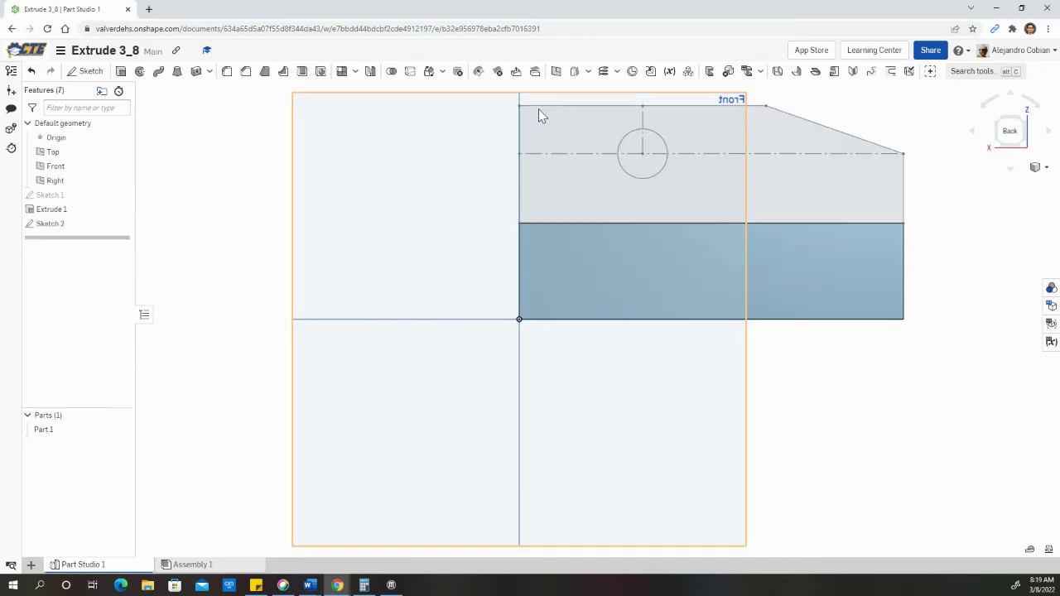
right_click(84, 228)
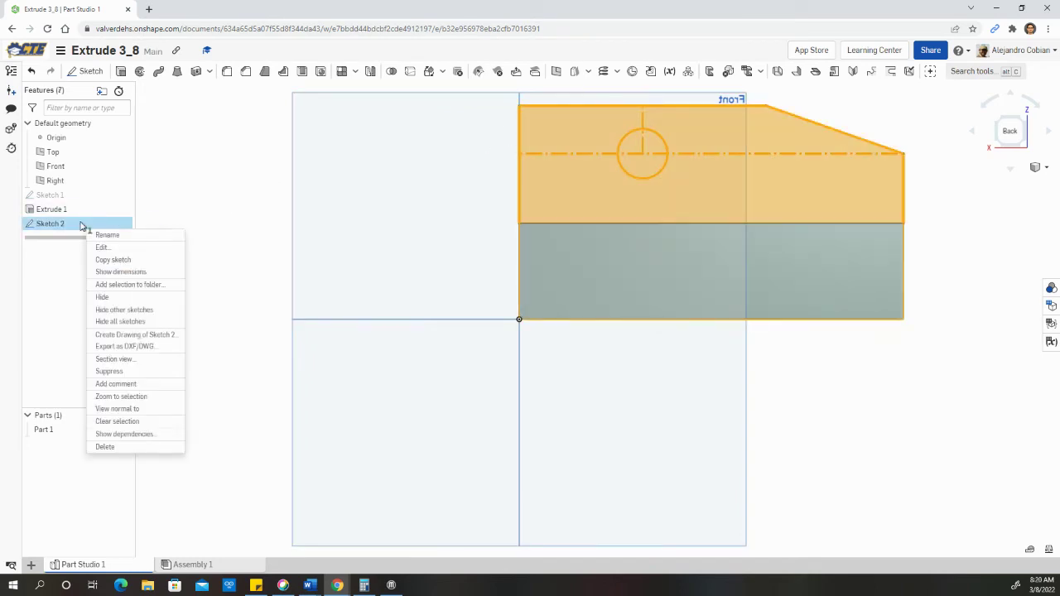
left_click(101, 247)
left_click(174, 158)
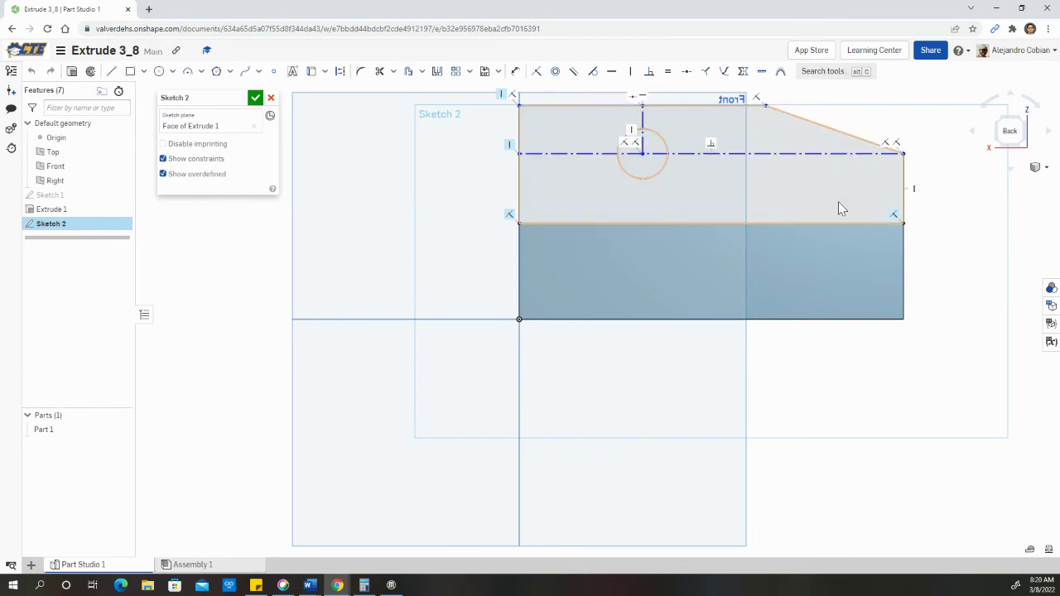
Advance the course to the Step 10 slide
key("alt+Tab")
key("alt+Tab")
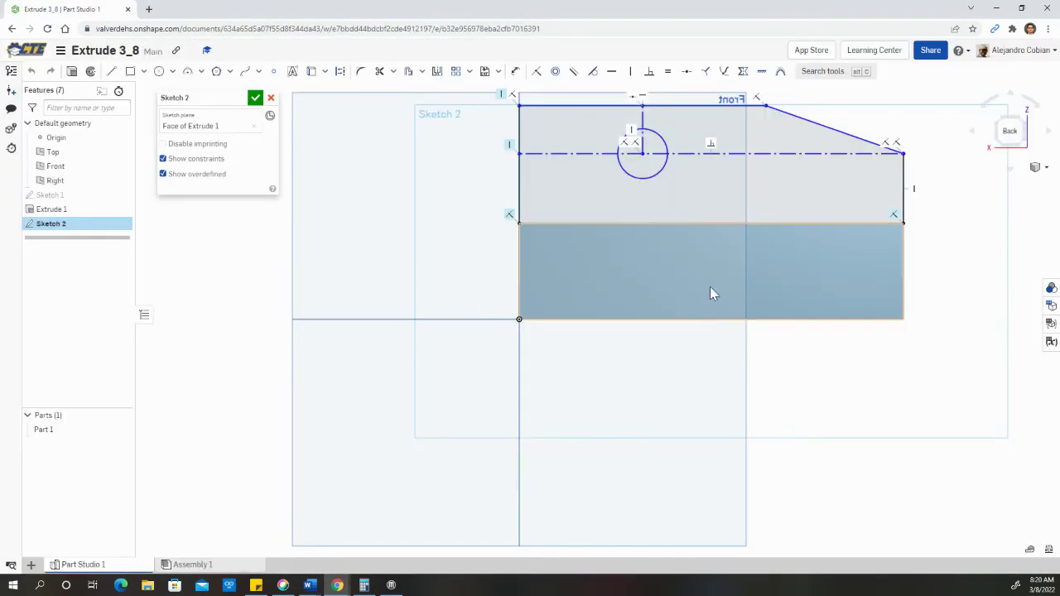
key("alt+Tab")
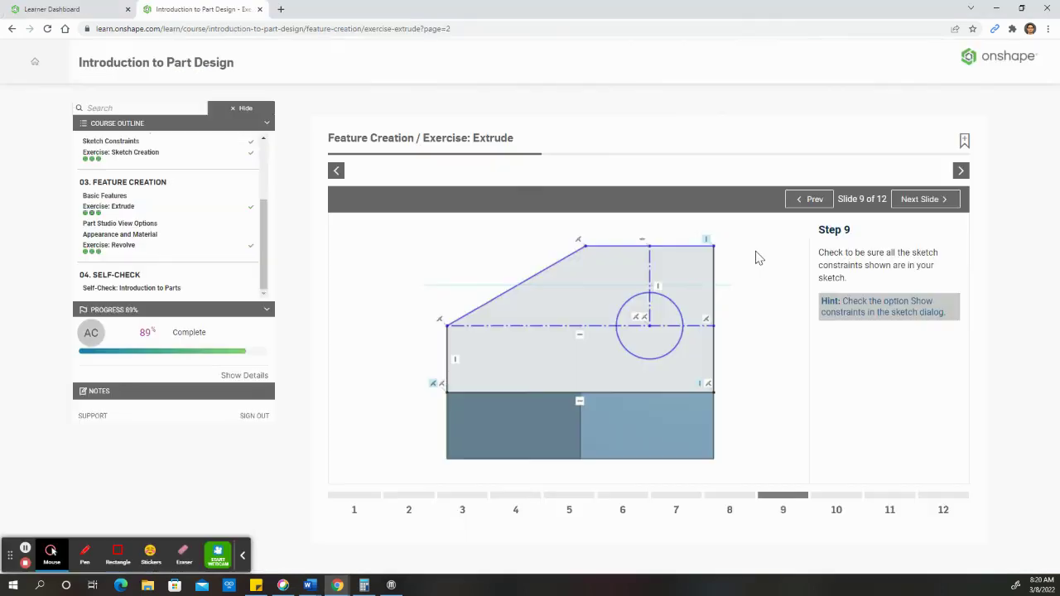
left_click(838, 499)
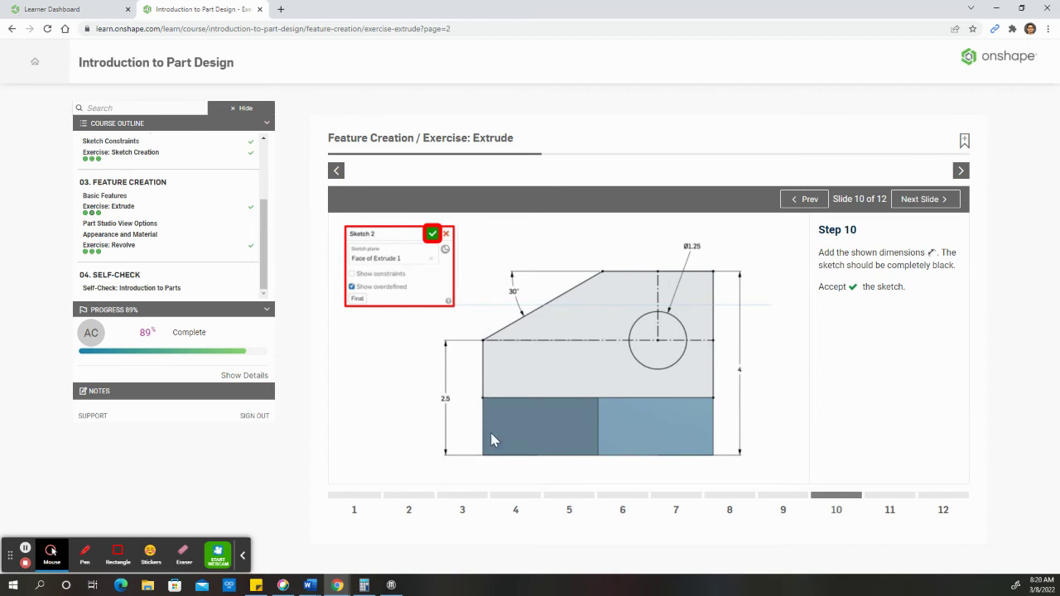
Dimension the height of the sketch's right side to 2.5 in
key("alt+Tab")
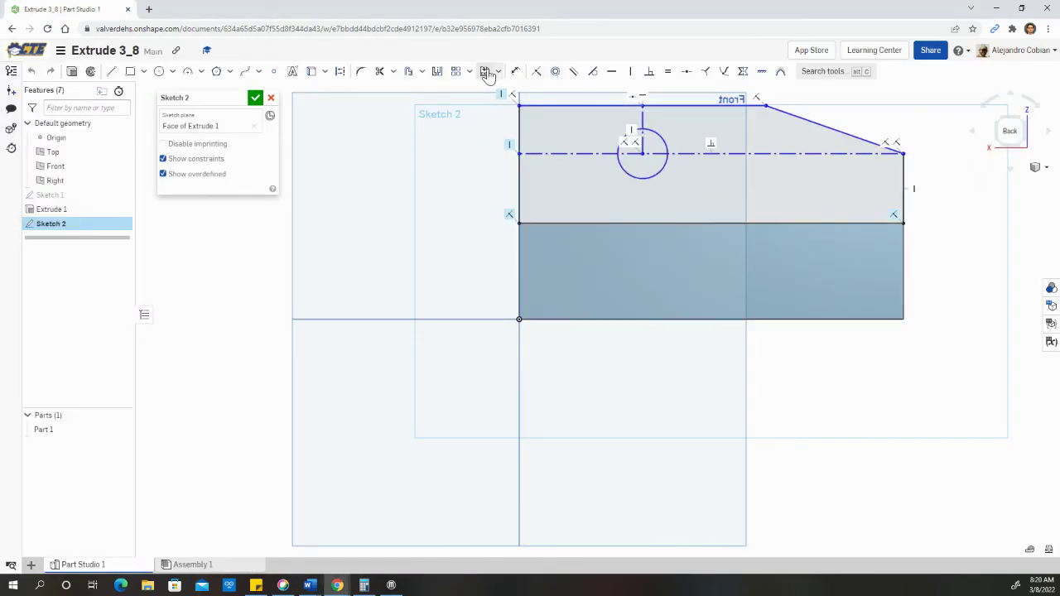
scroll(749, 214, "down", 1)
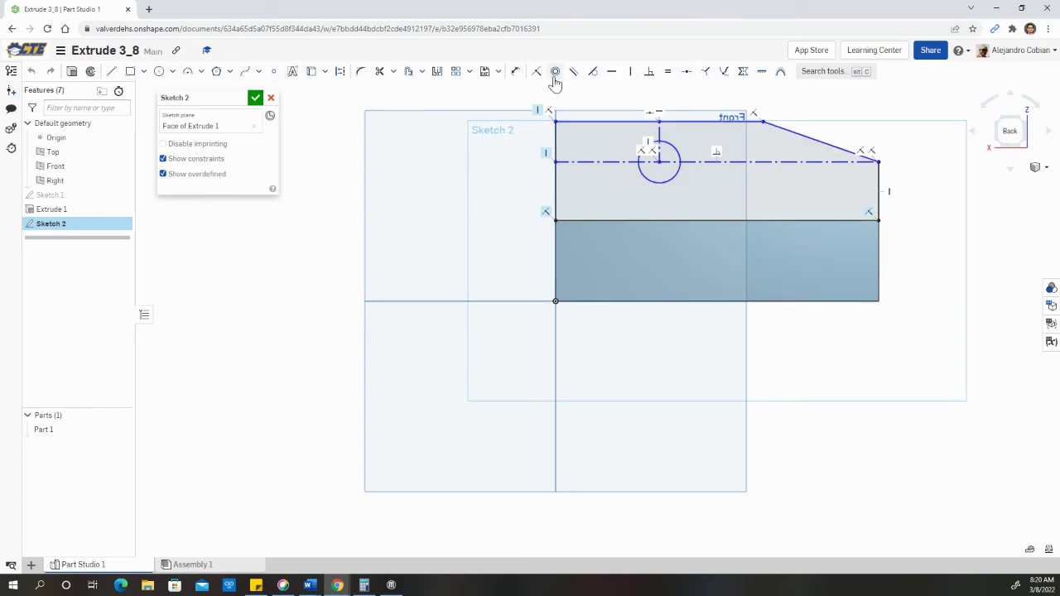
left_click(515, 72)
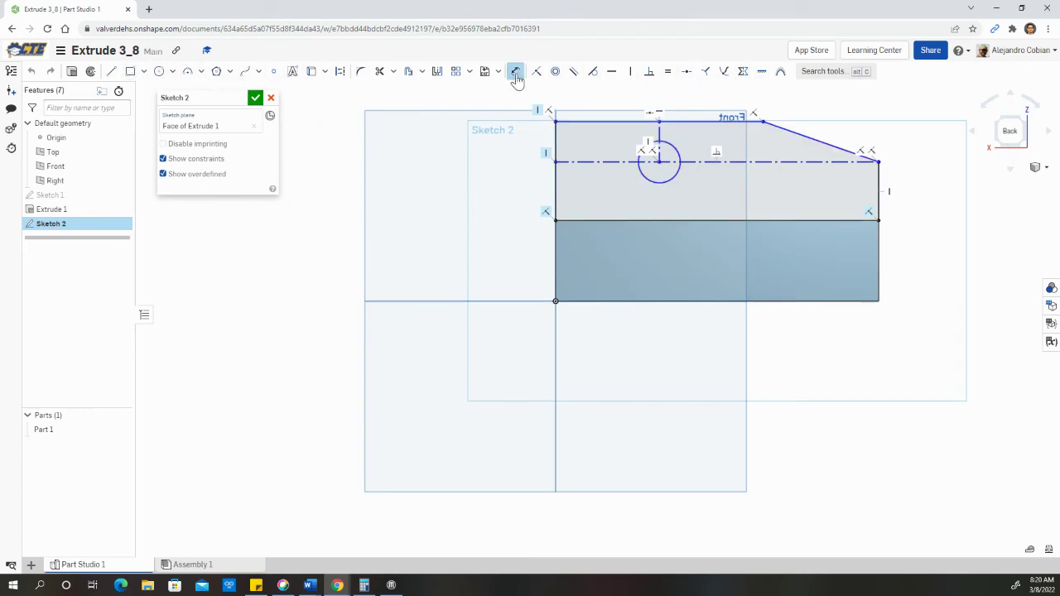
left_click(879, 302)
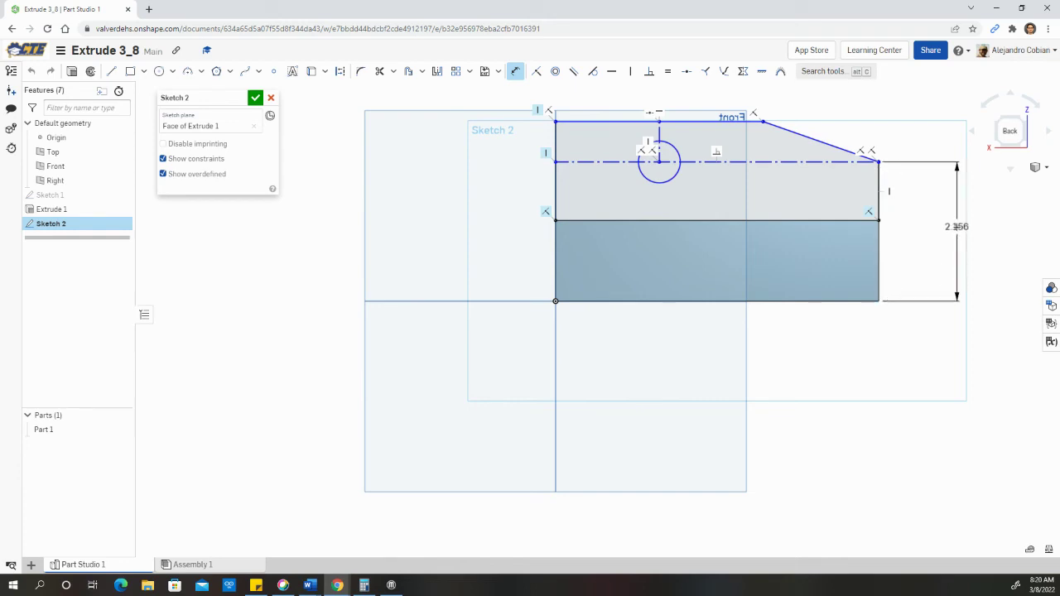
left_click(958, 228)
type("2.5")
key("Return")
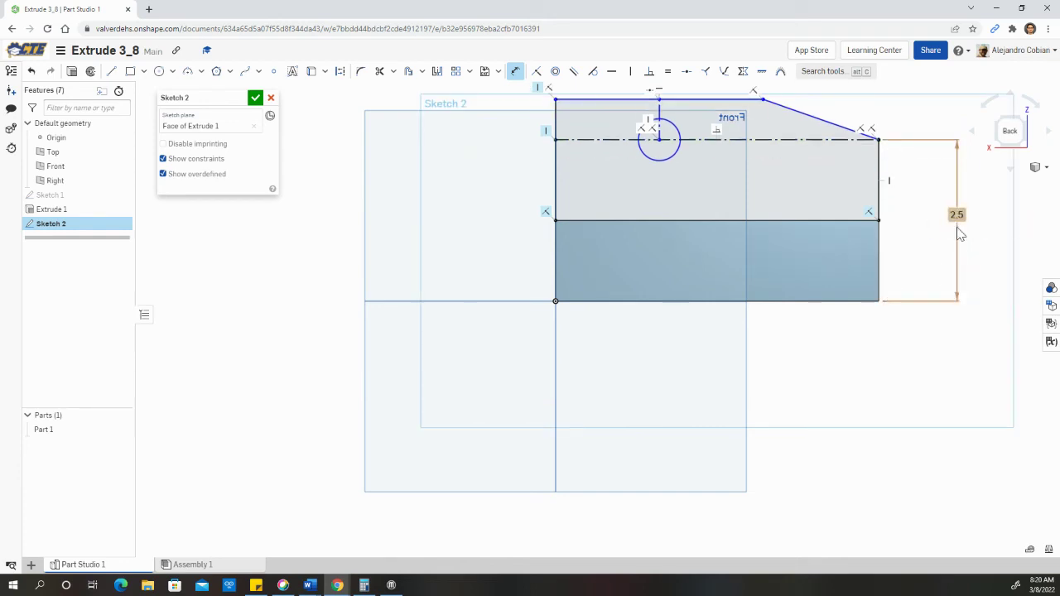
Dimension the height of the sketch's left side to 4 in
key("alt+Tab")
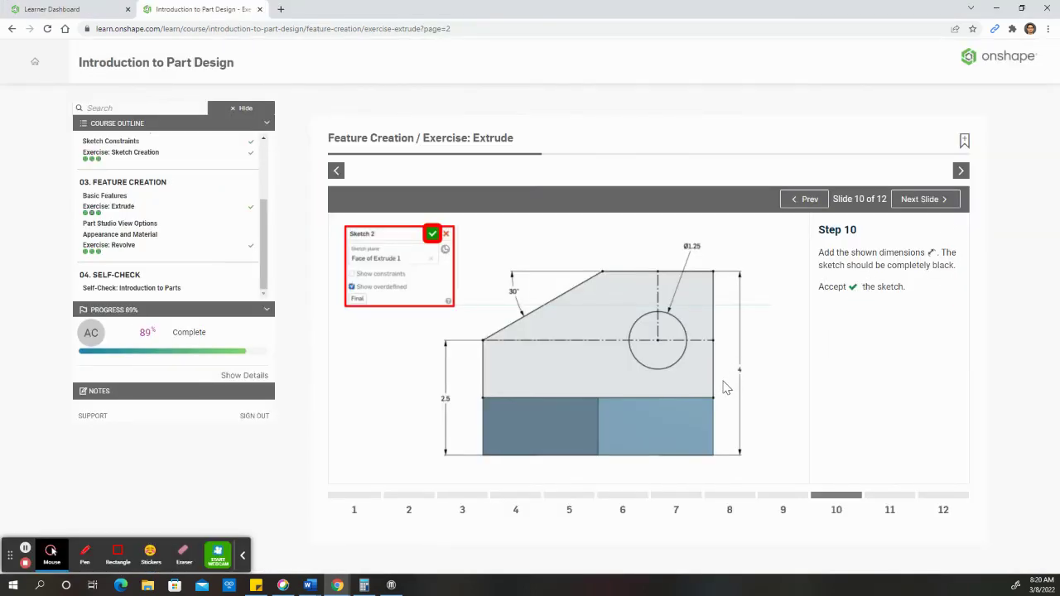
key("alt+Tab")
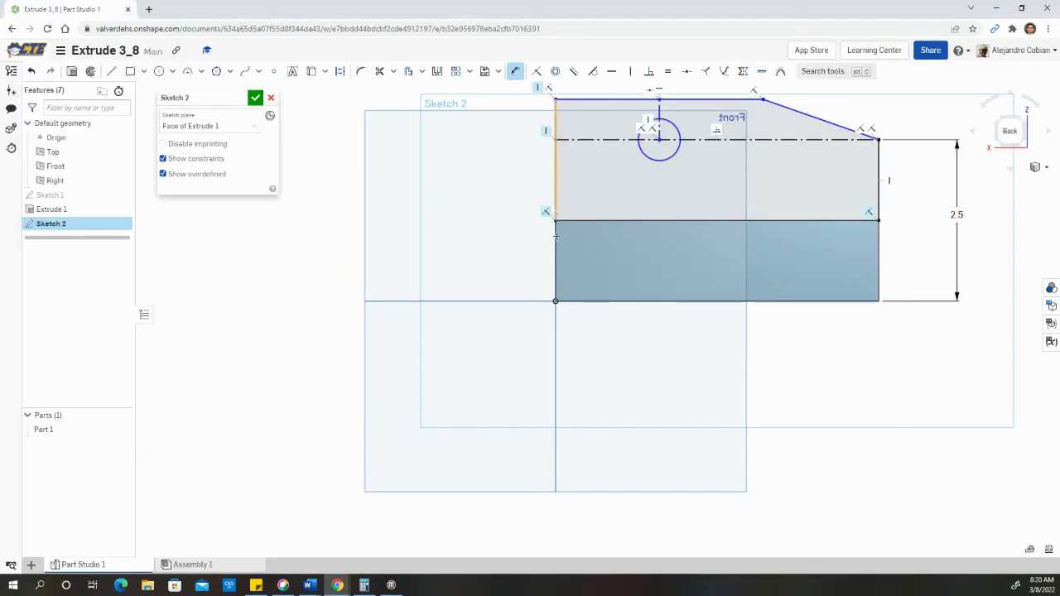
left_click(554, 292)
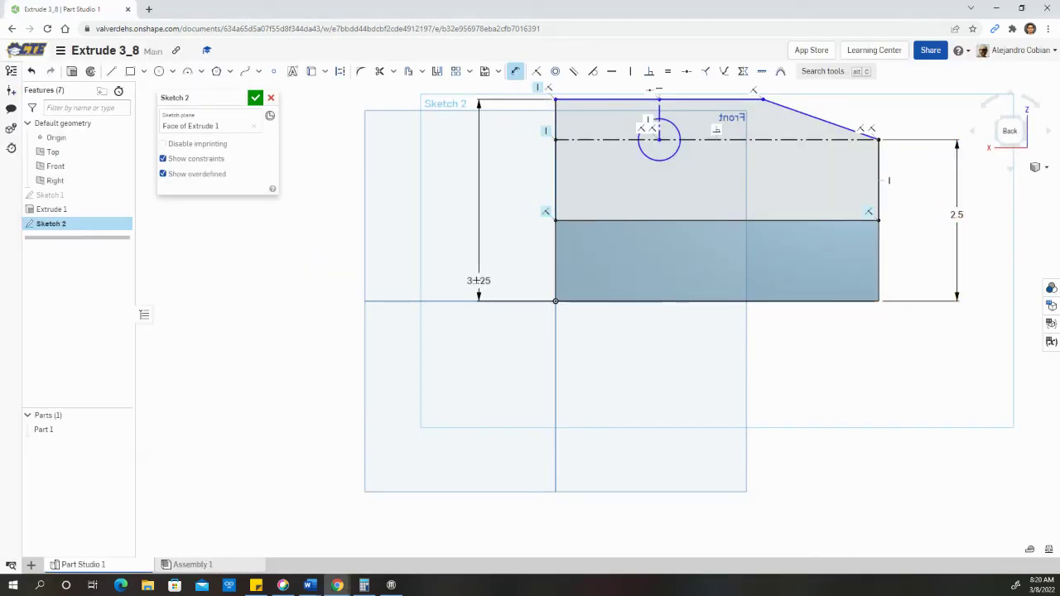
left_click(461, 224)
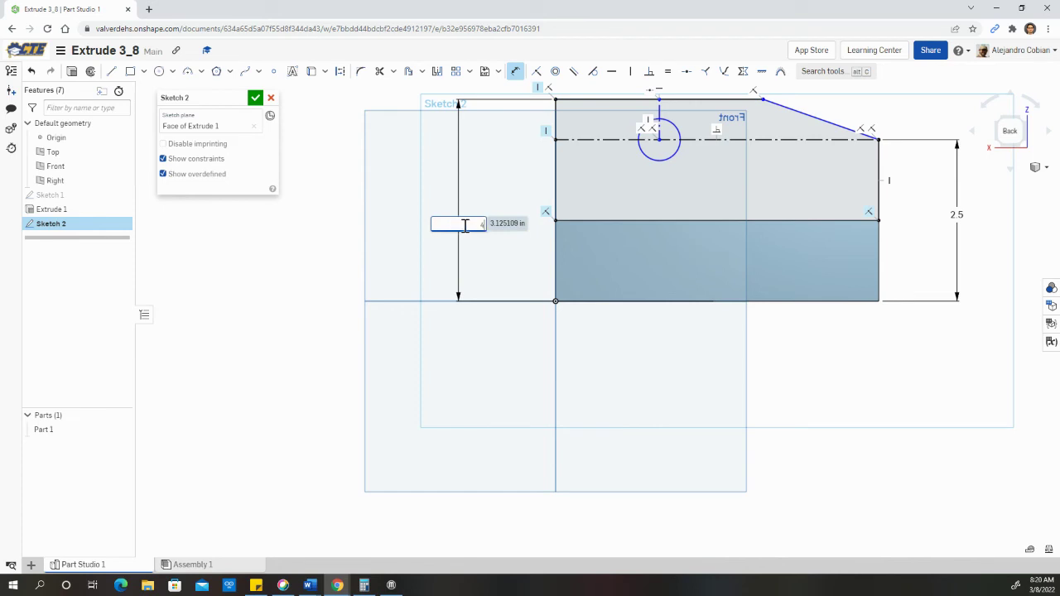
type("4")
key("Return")
Dimension the chamfer angle between the top edge and slanted edge to 30°
scroll(754, 216, "down", 2)
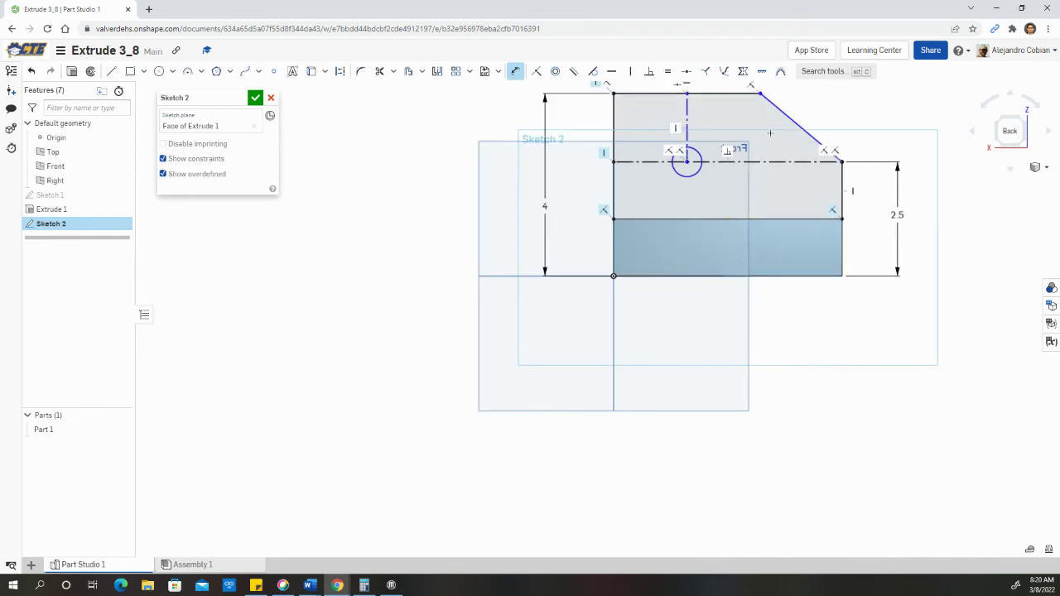
scroll(770, 133, "down", 2)
left_click(1024, 109)
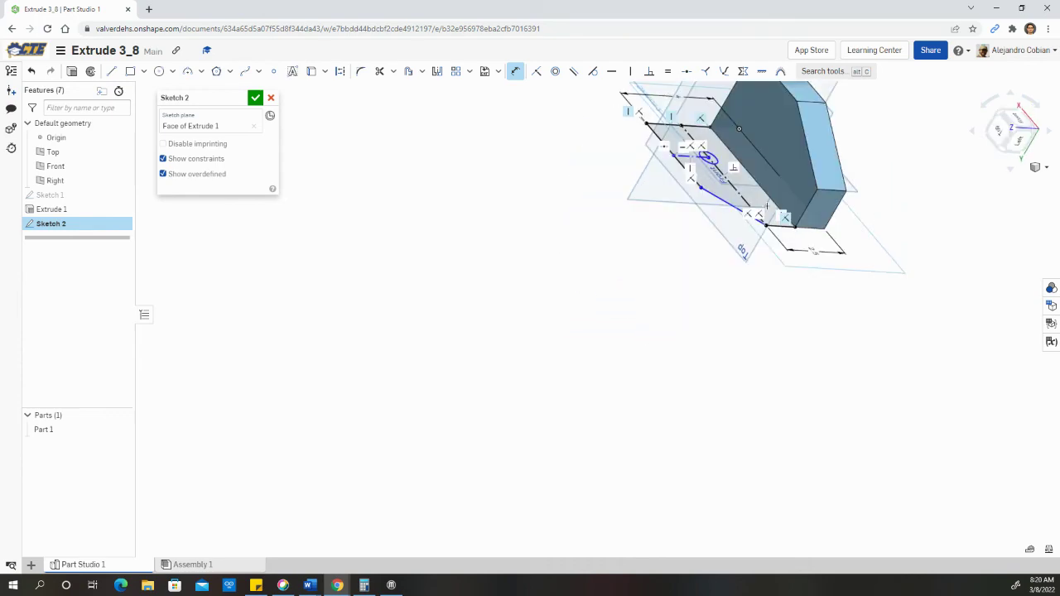
left_click(1010, 126)
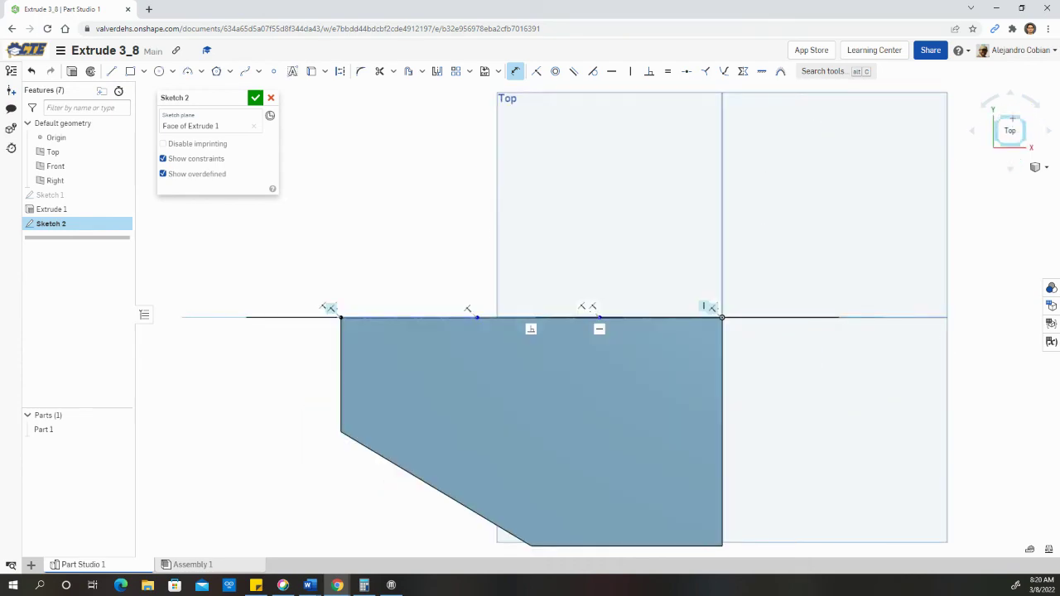
left_click(1003, 141)
left_click(1003, 141)
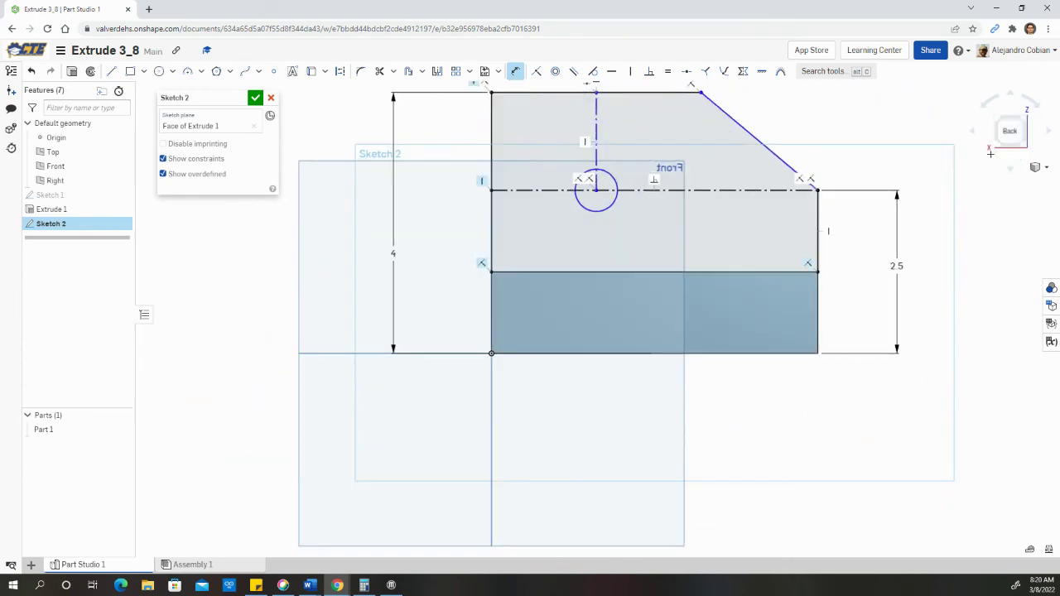
scroll(763, 117, "down", 1)
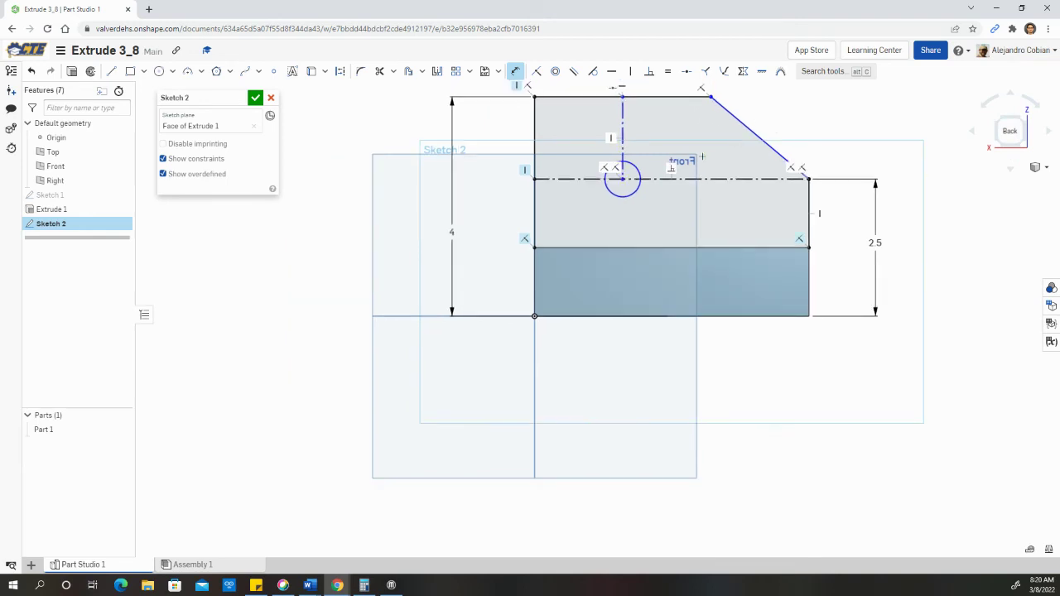
key("alt+Tab")
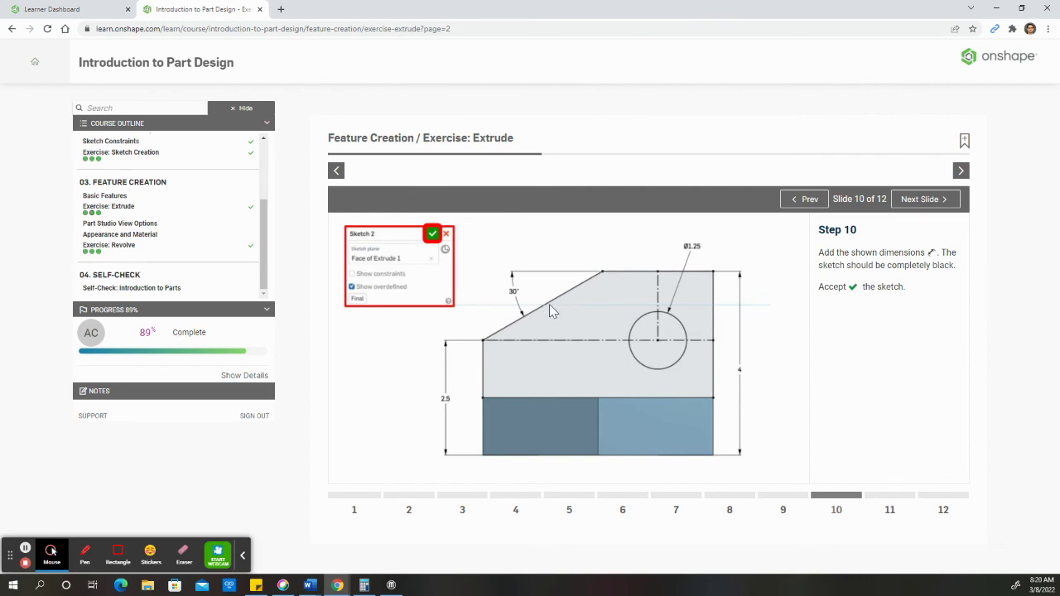
key("alt+Tab")
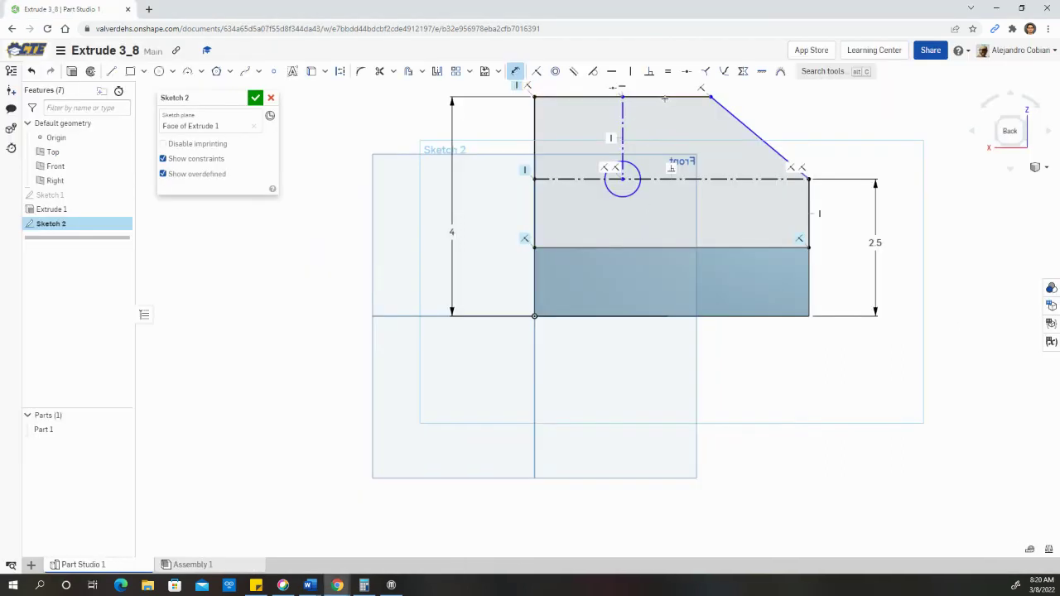
left_click(664, 98)
left_click(756, 135)
left_click(783, 121)
type("30")
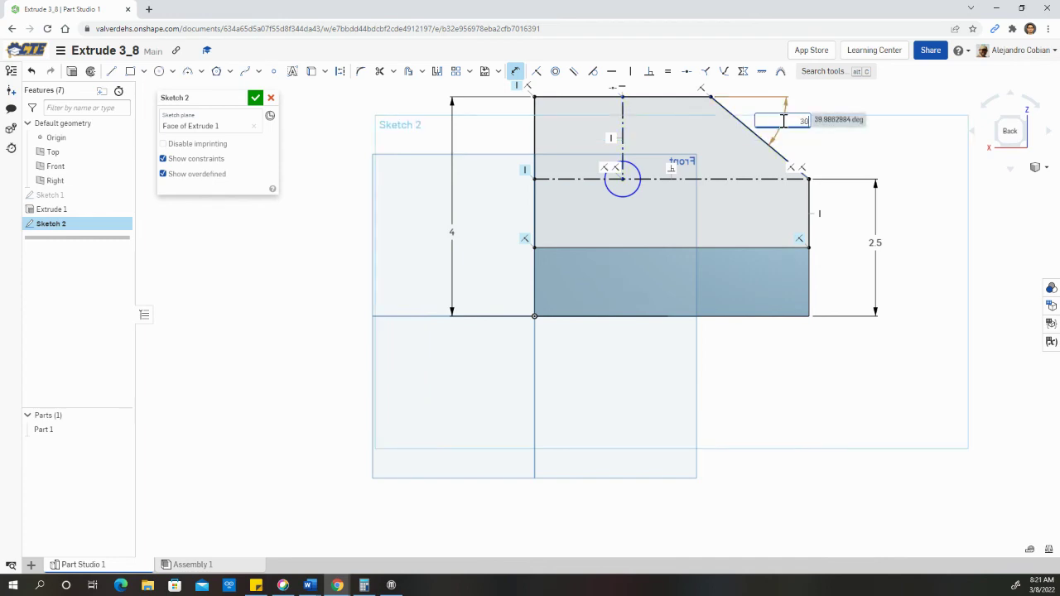
key("Return")
Set the hole circle's diameter to 1.25 in and accept the sketch
key("alt+Tab")
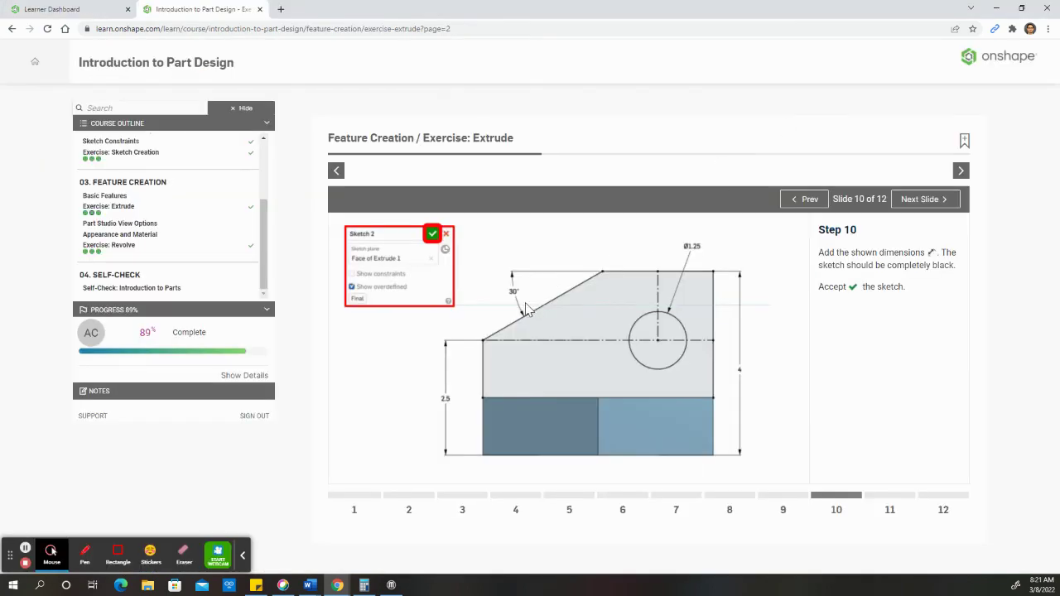
key("alt+Tab")
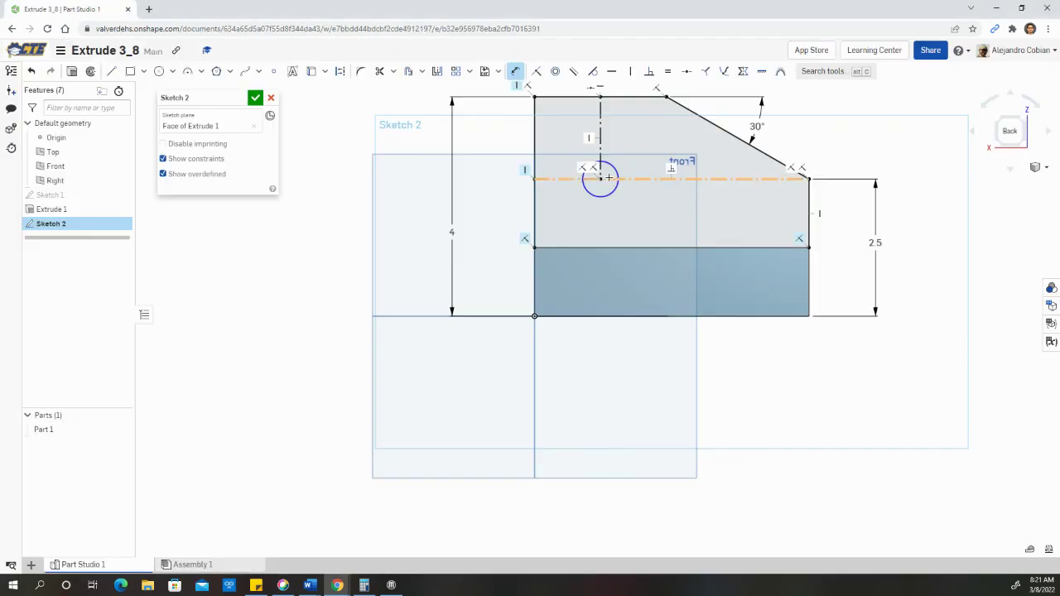
left_click(617, 169)
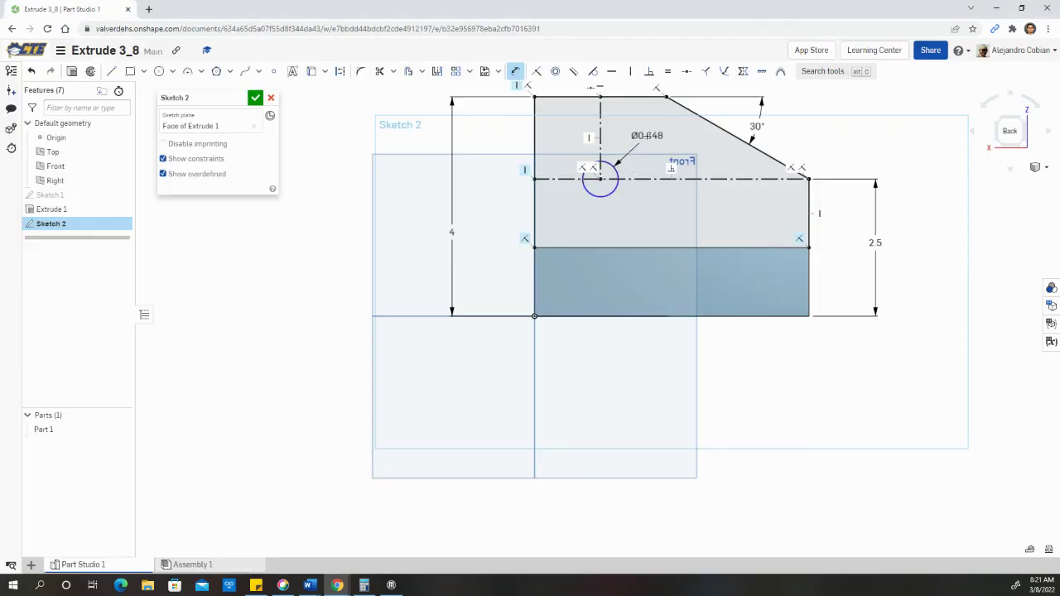
key("alt+Tab")
key("alt+Tab")
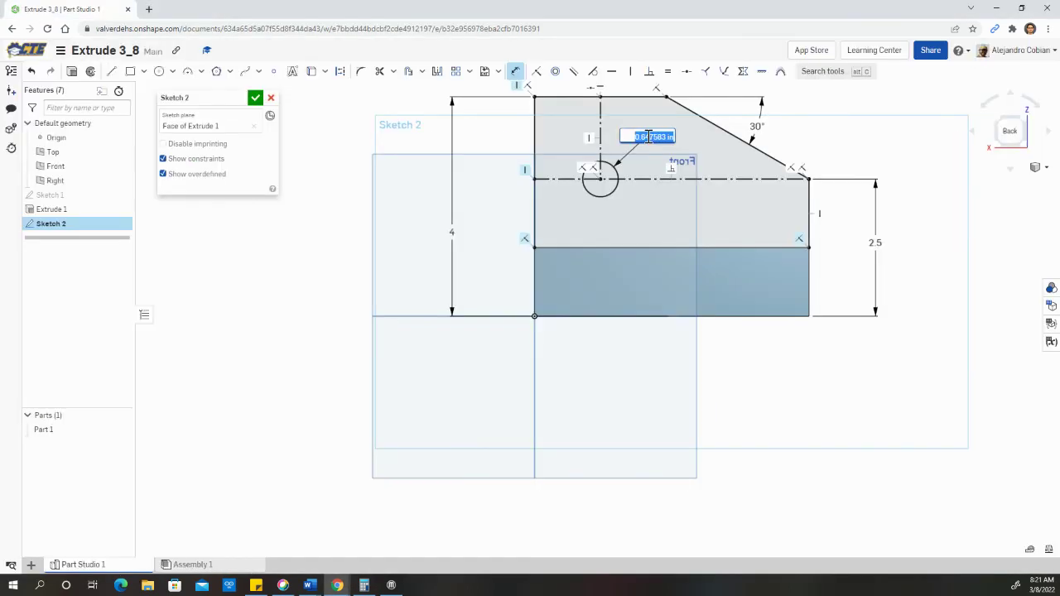
type("1.25")
key("Return")
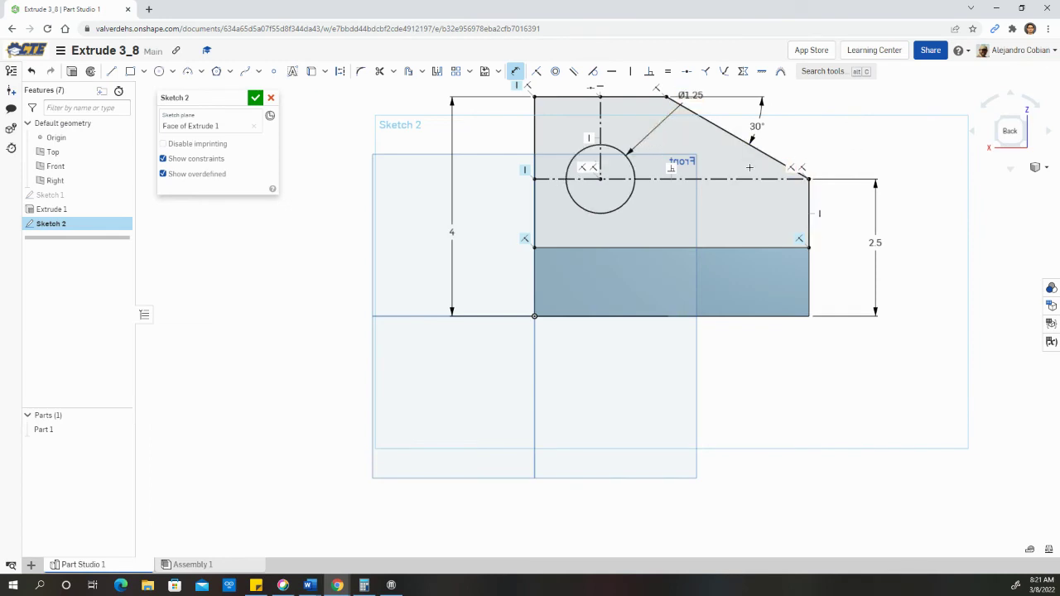
key("alt+Tab")
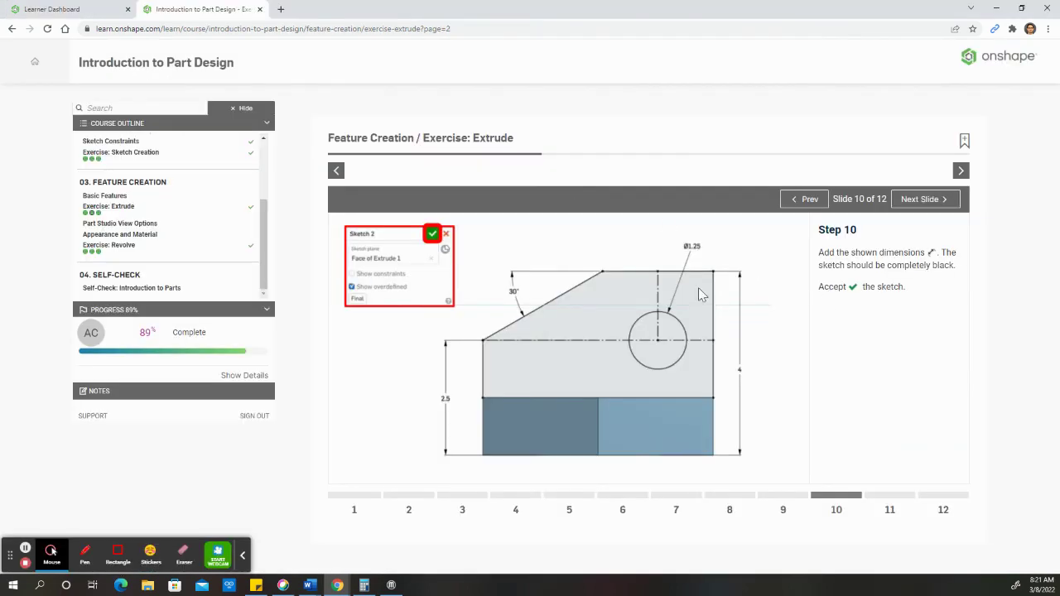
key("alt+Tab")
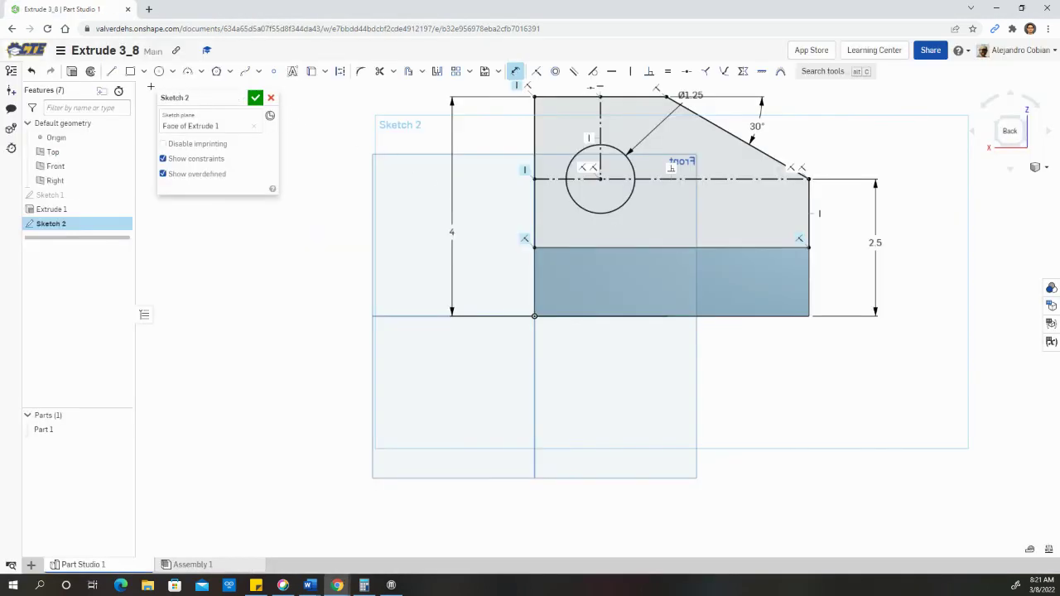
left_click(254, 100)
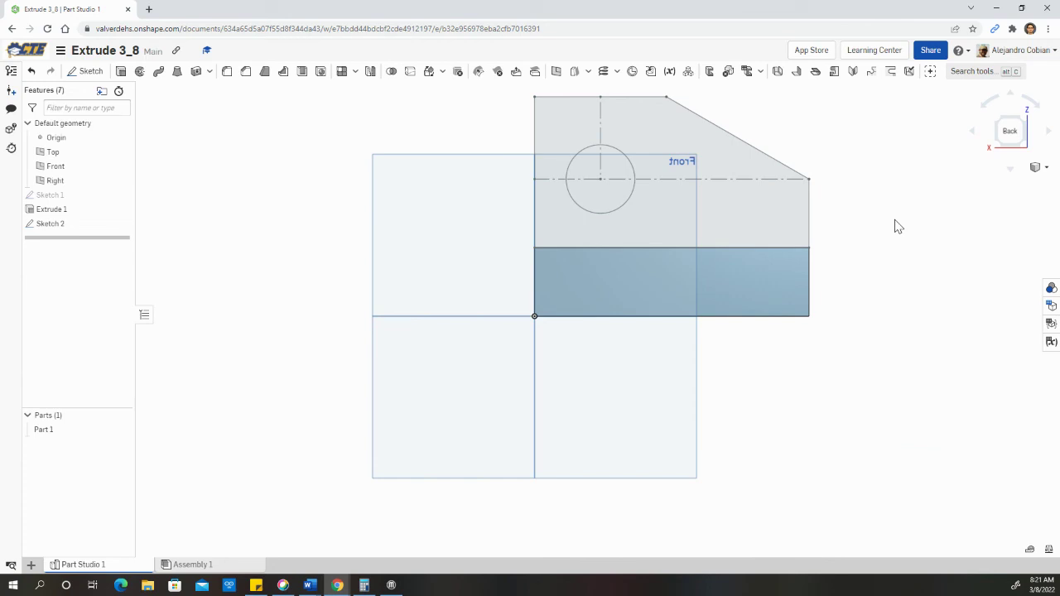
Advance the course to slide 11
key("alt+Tab")
left_click(874, 498)
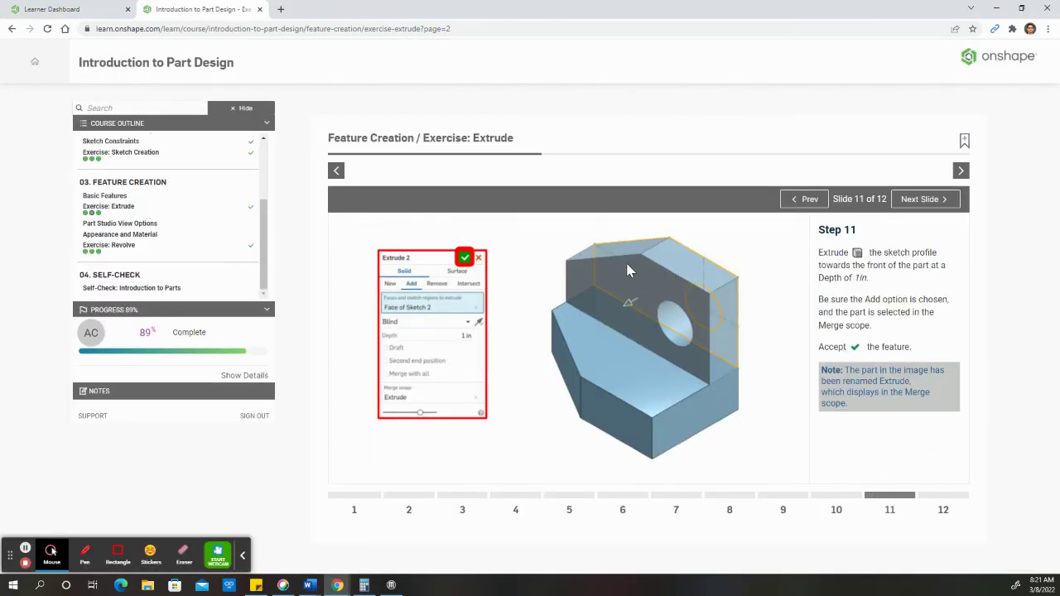
key("alt+Tab")
Select Sketch 2's back-plate region and view it from an isometric angle
left_click(634, 131)
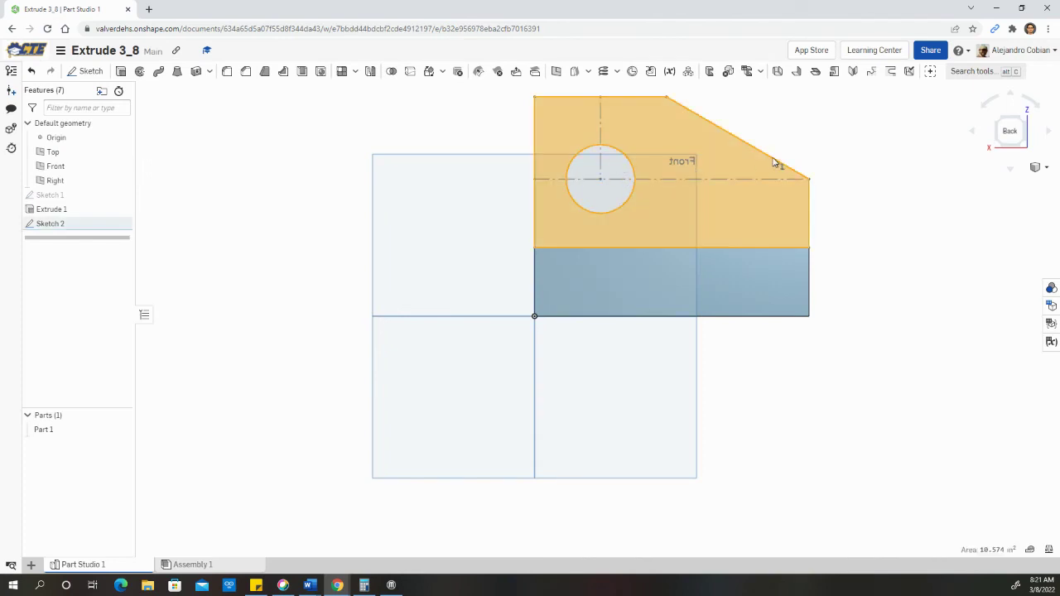
left_click(998, 124)
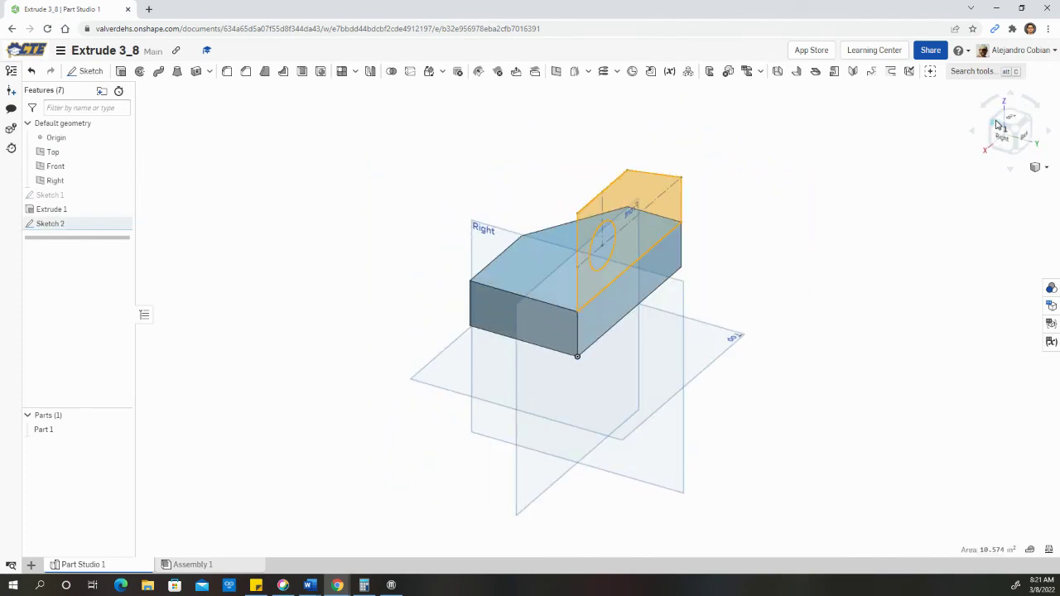
left_click(998, 125)
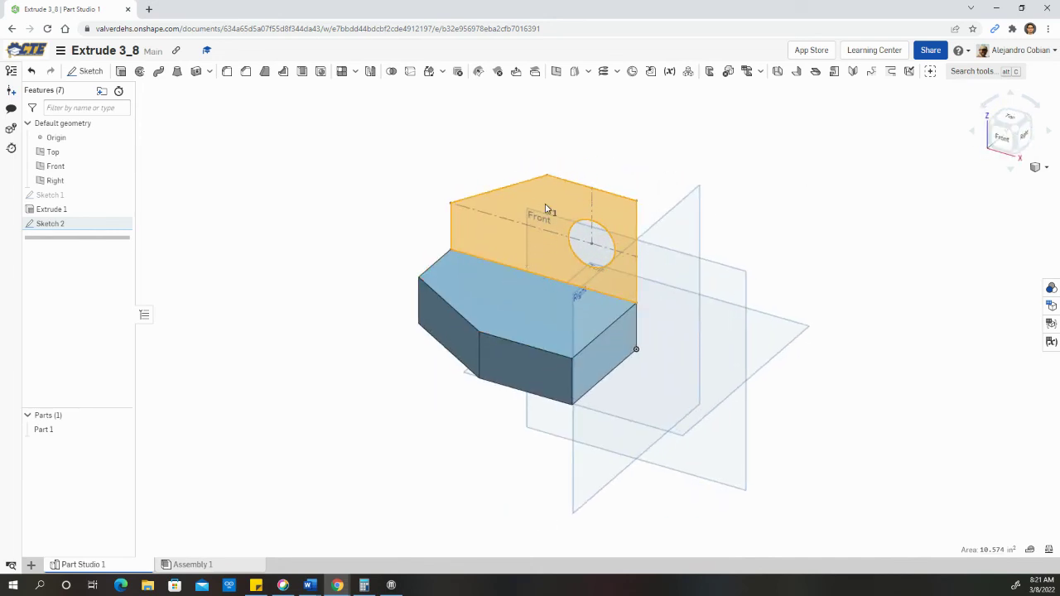
left_click(376, 225)
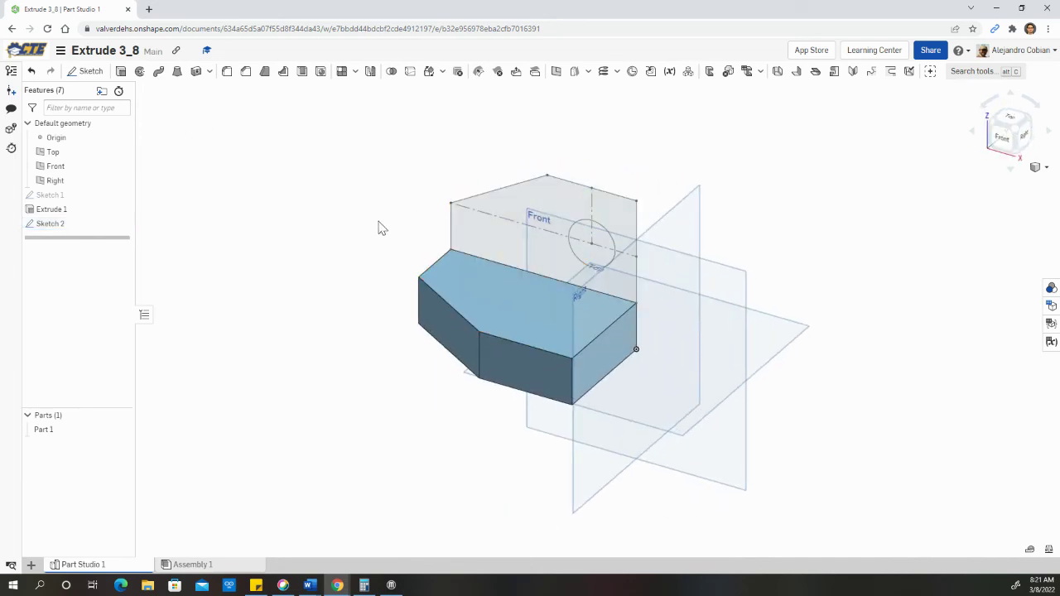
left_click(539, 211)
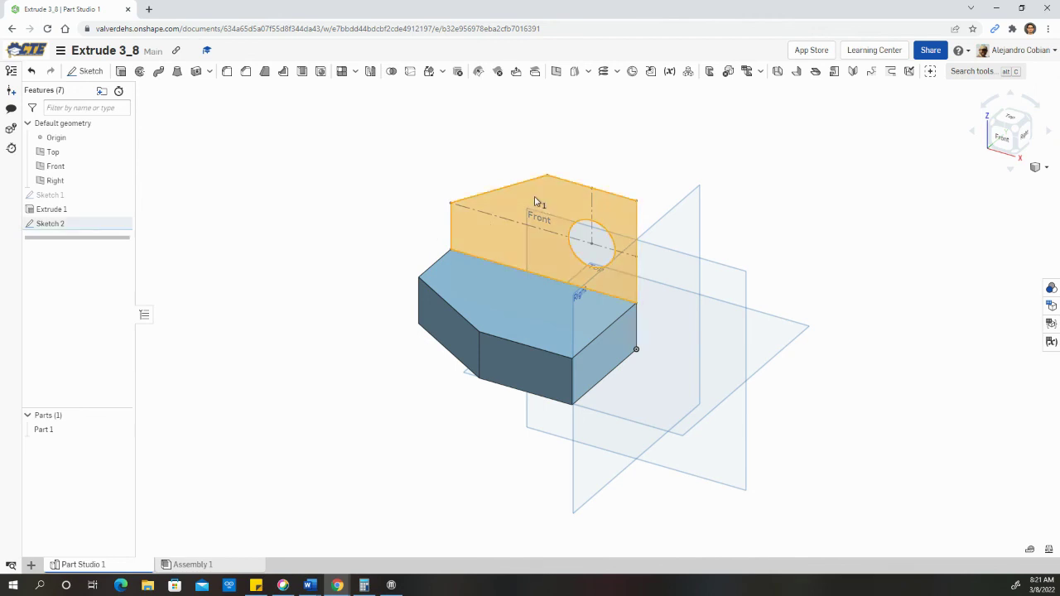
Extrude the back-plate region 1 in toward the front with the opposite direction
left_click(121, 72)
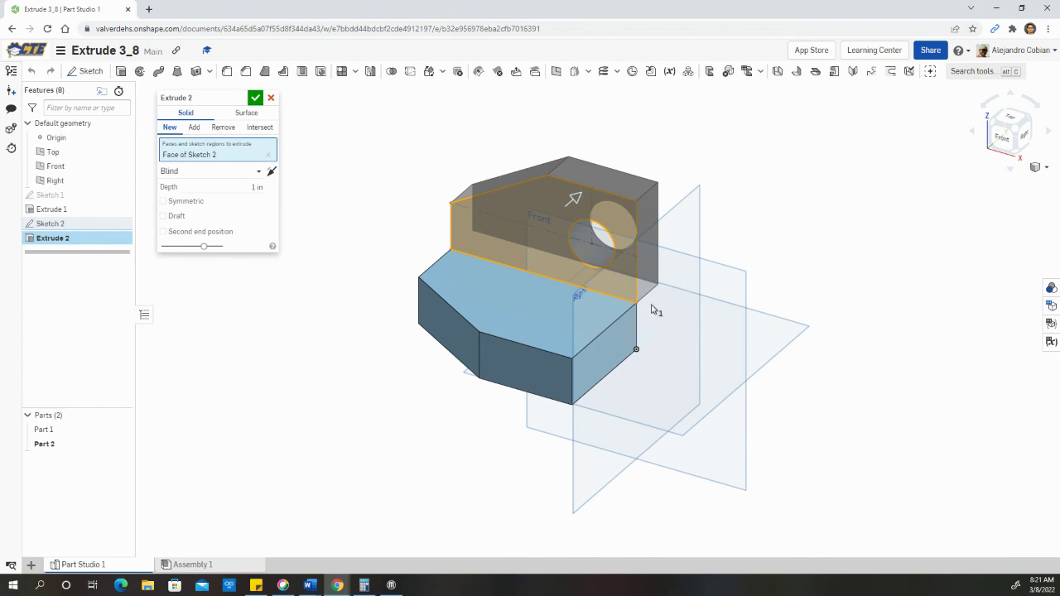
left_click(276, 174)
key("alt+Tab")
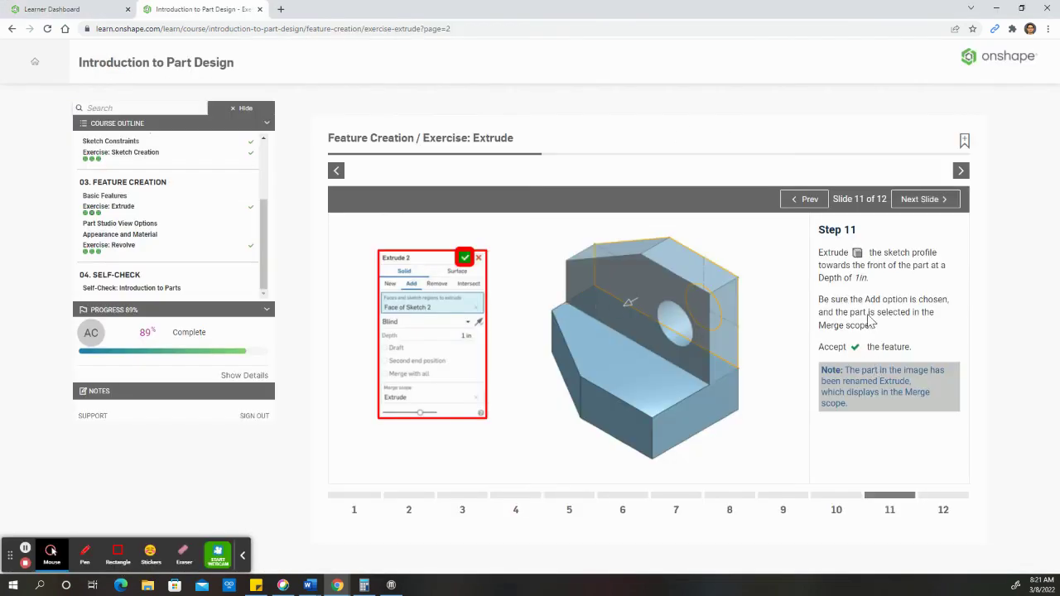
key("alt+Tab")
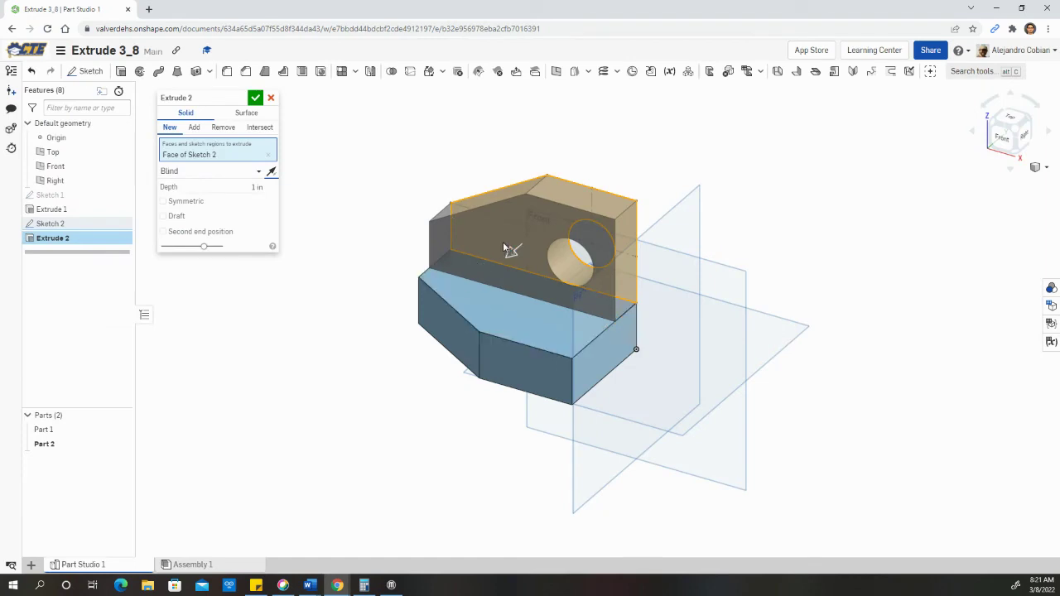
left_click(255, 98)
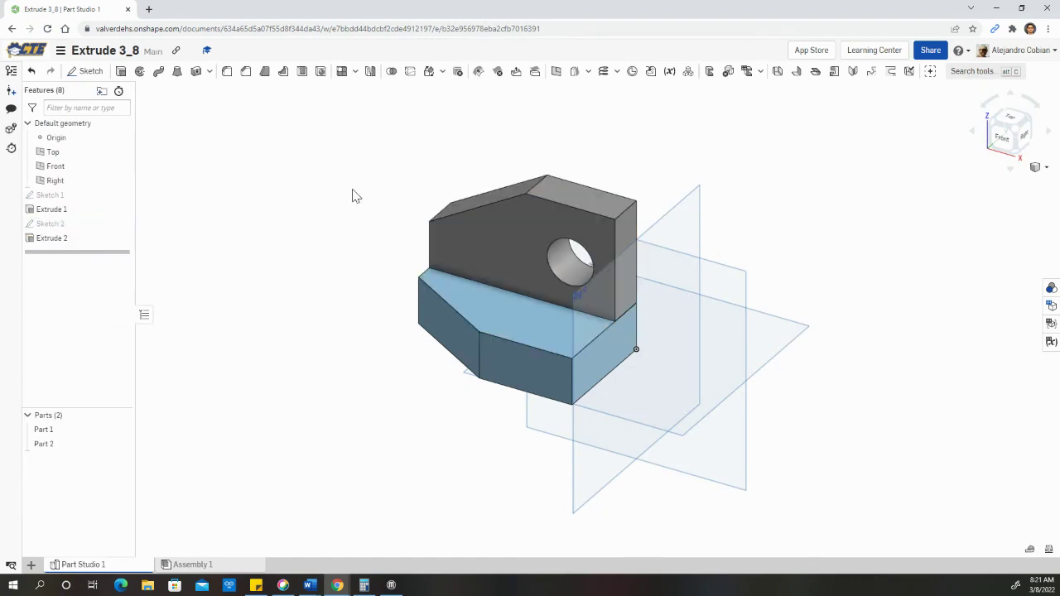
Advance the course to slide 12
key("alt+Tab")
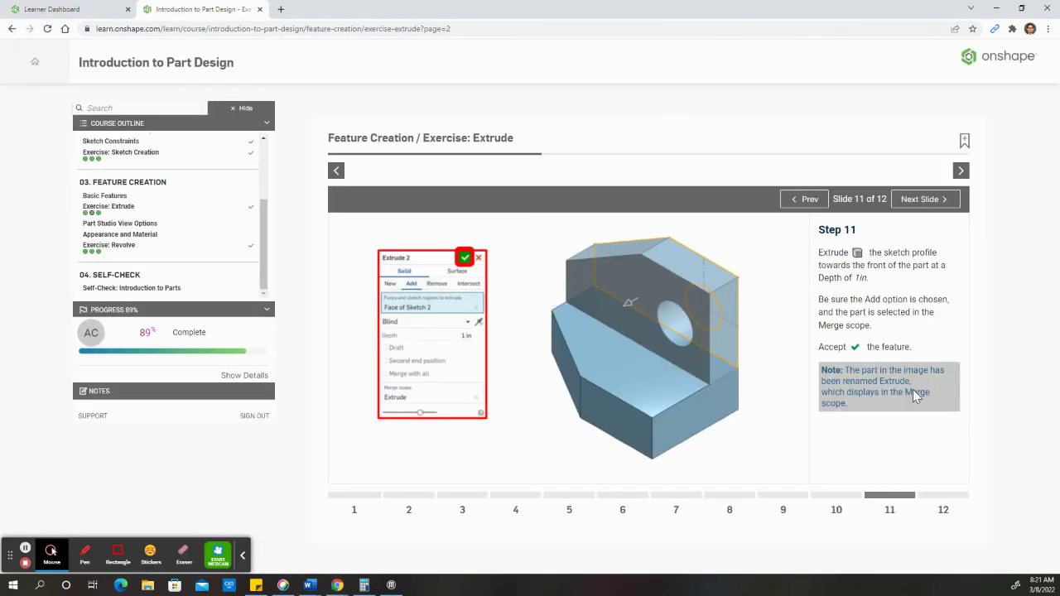
left_click(961, 507)
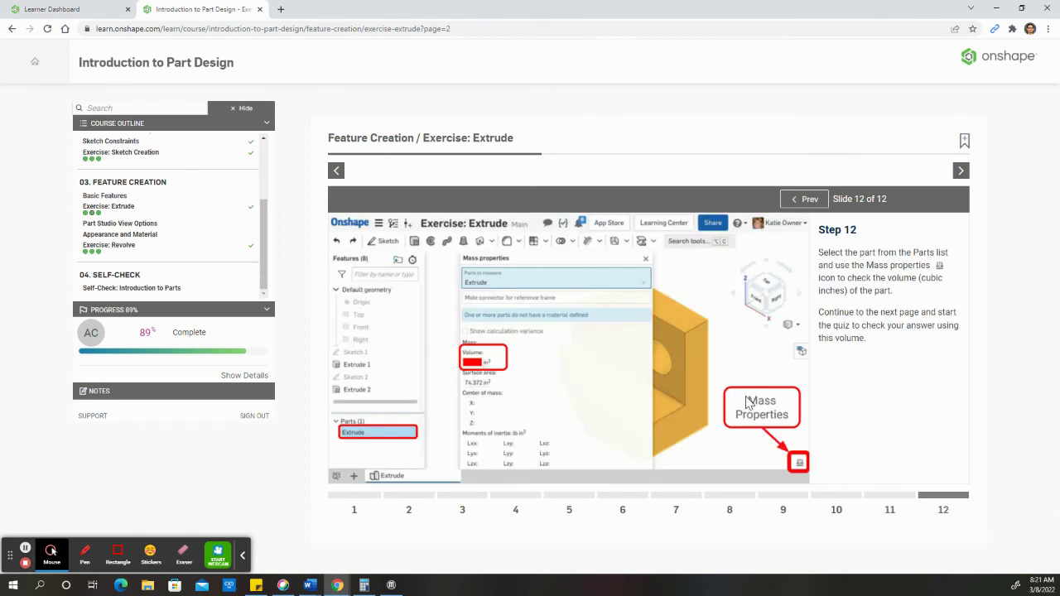
key("alt+Tab")
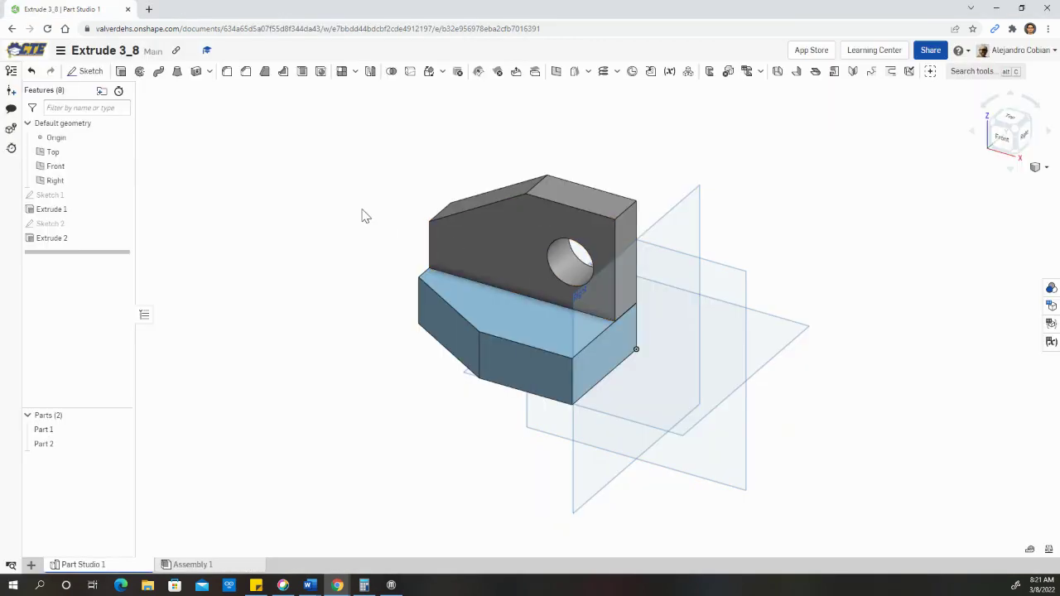
Edit Extrude 2 to Add into Part 1, then select Part 1 to inspect it
right_click(76, 238)
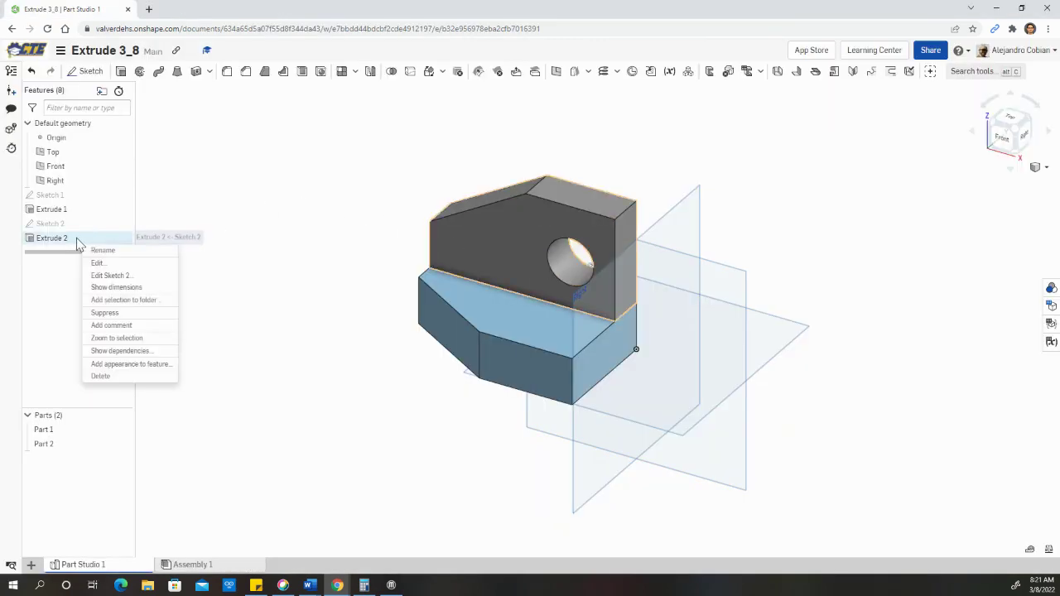
left_click(99, 263)
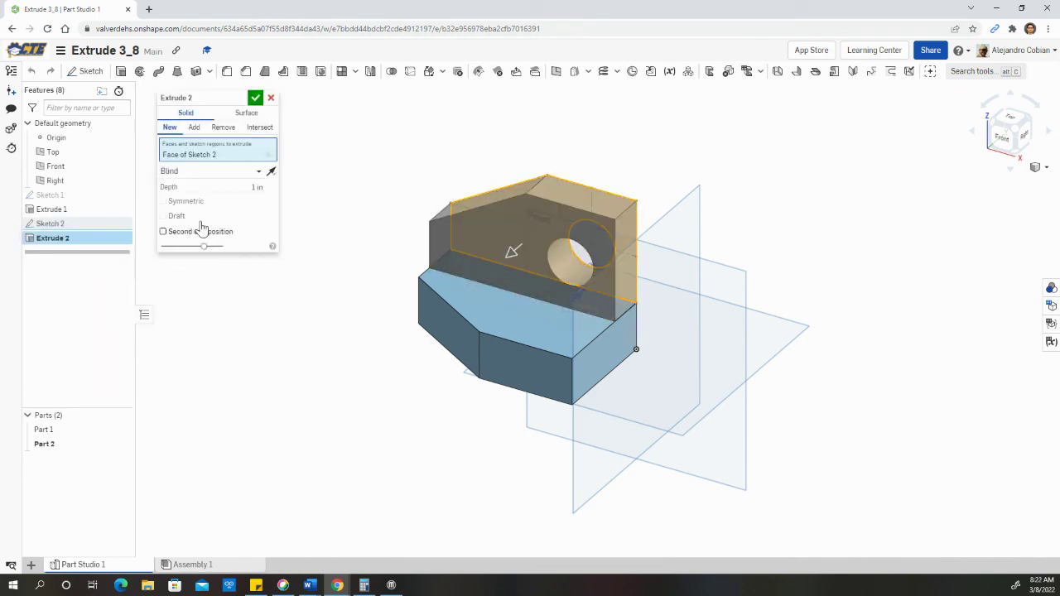
left_click(194, 128)
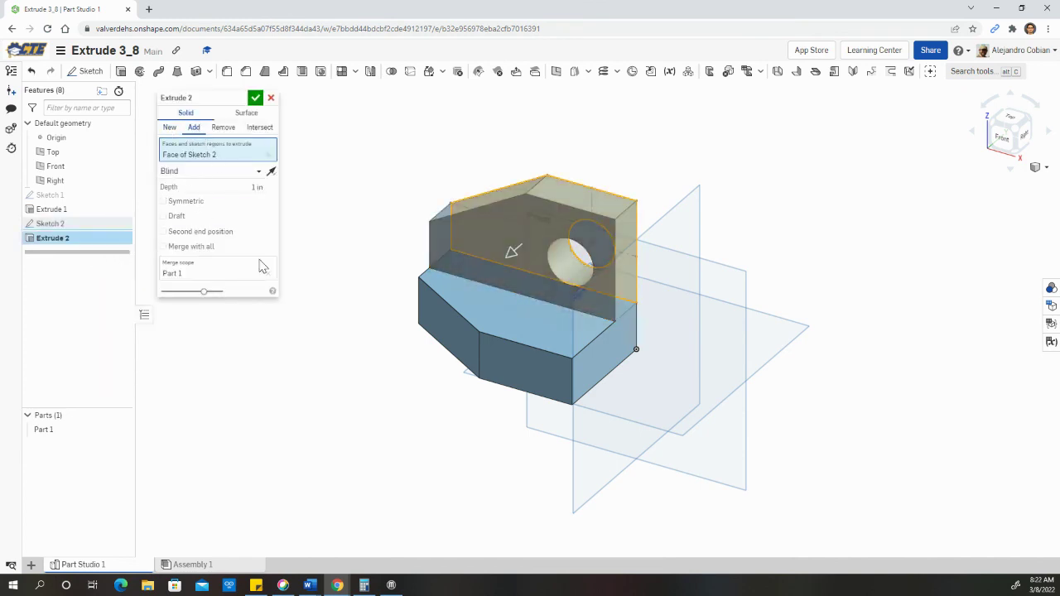
left_click(255, 98)
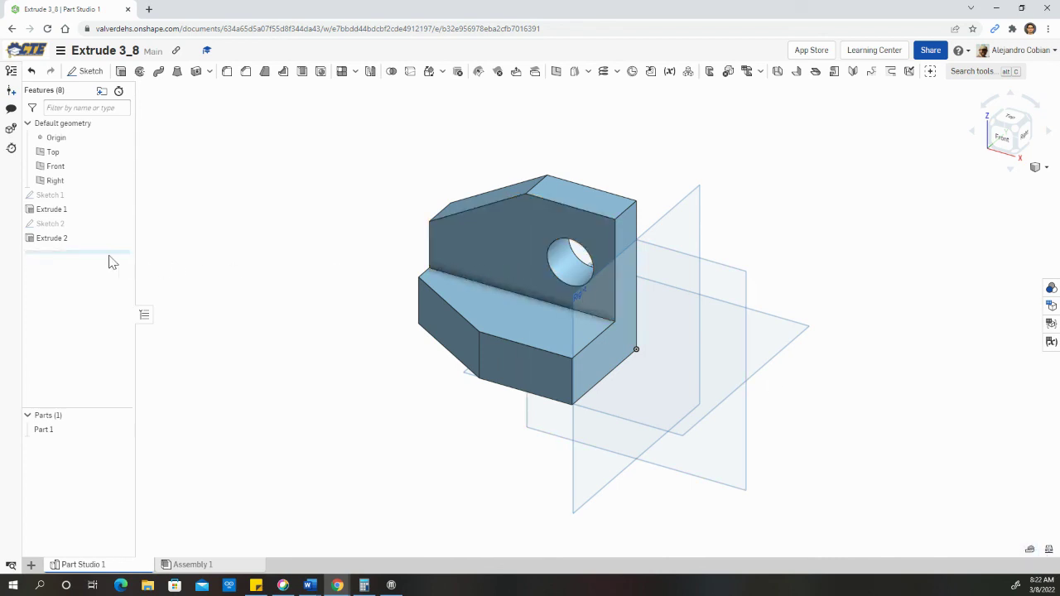
left_click(42, 433)
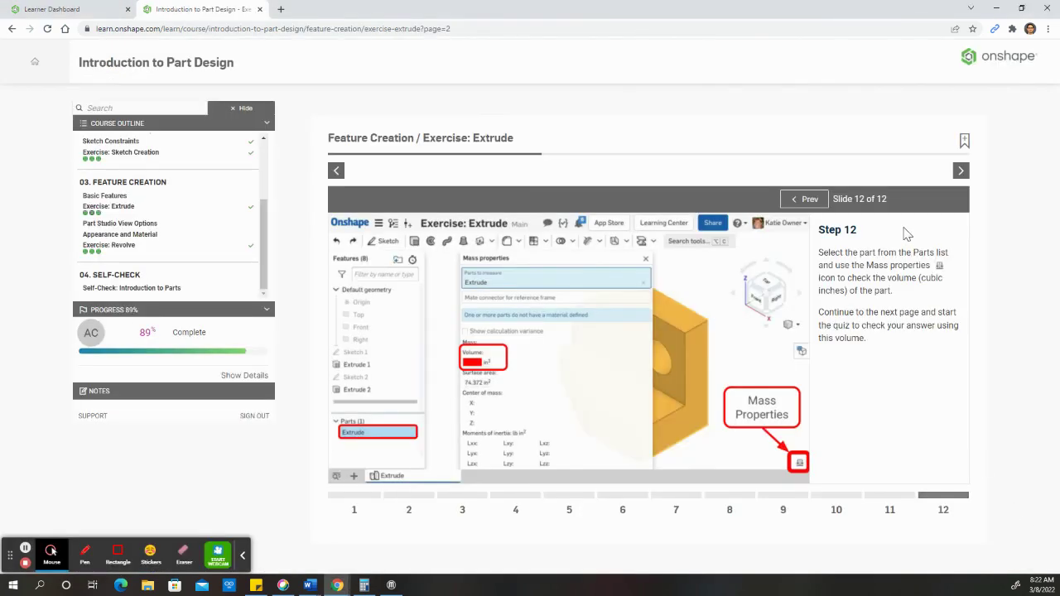
Advance the Learning Center exercise to page 3, Begin Self-Check, to verify the finished part
left_click(960, 171)
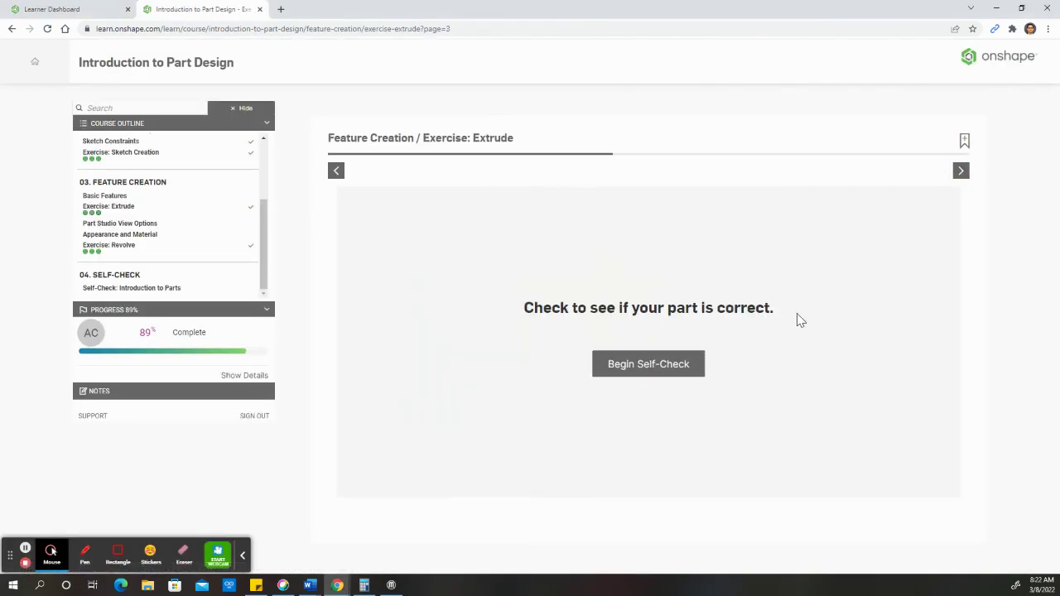